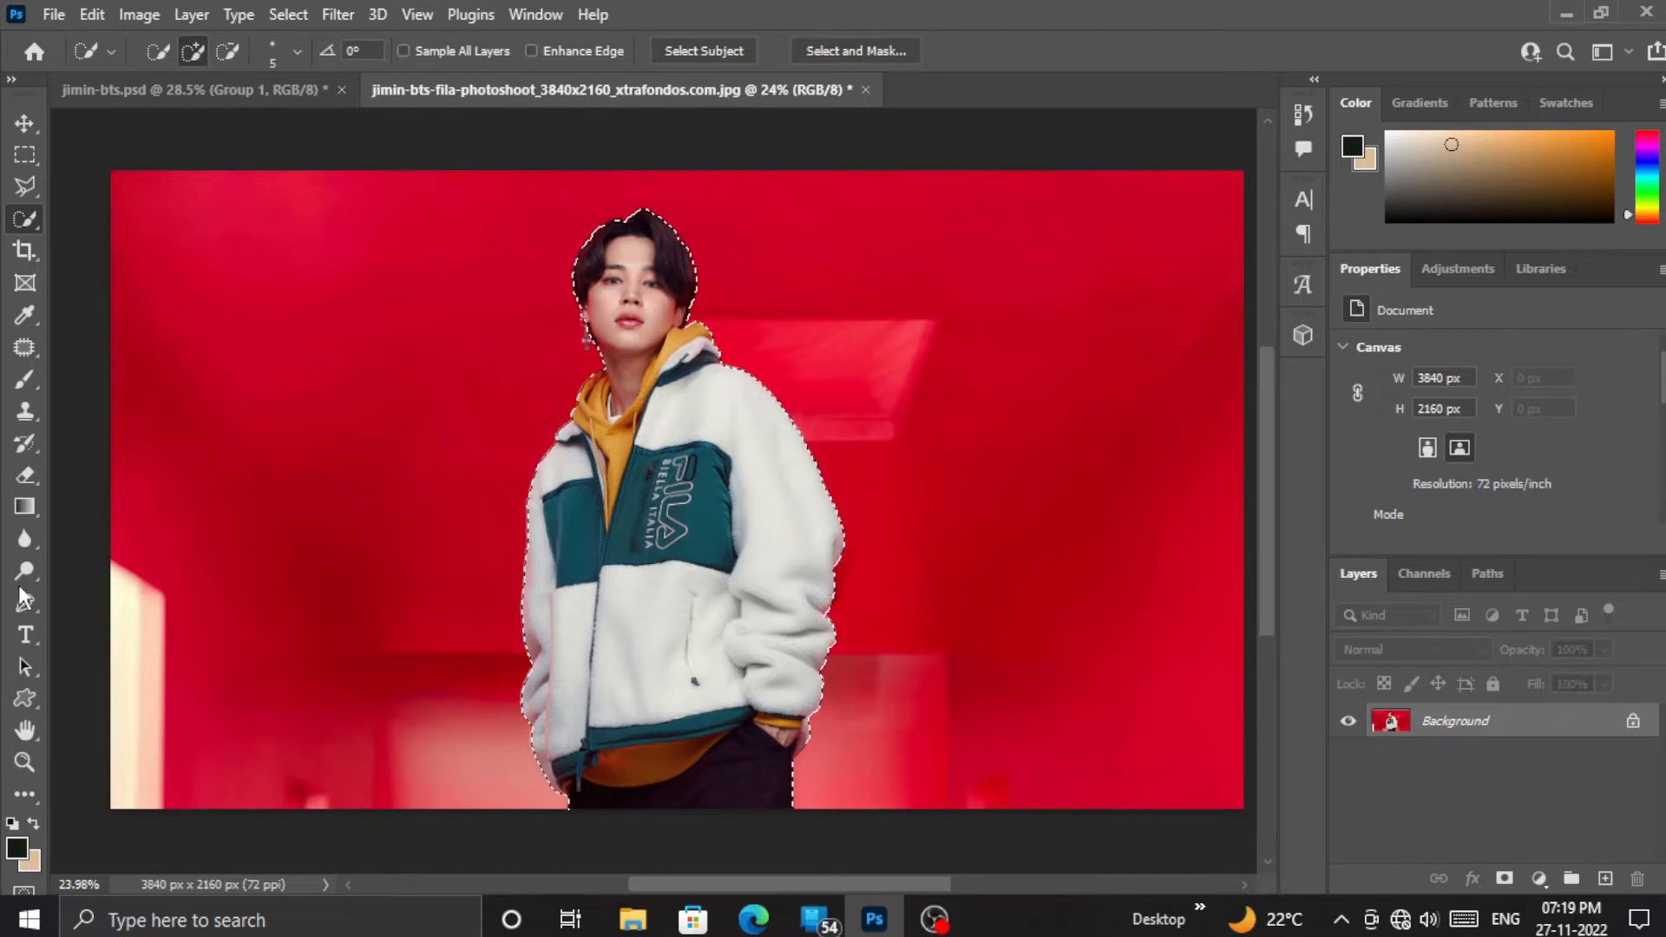
Step: Refine the Quick Selection around the cross earring beside the face, excluding the red background inside its hoop
{"action": "left_click", "coordinate": [23, 761]}
{"action": "left_click_drag", "start_coordinate": [582, 354], "coordinate": [784, 223]}
{"action": "left_click_drag", "start_coordinate": [1270, 409], "coordinate": [1268, 363]}
{"action": "key", "text": "w"}
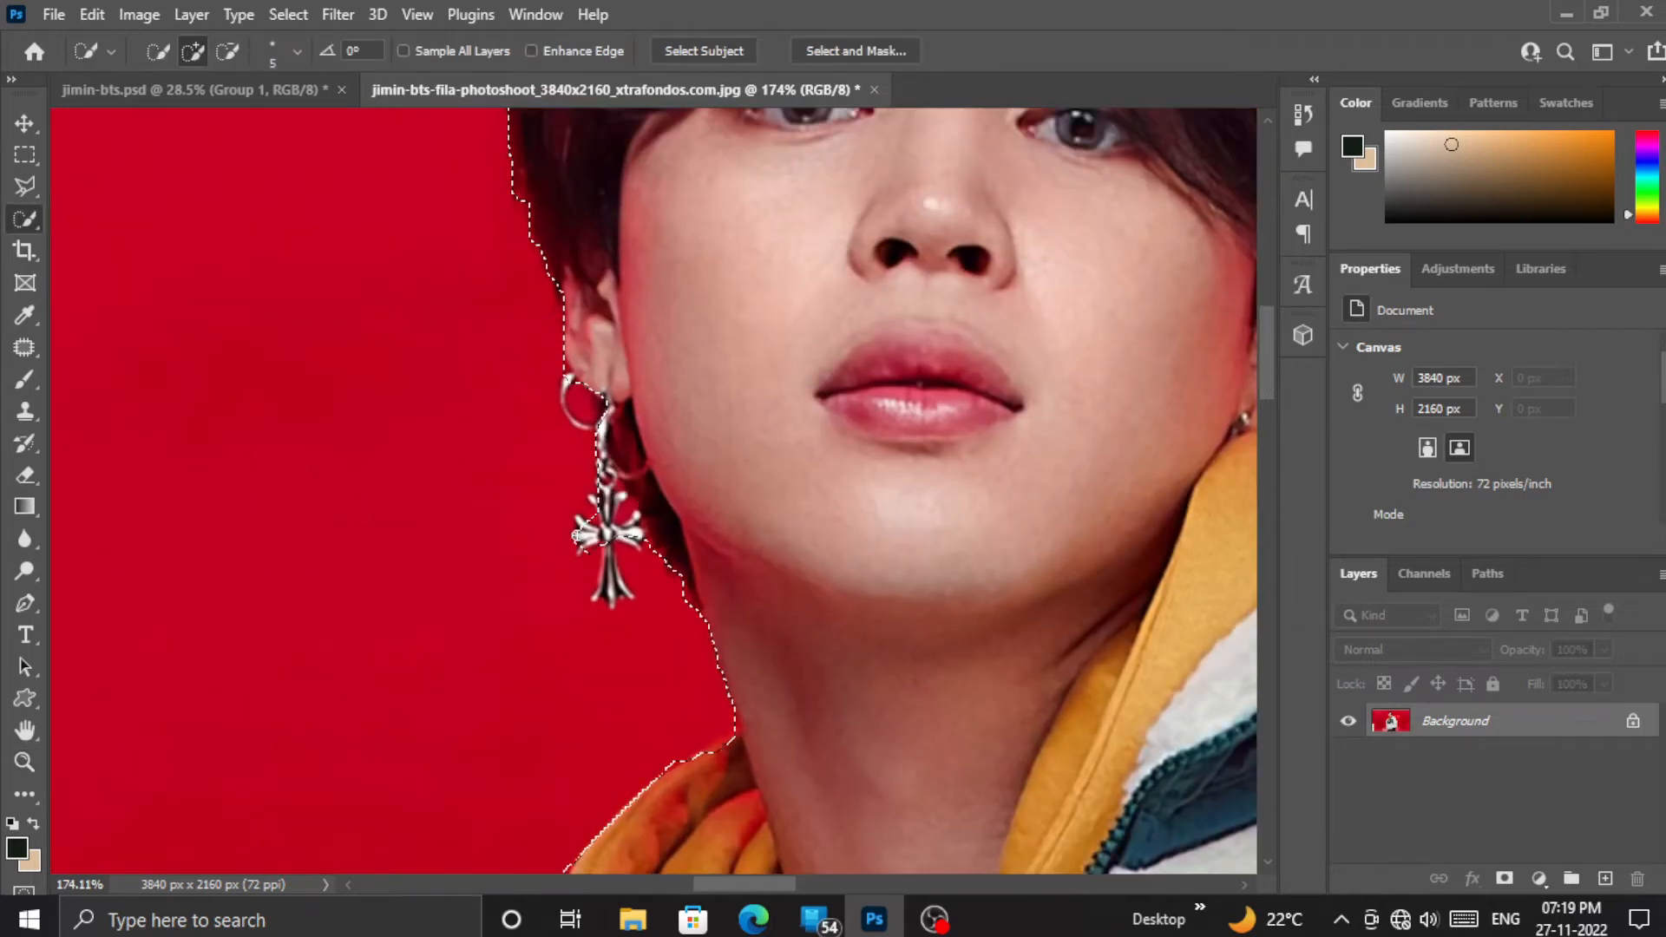
{"action": "left_click", "coordinate": [587, 416], "text": "alt"}
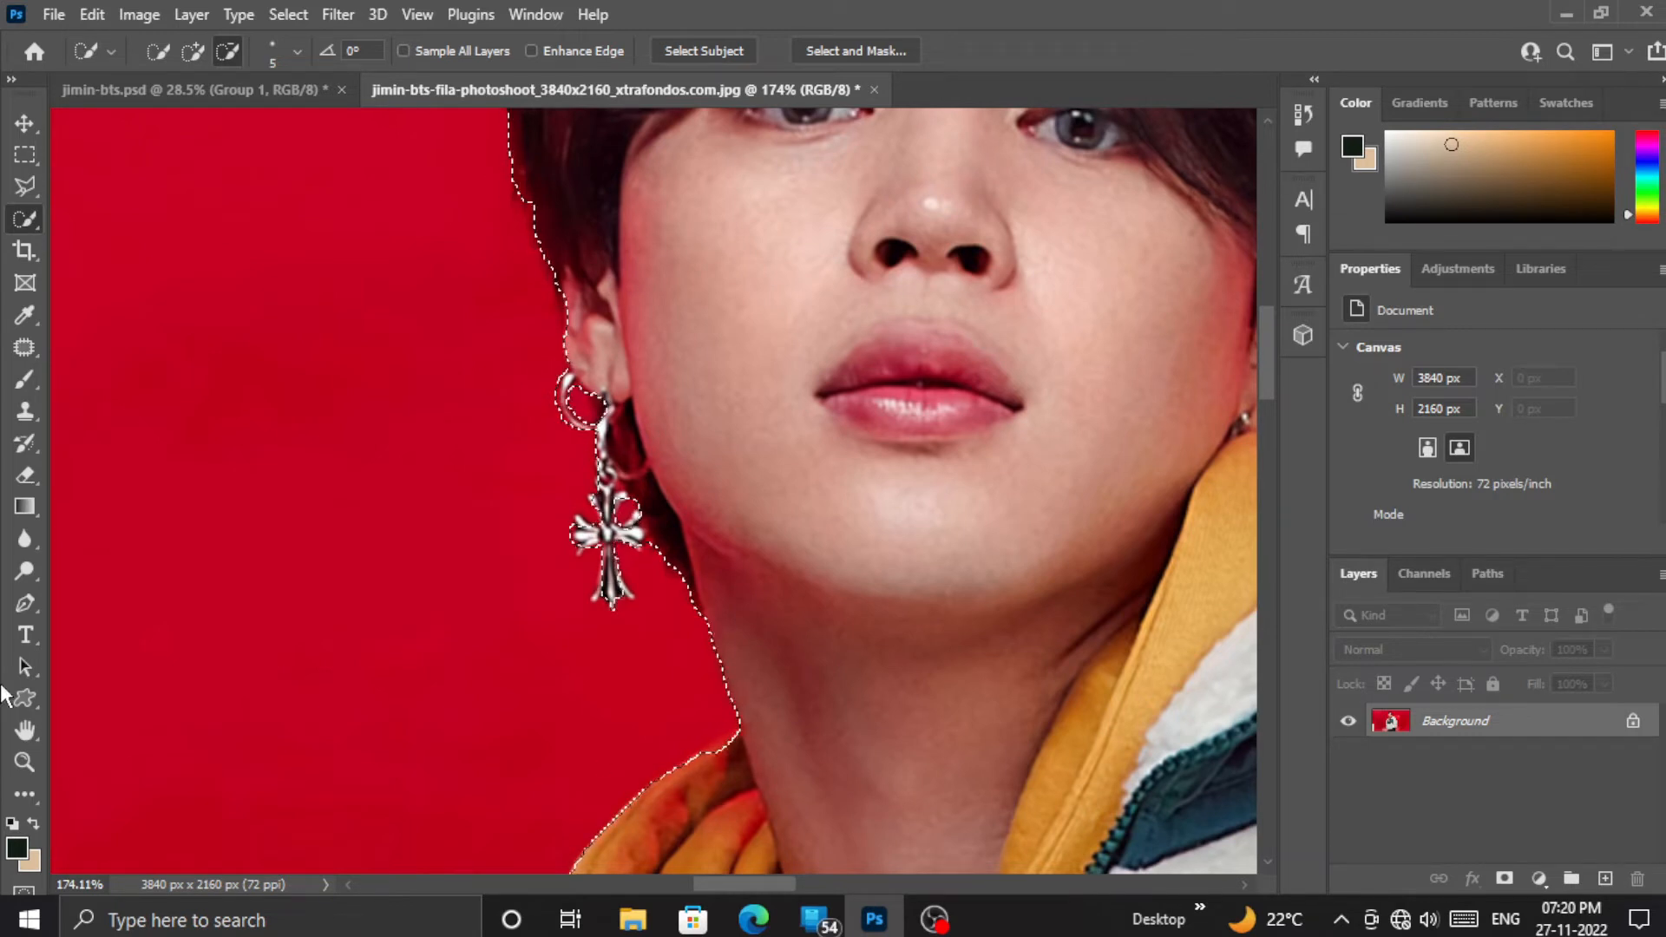
Step: Examine the selection edge around the hair, hood and jacket
{"action": "key", "text": "z"}
{"action": "left_click_drag", "start_coordinate": [809, 478], "coordinate": [698, 499]}
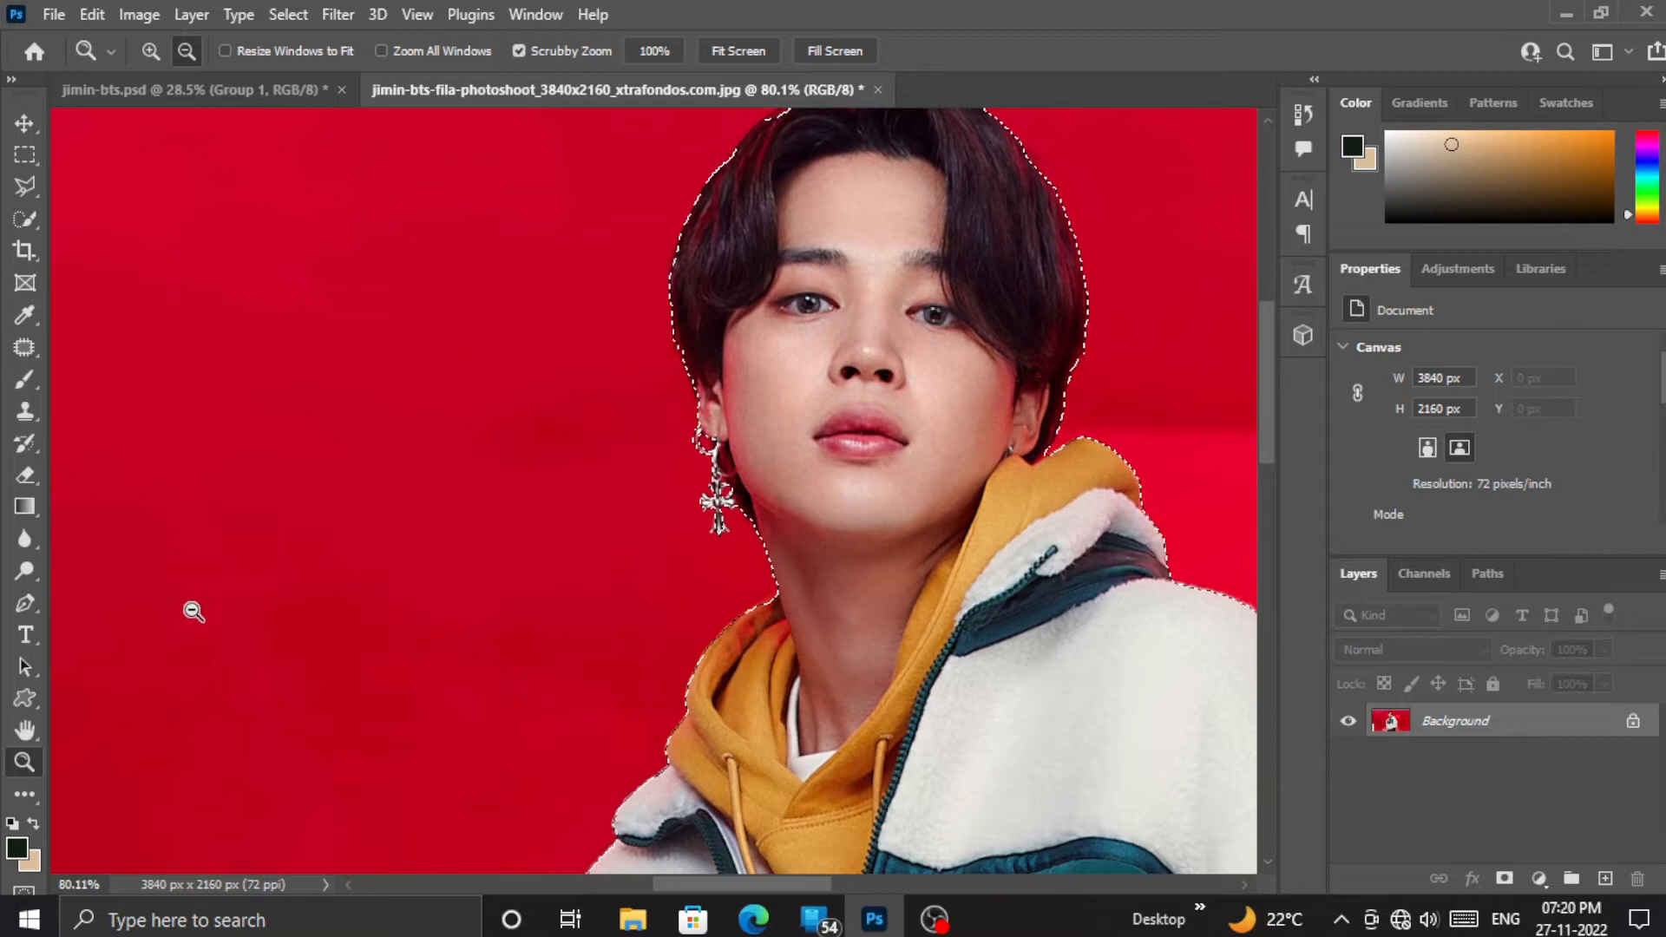
{"action": "left_click", "coordinate": [22, 736]}
{"action": "left_click_drag", "start_coordinate": [1011, 477], "coordinate": [763, 659]}
{"action": "left_click_drag", "start_coordinate": [885, 755], "coordinate": [546, 86]}
{"action": "left_click_drag", "start_coordinate": [945, 815], "coordinate": [1022, 171]}
{"action": "left_click_drag", "start_coordinate": [612, 824], "coordinate": [841, 446]}
{"action": "left_click_drag", "start_coordinate": [816, 131], "coordinate": [911, 824]}
{"action": "left_click_drag", "start_coordinate": [913, 357], "coordinate": [885, 439]}
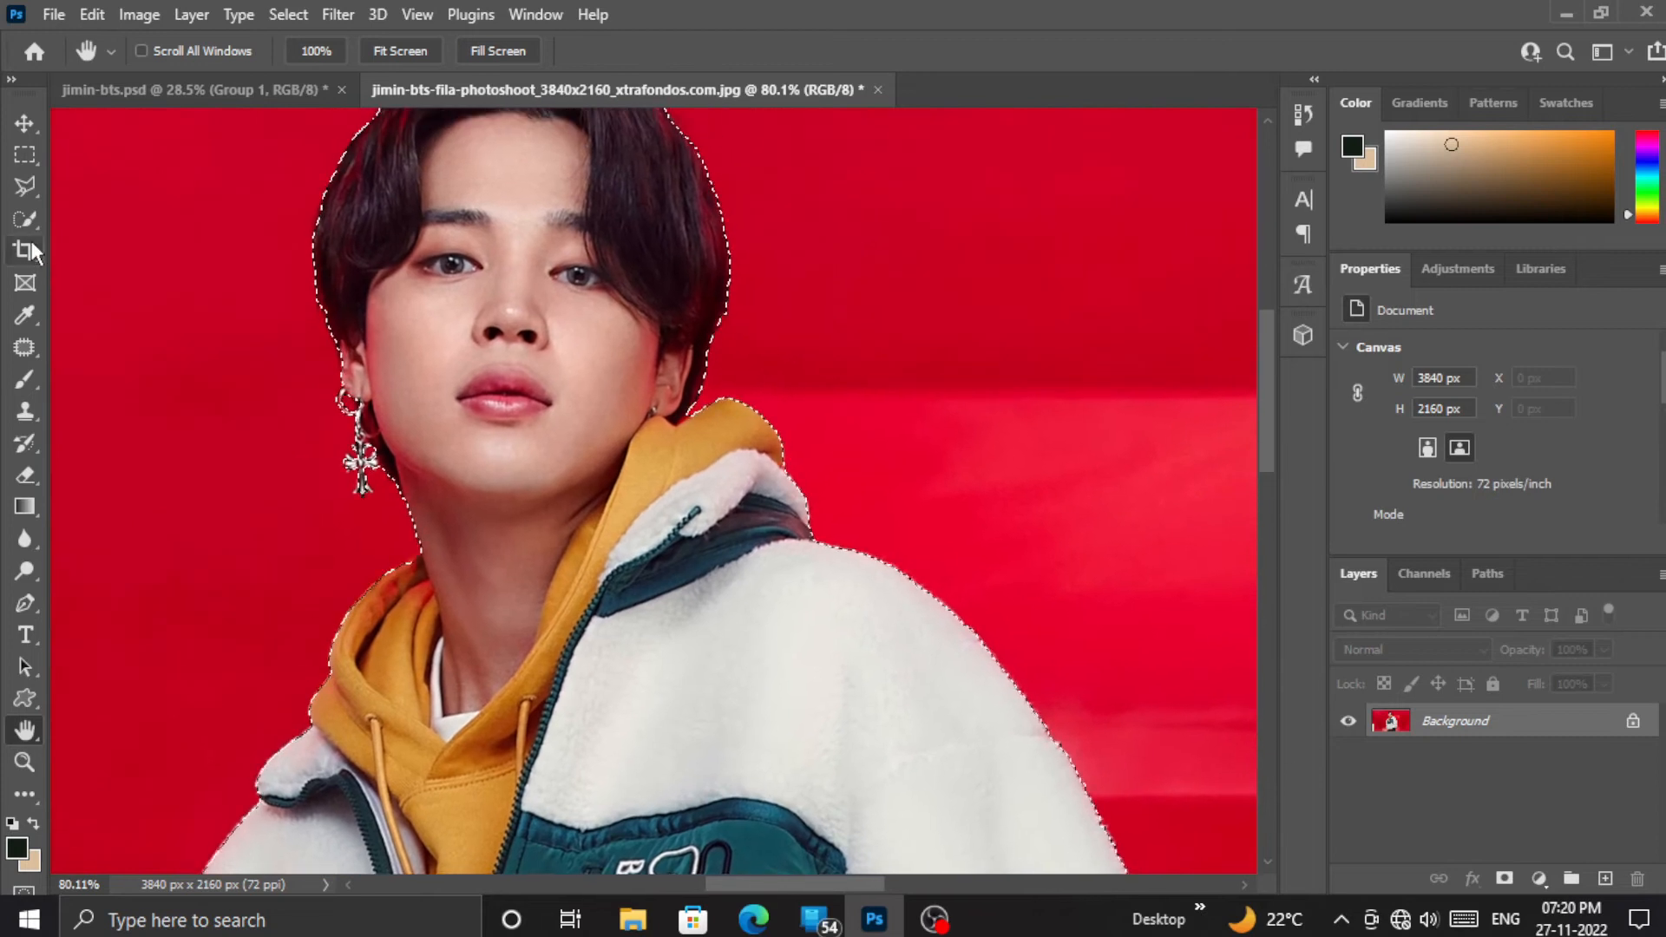
Step: Refine the subject's selection in Select and Mask with Smooth at 12 and Contrast at 12%
{"action": "left_click", "coordinate": [22, 220]}
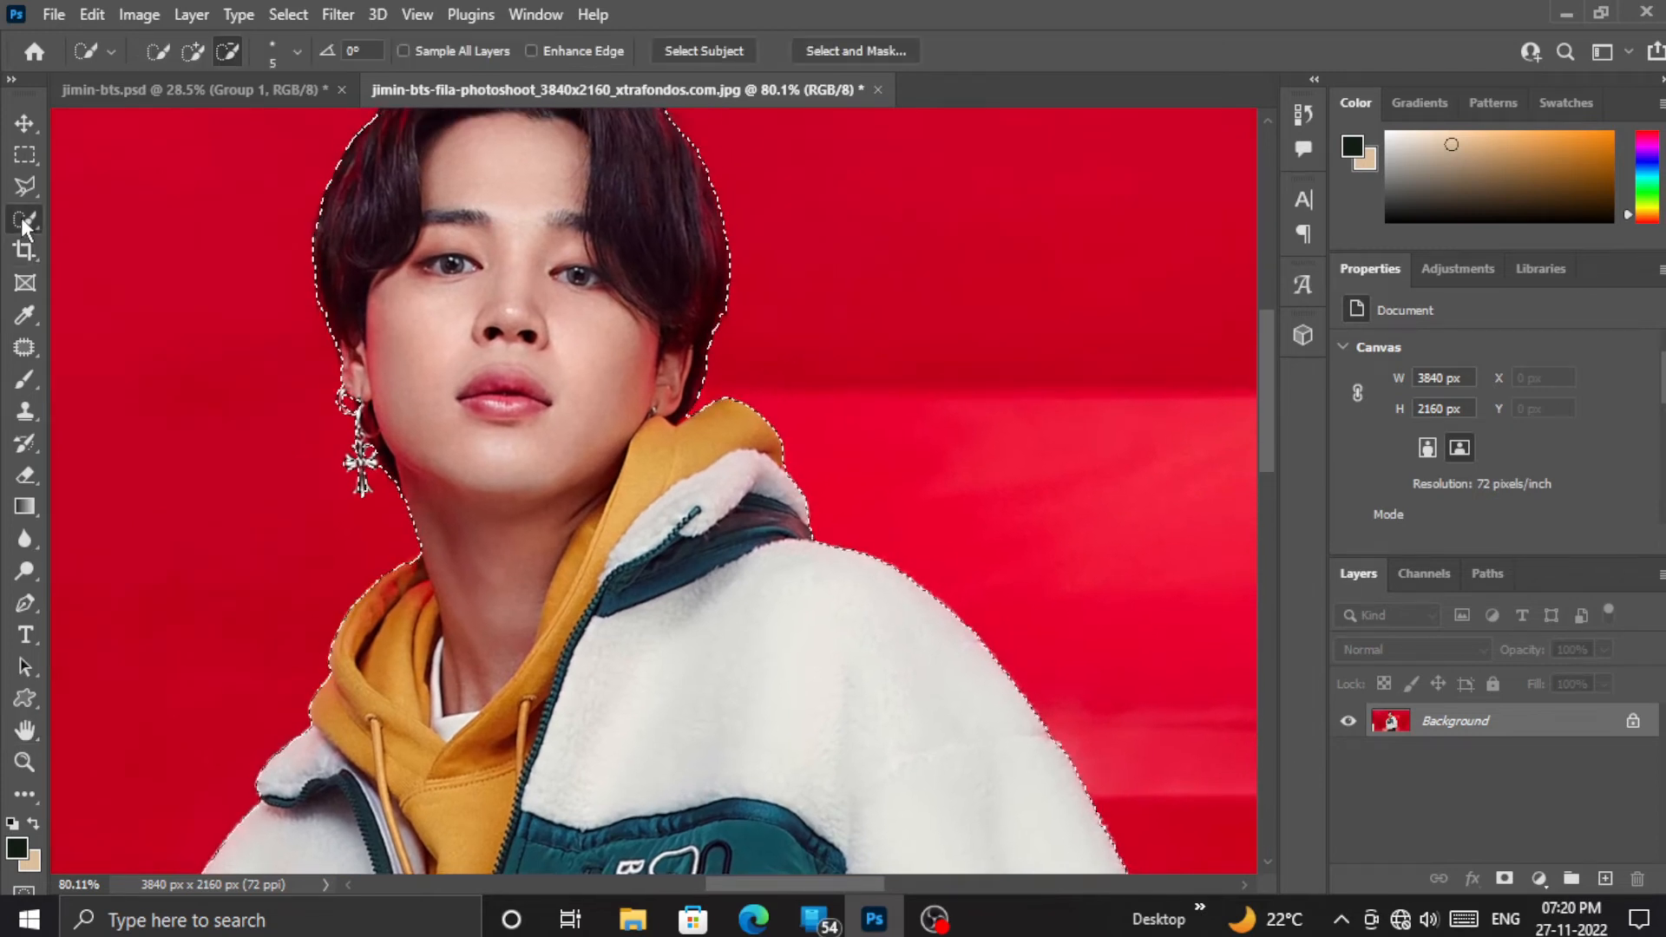
{"action": "left_click", "coordinate": [837, 53]}
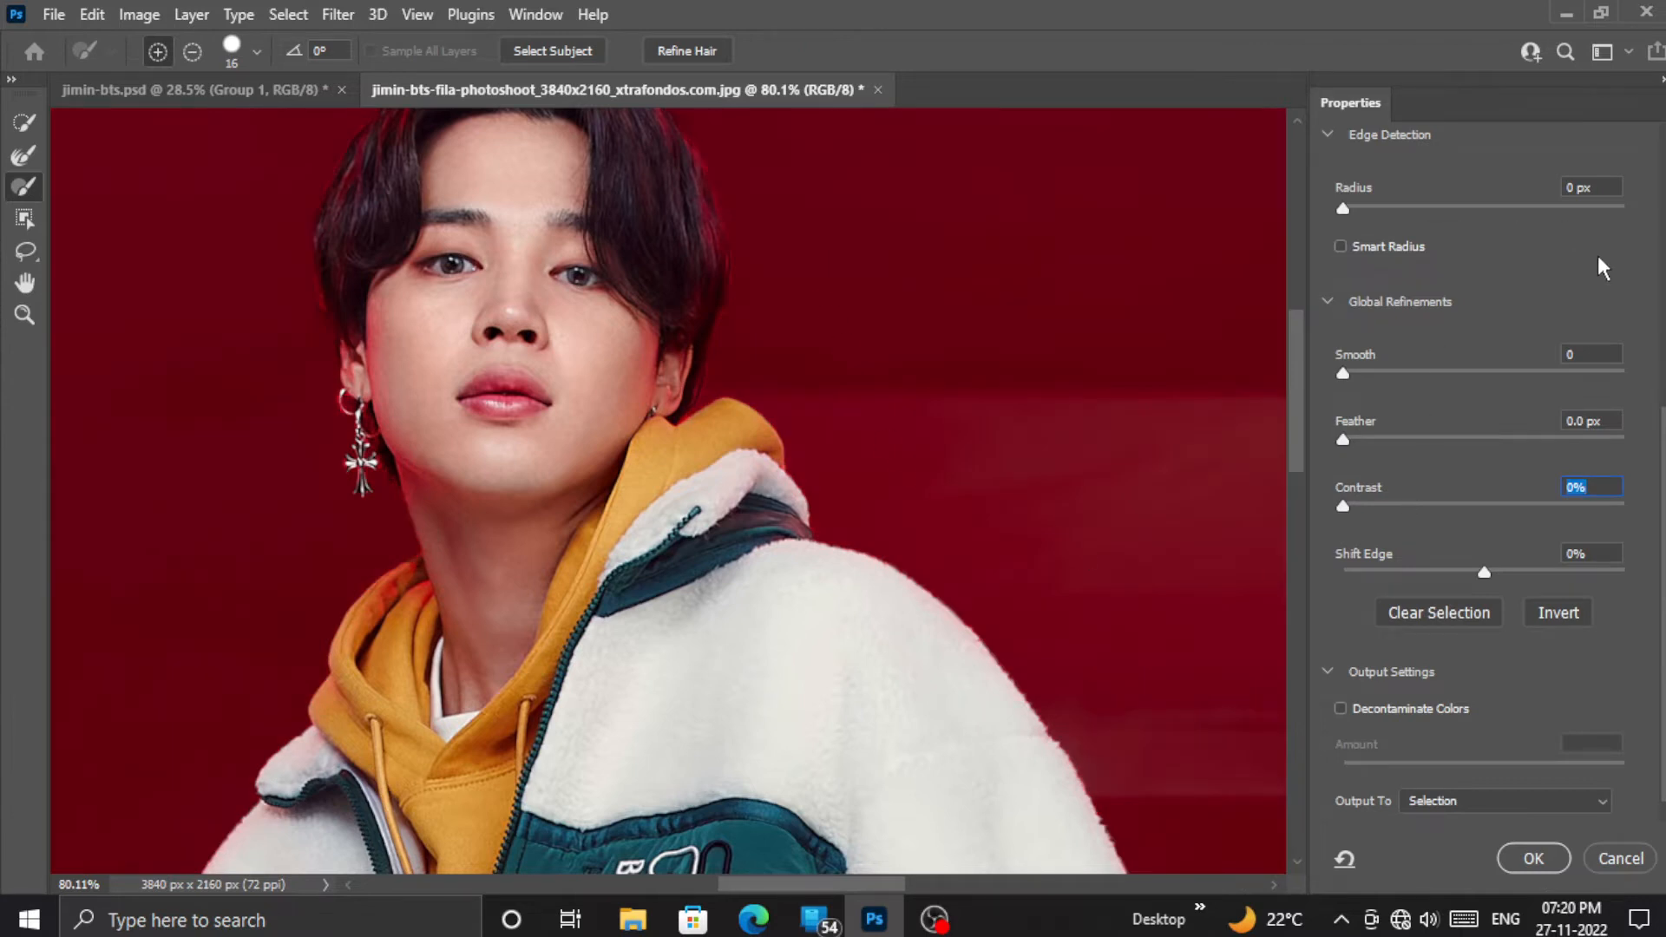
{"action": "scroll", "coordinate": [1597, 263], "scroll_direction": "up", "scroll_amount": 1}
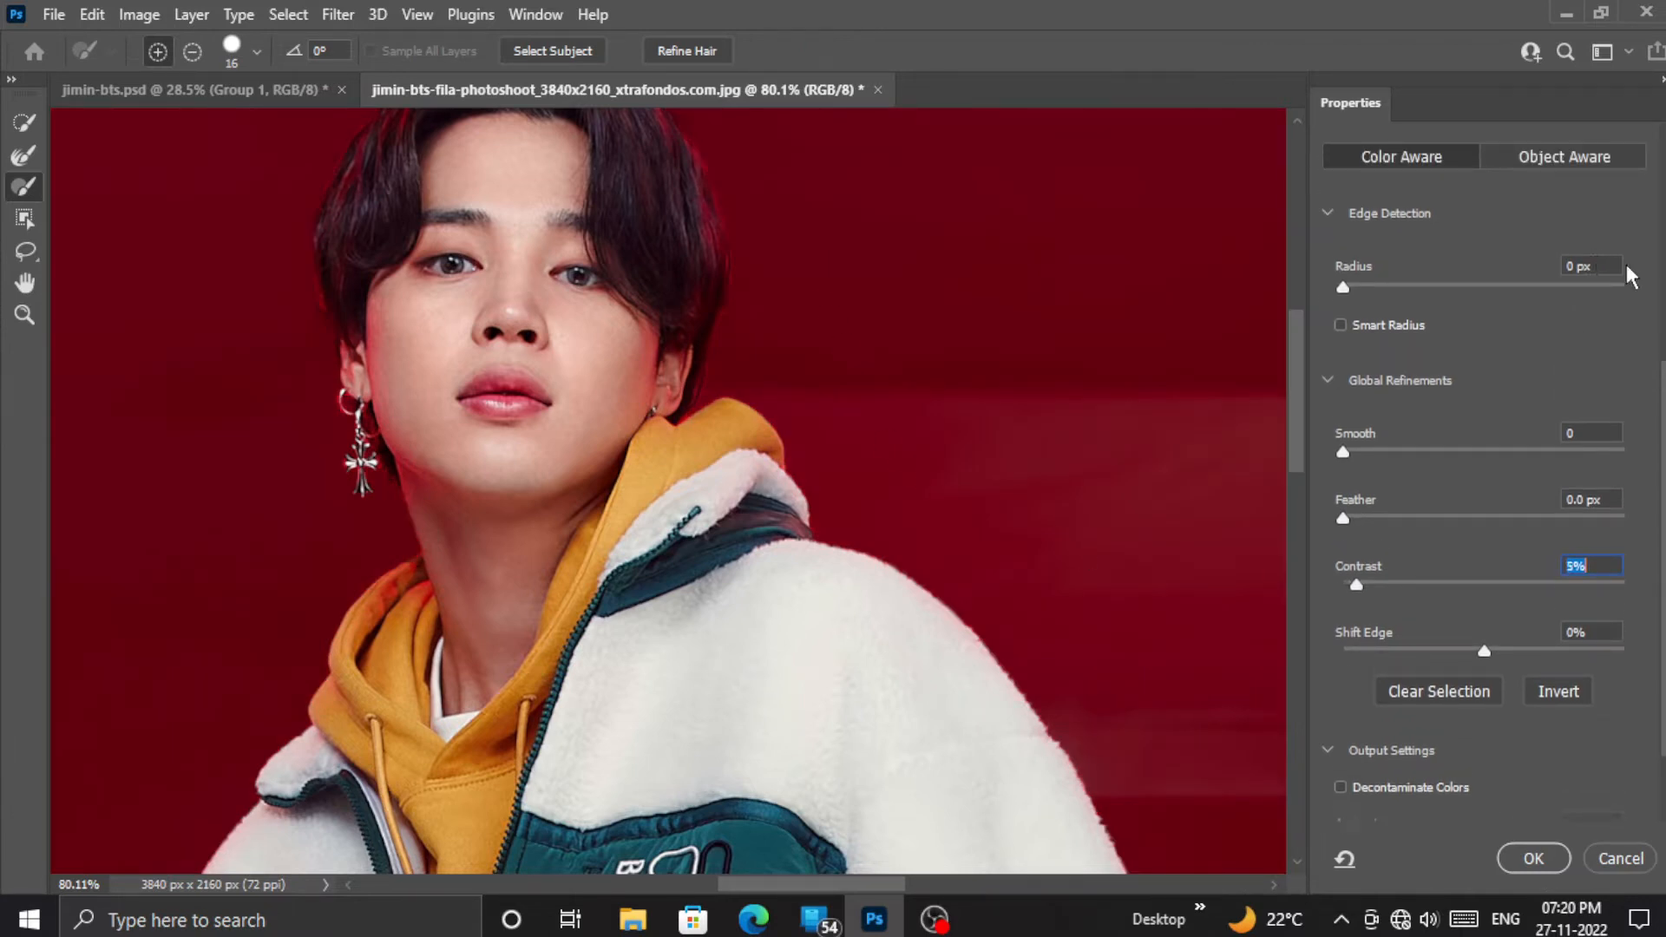
{"action": "scroll", "coordinate": [1657, 256], "scroll_direction": "up", "scroll_amount": 5}
{"action": "left_click", "coordinate": [1404, 216]}
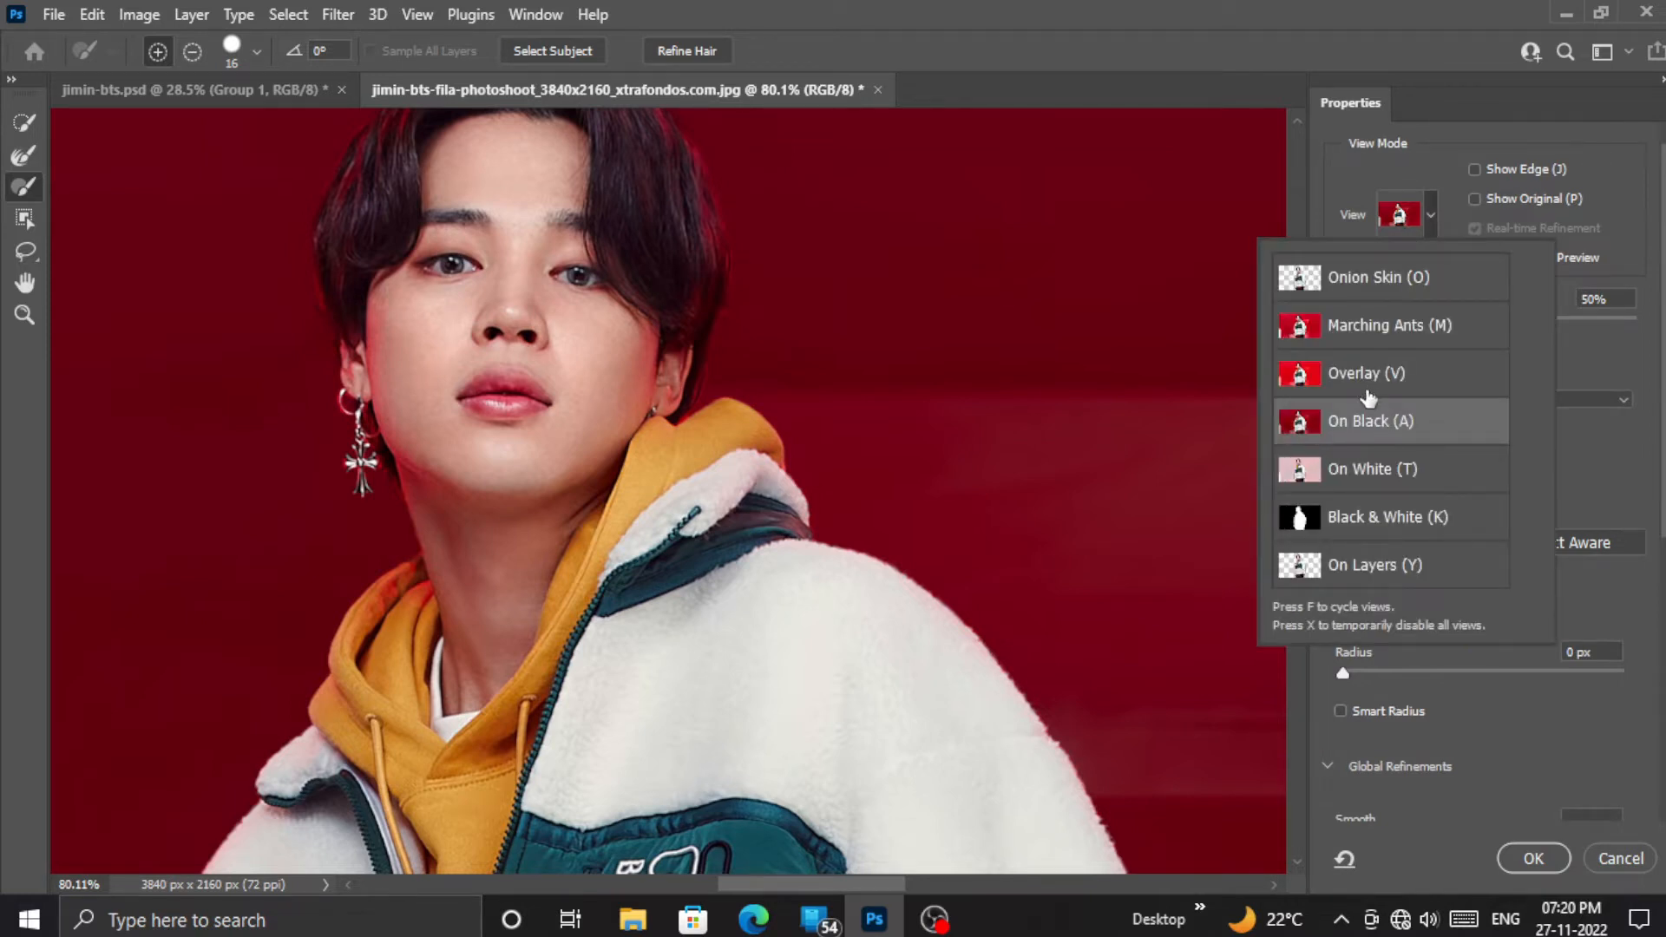
{"action": "left_click", "coordinate": [1581, 448]}
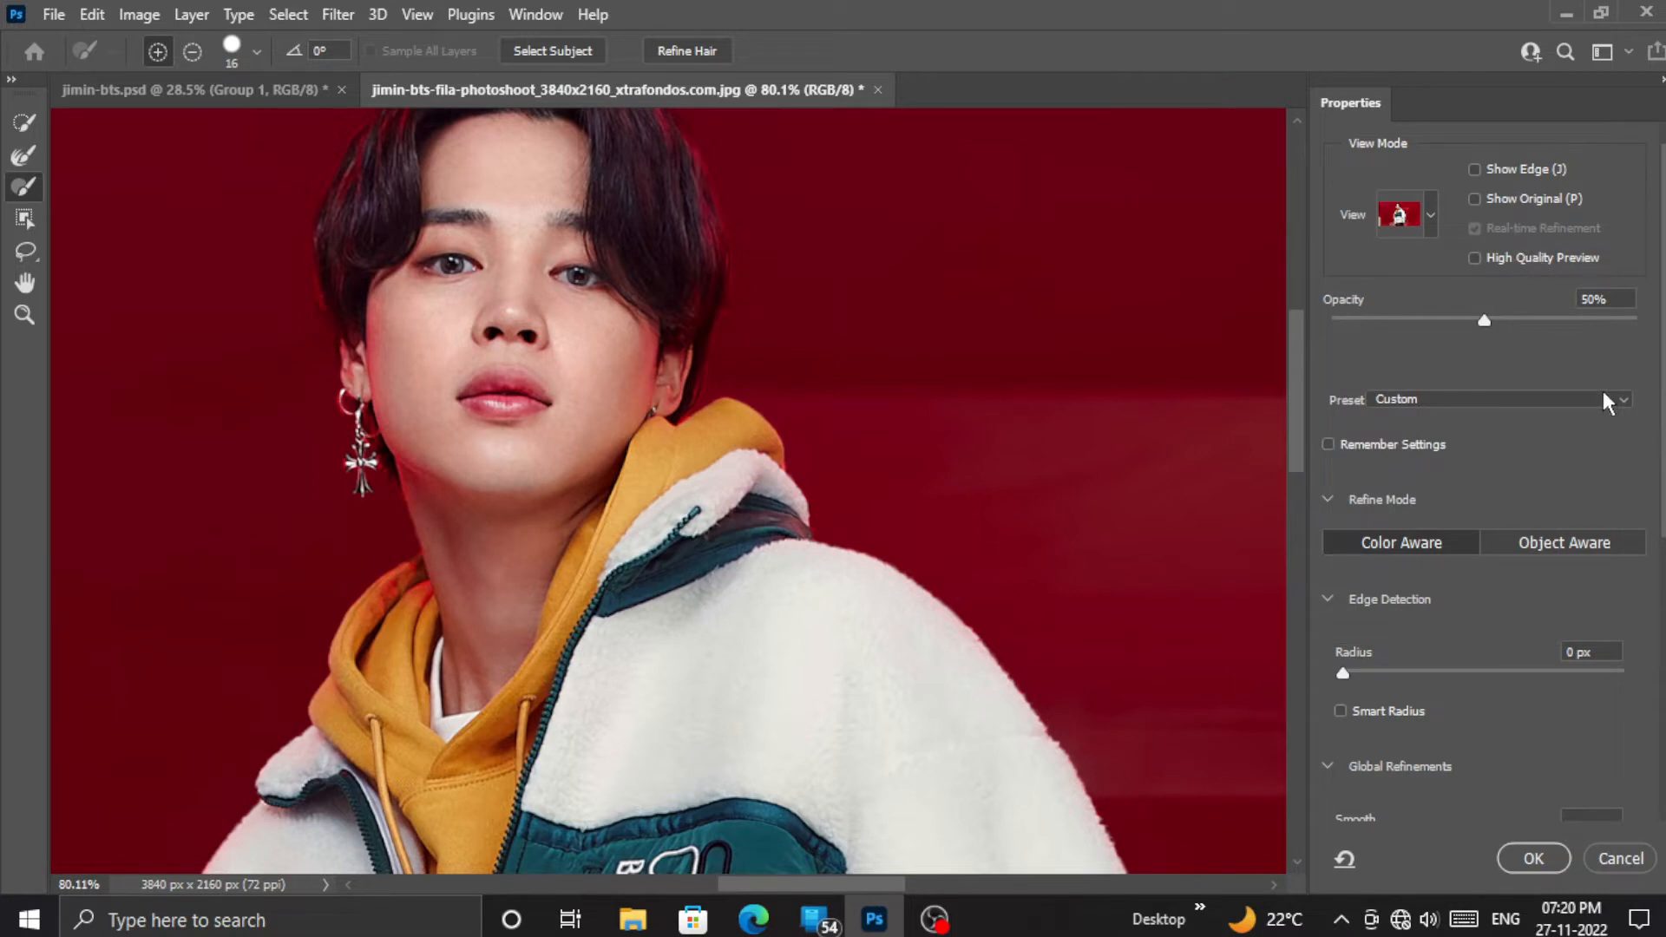
{"action": "scroll", "coordinate": [1469, 473], "scroll_direction": "down", "scroll_amount": 10}
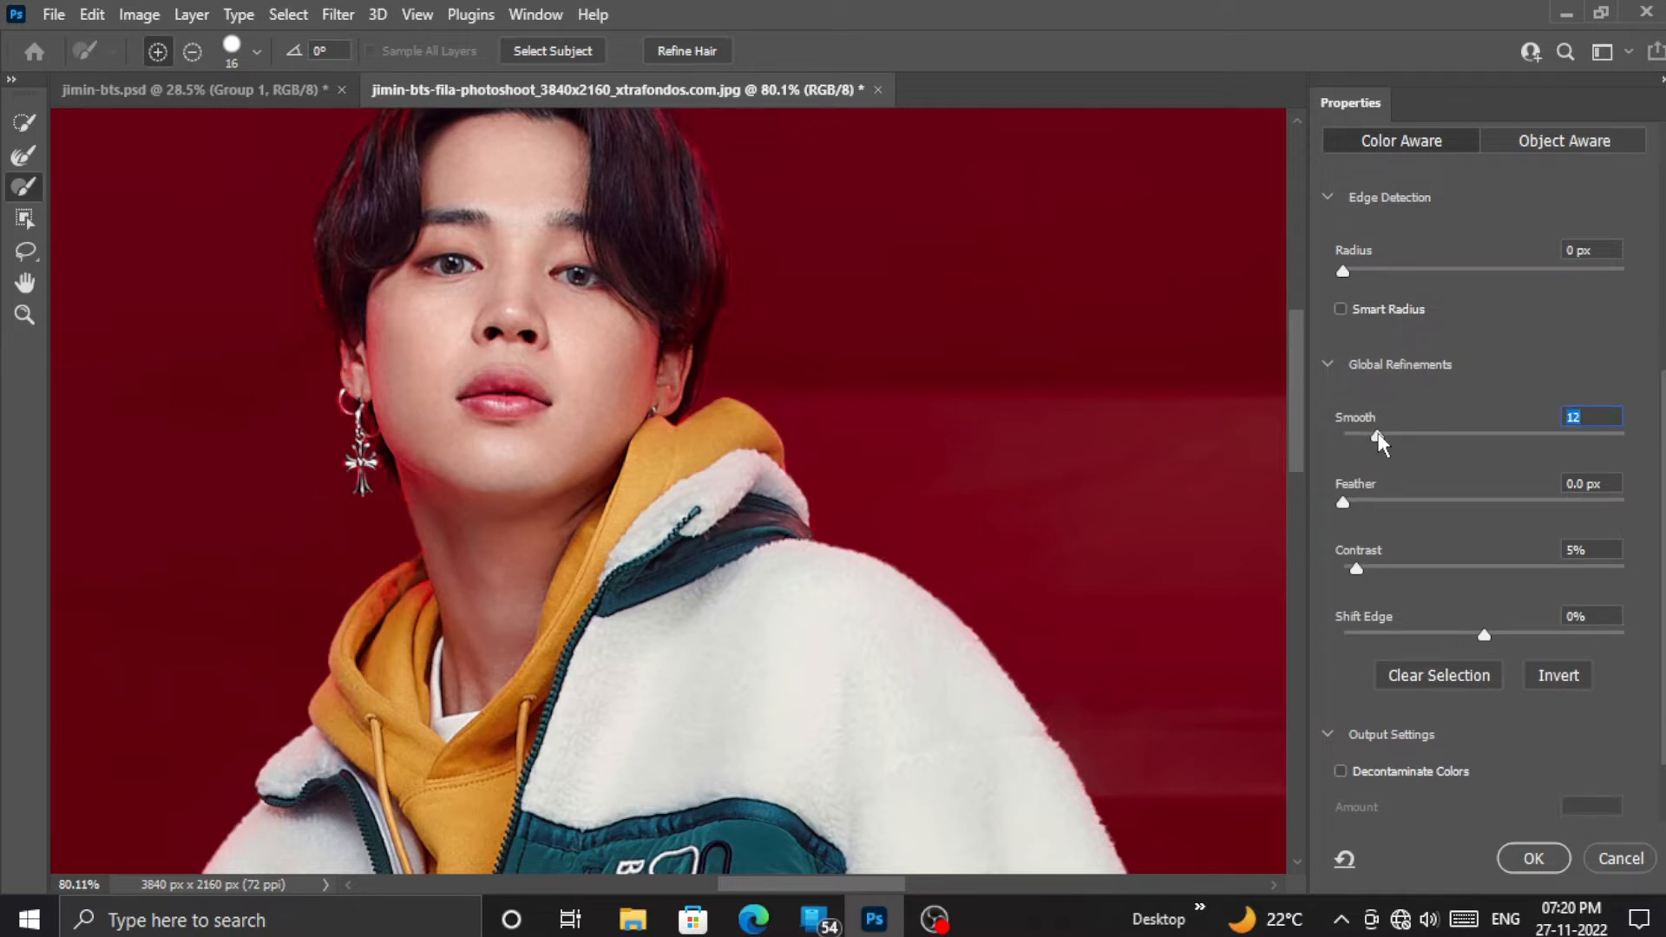
{"action": "scroll", "coordinate": [1380, 442], "scroll_direction": "up", "scroll_amount": 1}
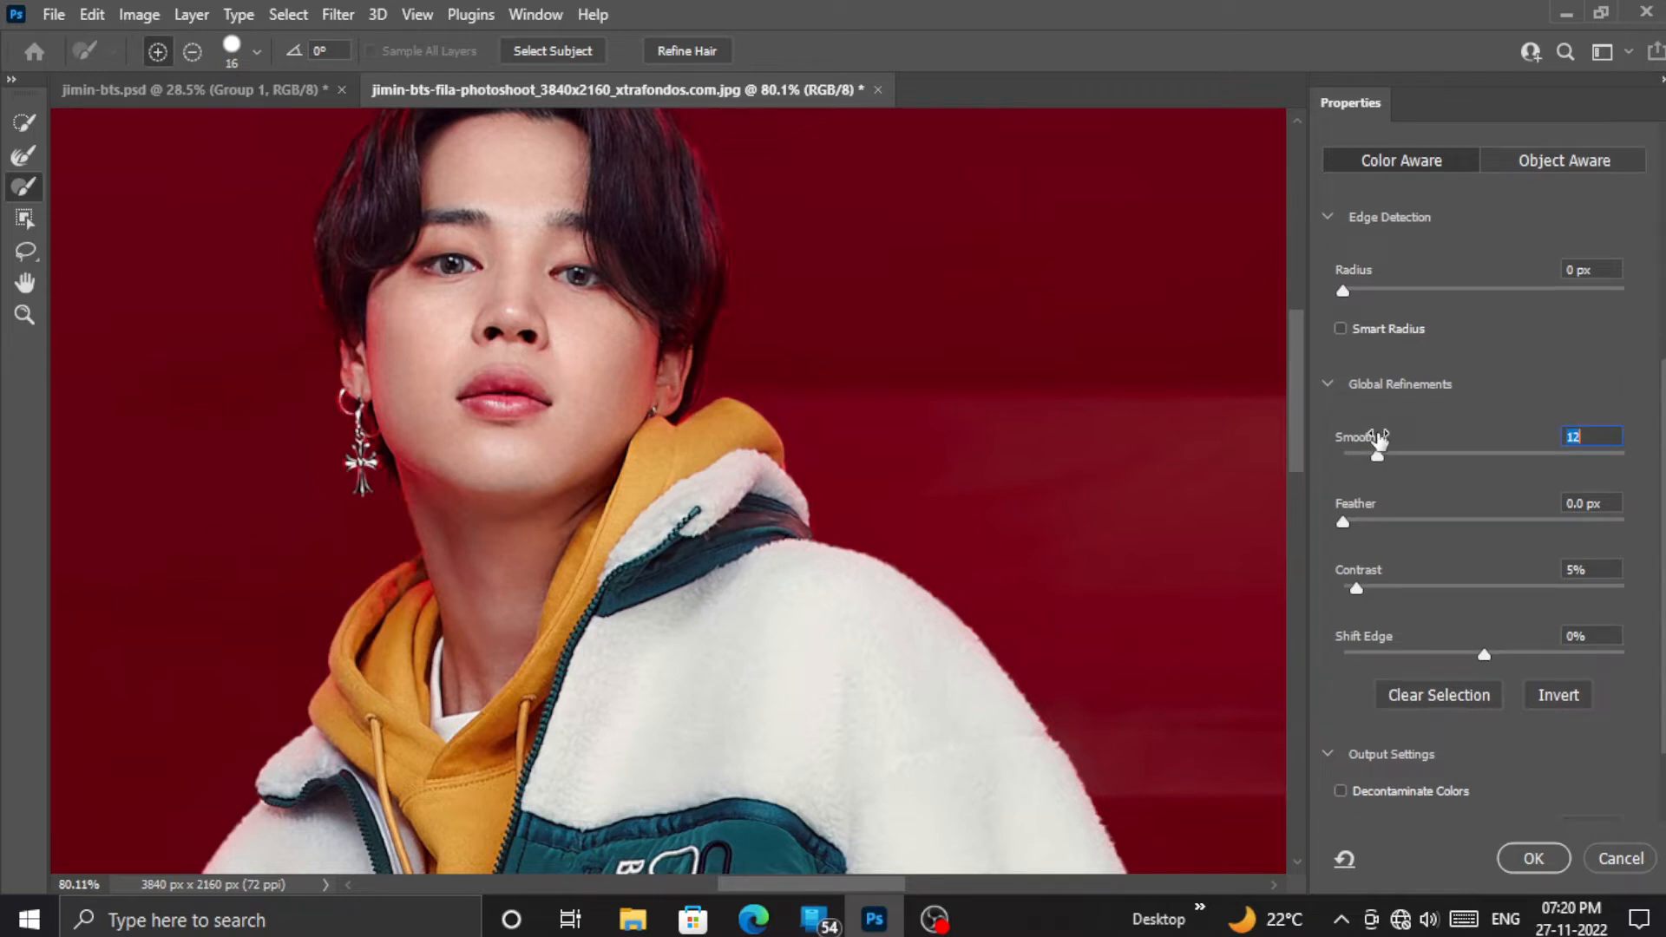
{"action": "left_click", "coordinate": [1379, 590]}
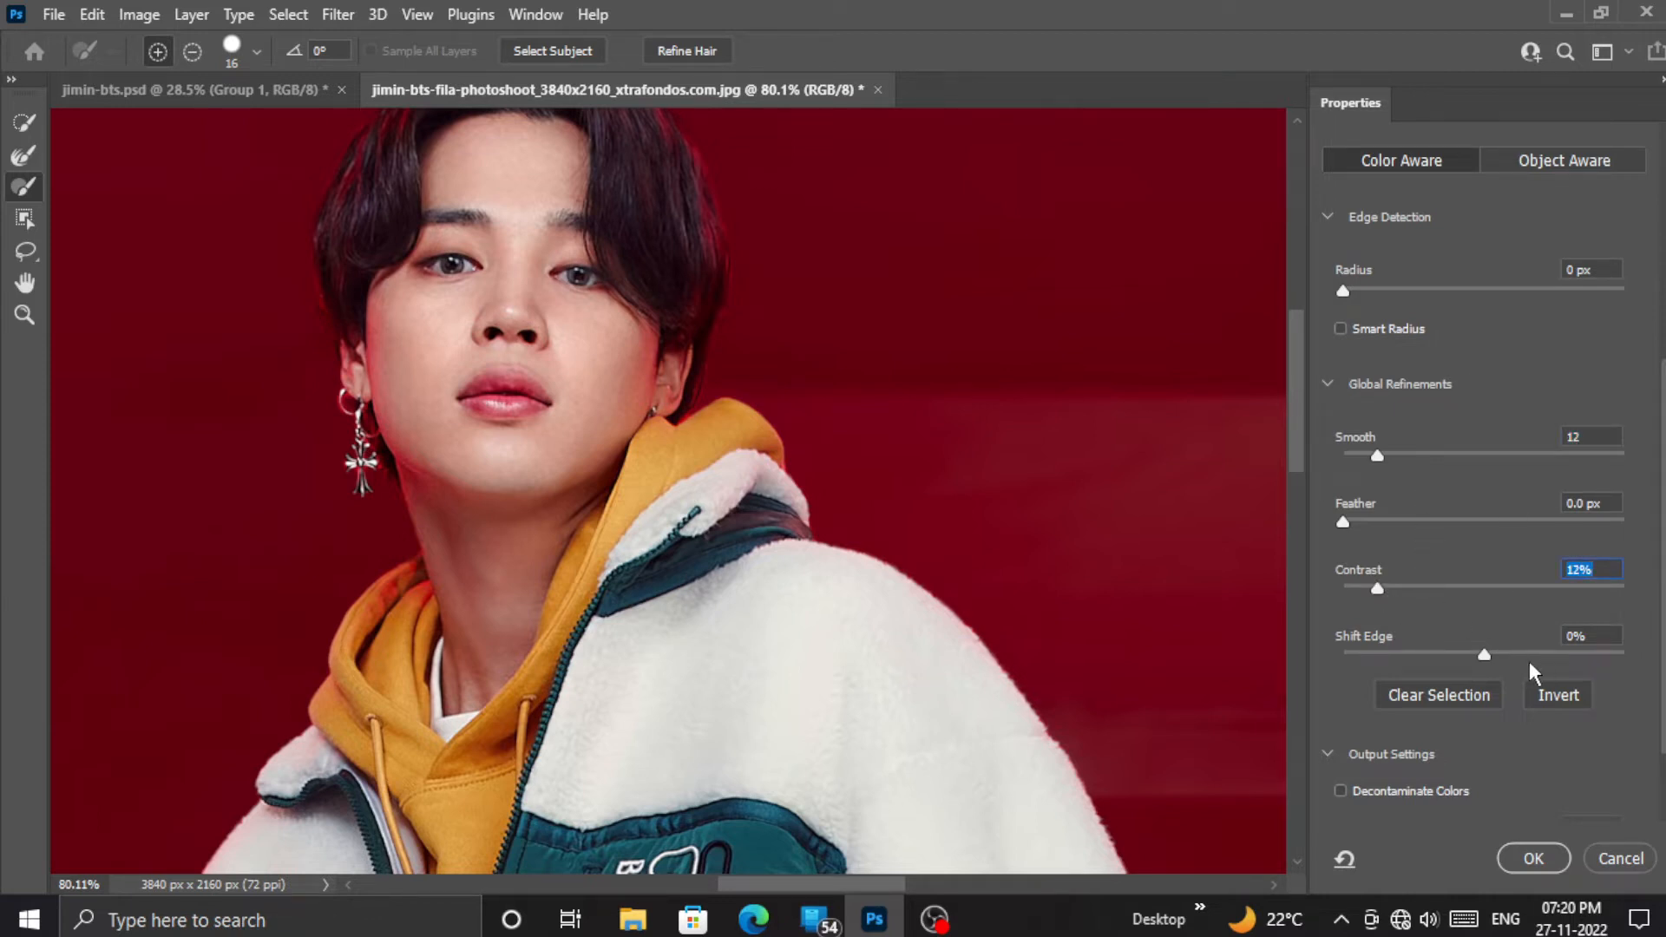
Step: Output the refined selection to a new layer
{"action": "scroll", "coordinate": [1475, 608], "scroll_direction": "down", "scroll_amount": 4}
{"action": "left_click", "coordinate": [1458, 800]}
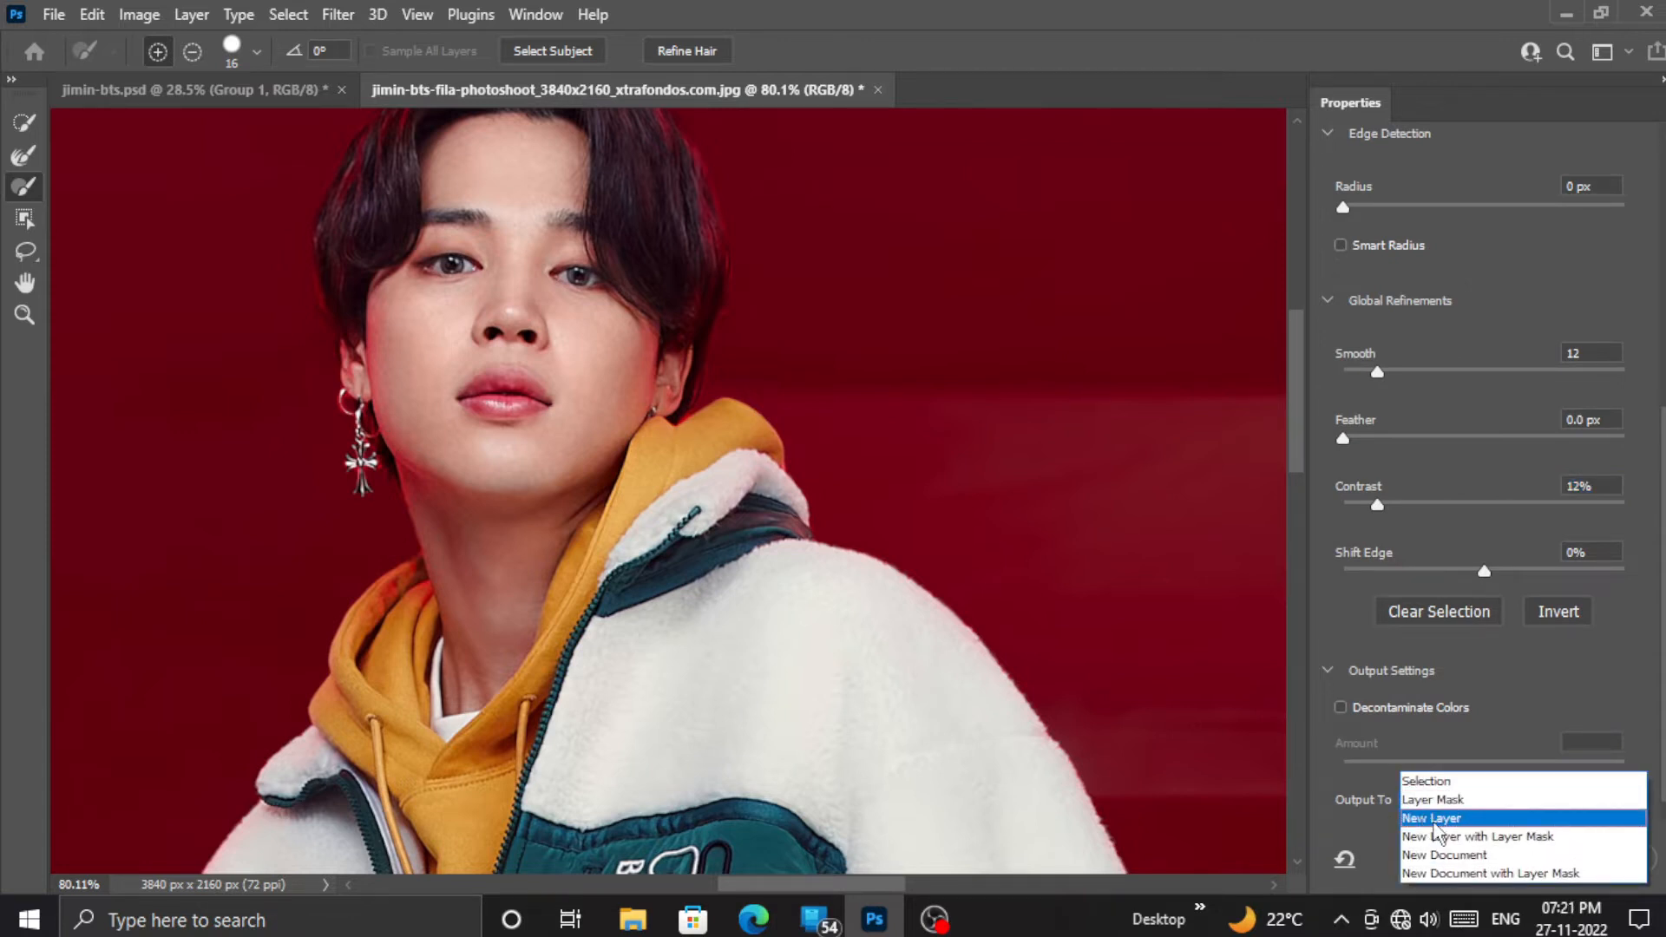
{"action": "left_click", "coordinate": [1433, 821]}
{"action": "left_click", "coordinate": [1529, 858]}
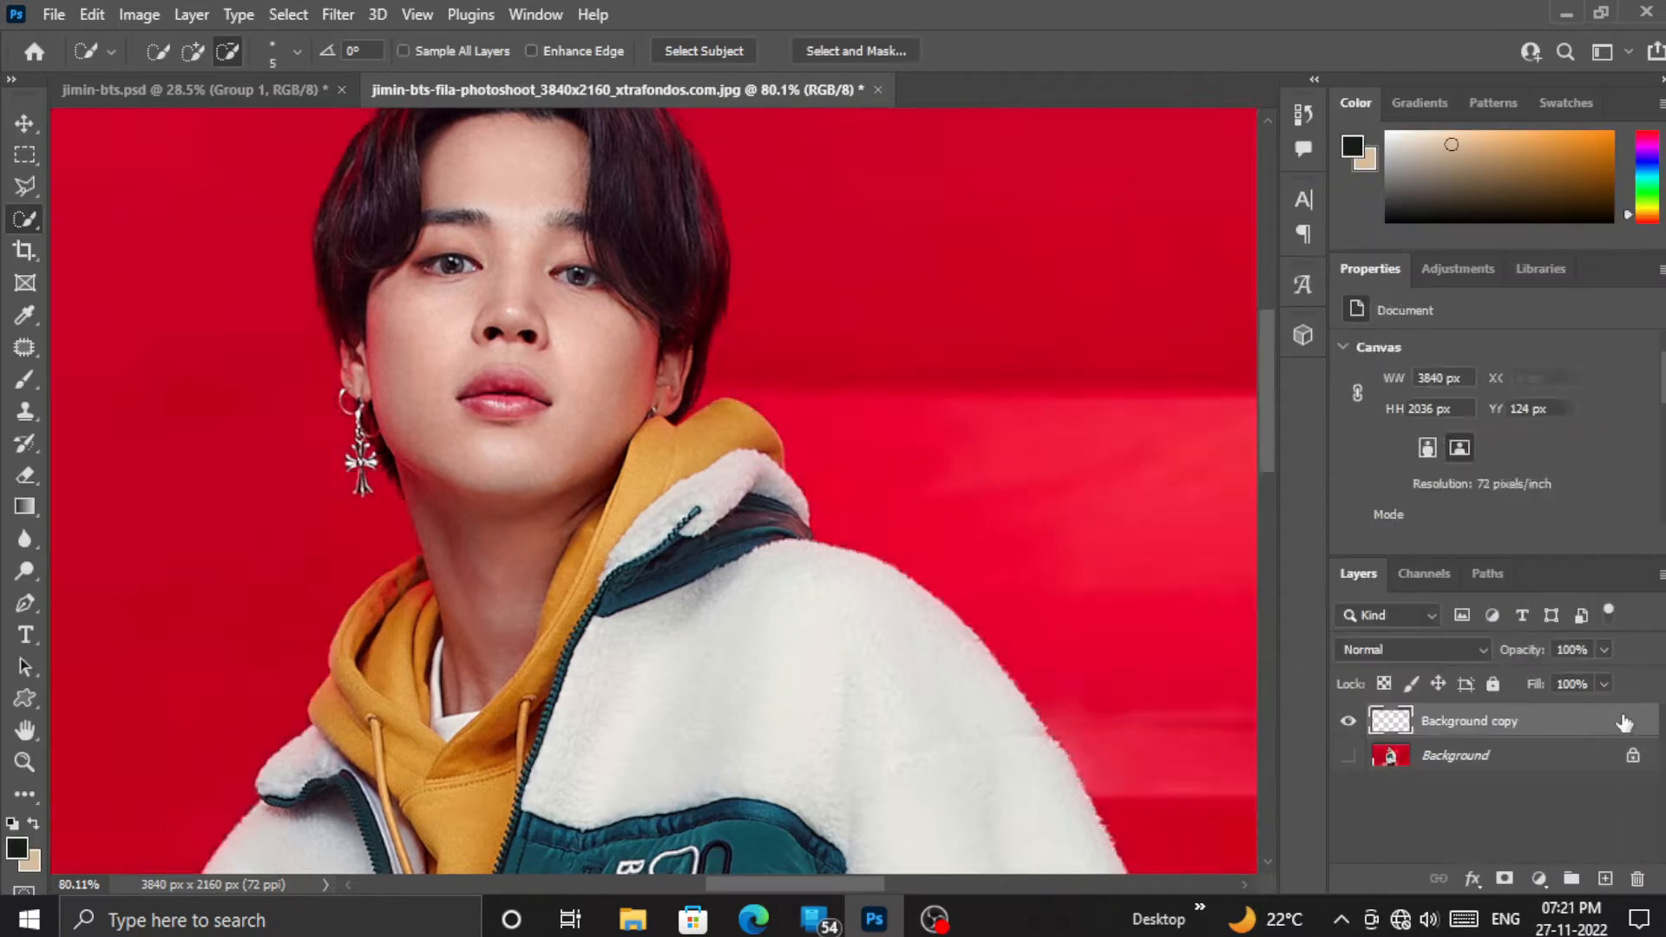
Step: Add a solid color fill layer in pink df828a between the original background and the cut-out subject
{"action": "left_click", "coordinate": [24, 762]}
{"action": "left_click_drag", "start_coordinate": [518, 558], "coordinate": [435, 583]}
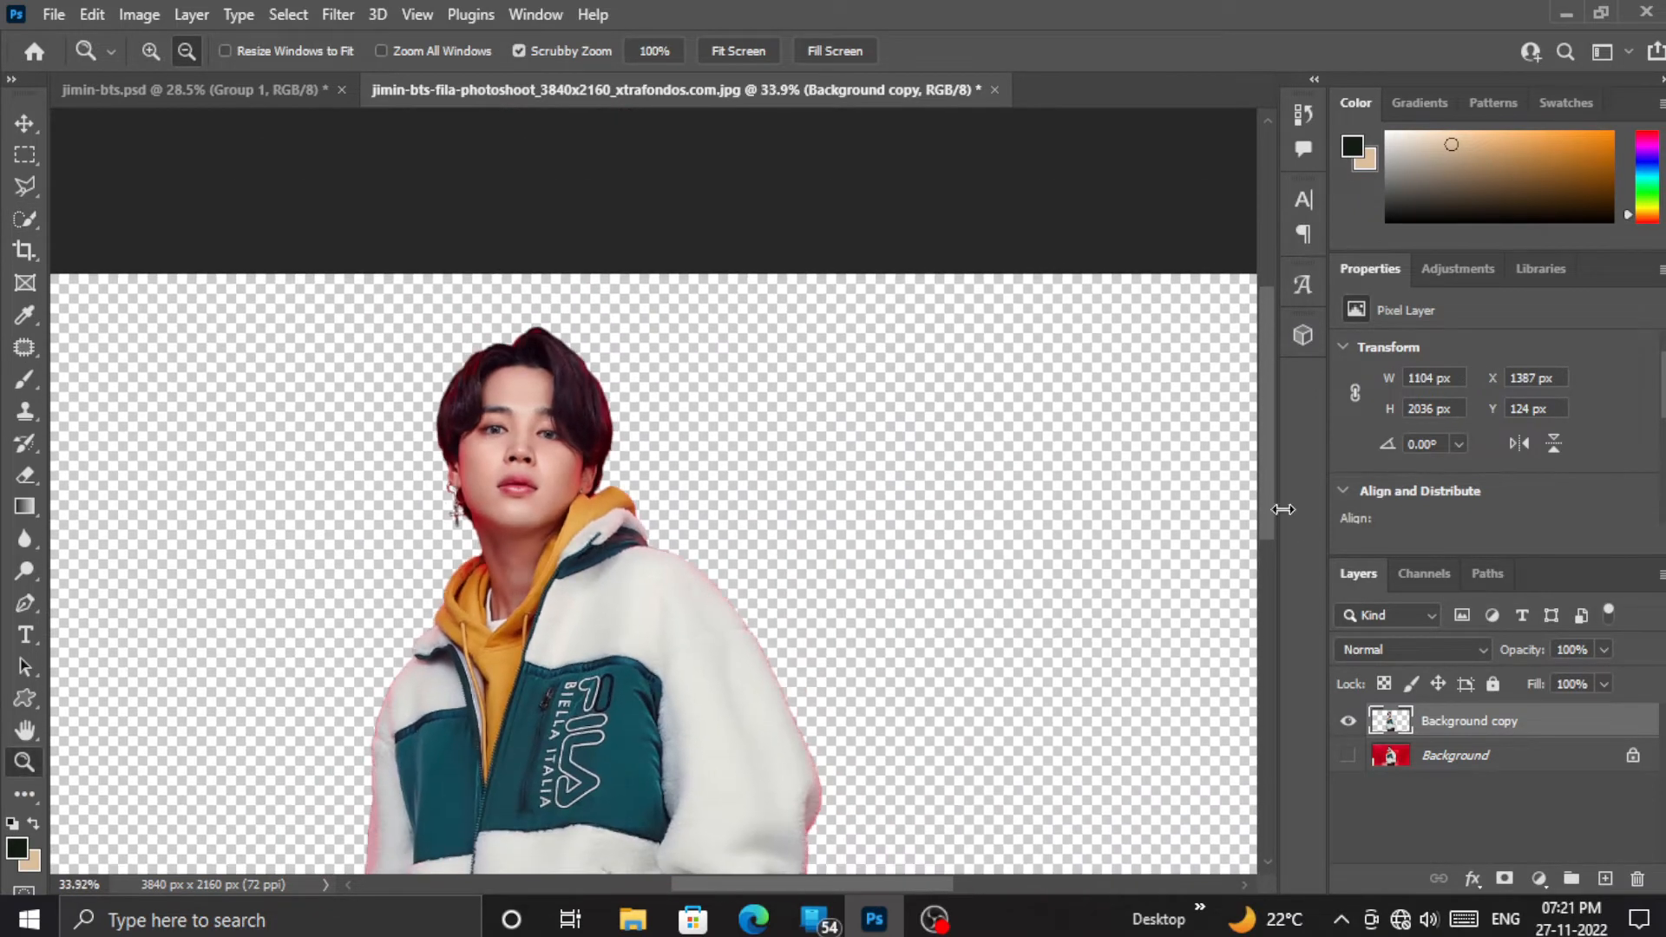
{"action": "left_click_drag", "start_coordinate": [1270, 505], "coordinate": [1271, 570]}
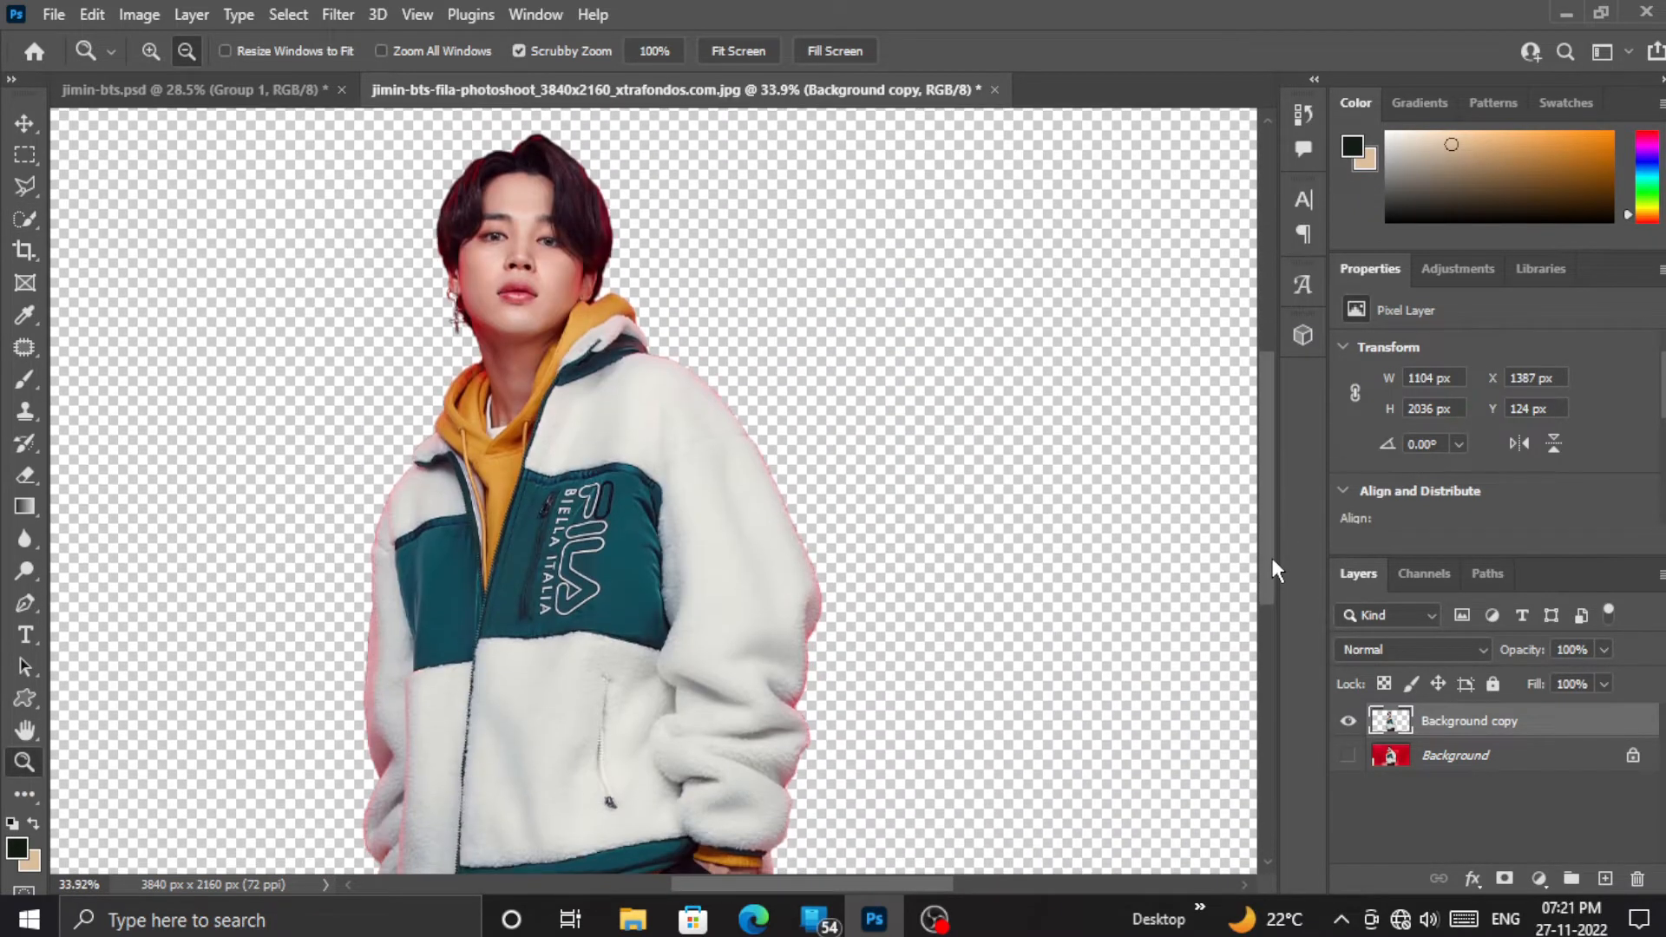
{"action": "left_click", "coordinate": [1604, 751]}
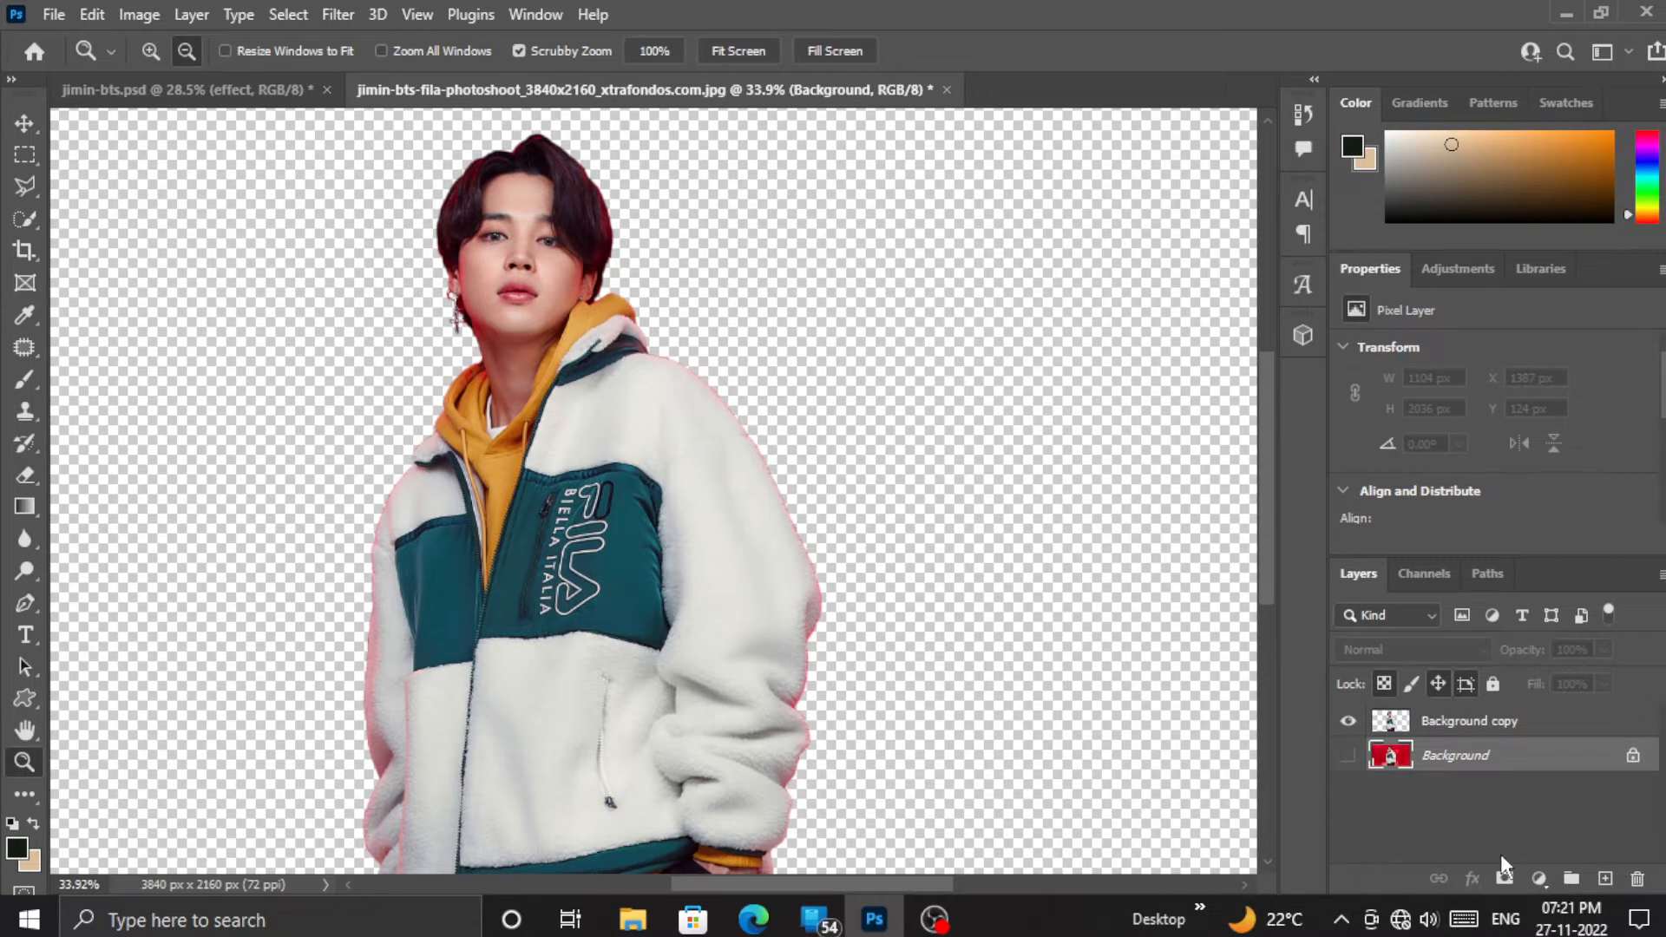
{"action": "left_click", "coordinate": [1539, 879]}
{"action": "left_click", "coordinate": [1574, 451]}
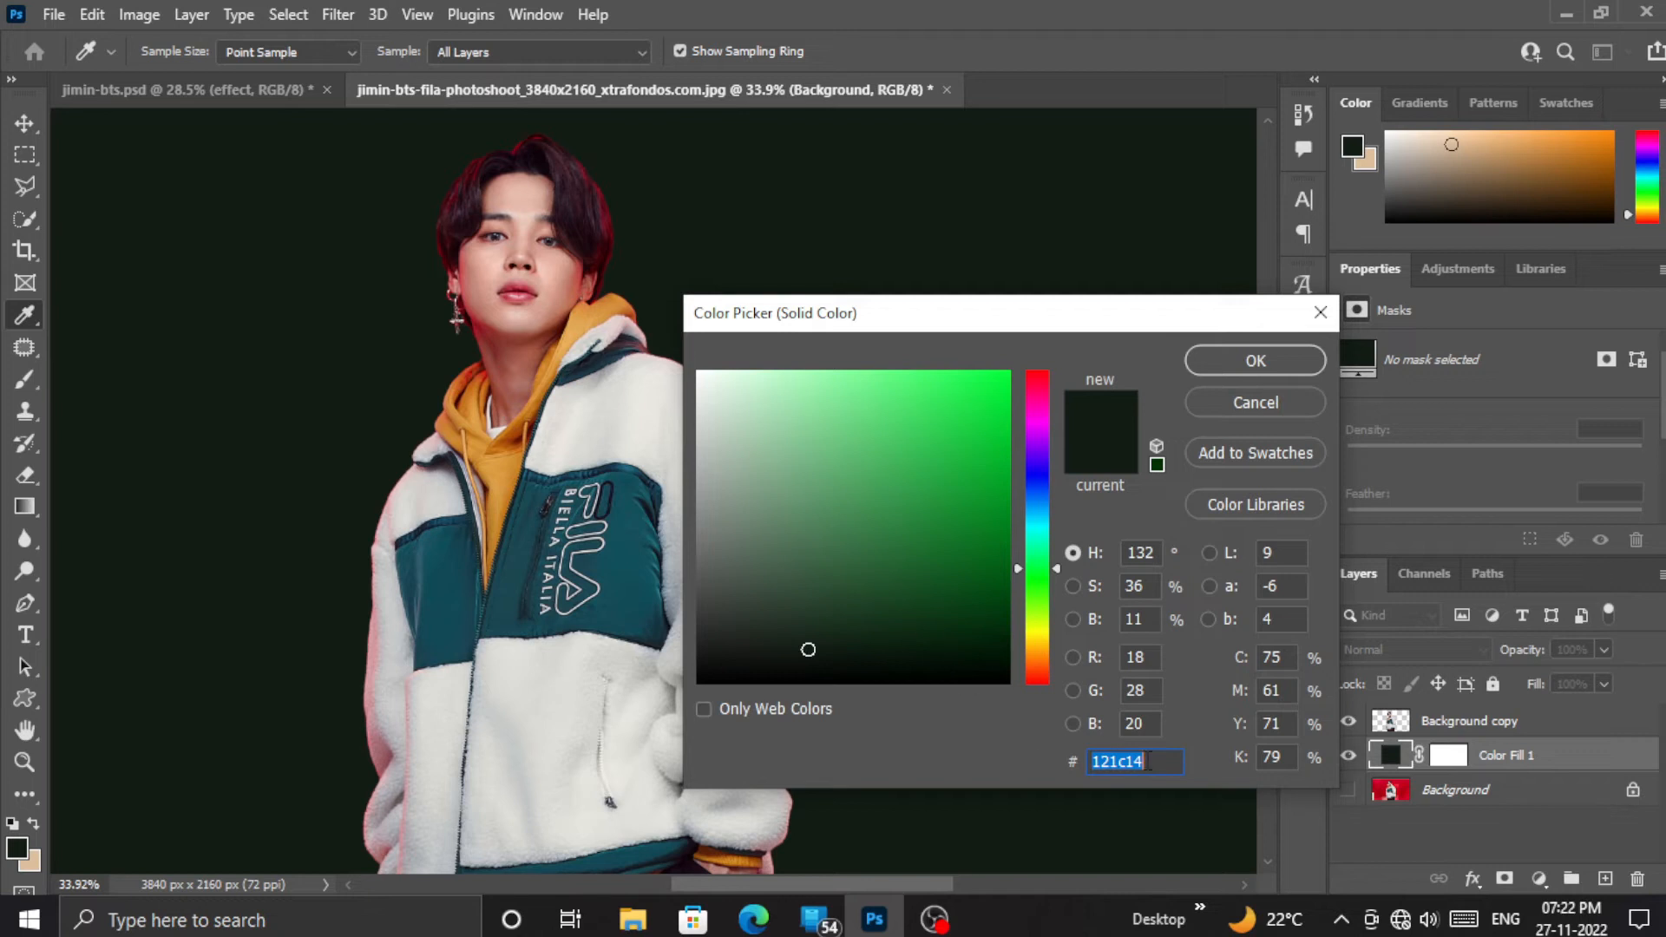
{"action": "key", "text": "BackSpace"}
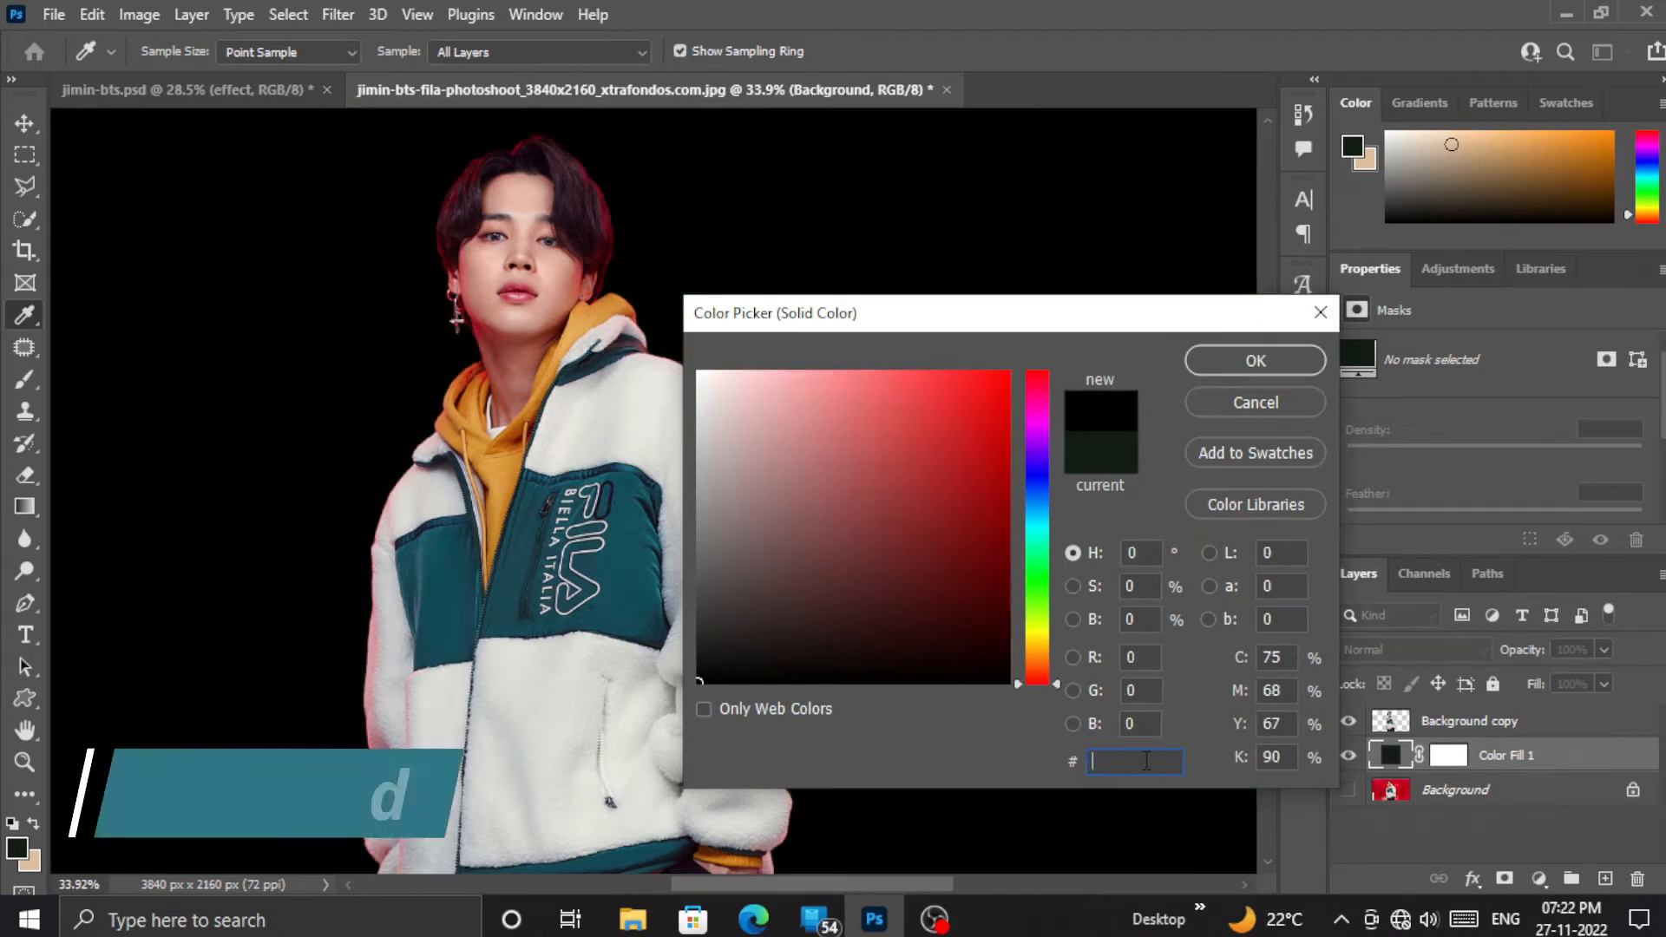
{"action": "right_click", "coordinate": [1145, 764]}
{"action": "left_click", "coordinate": [1200, 533]}
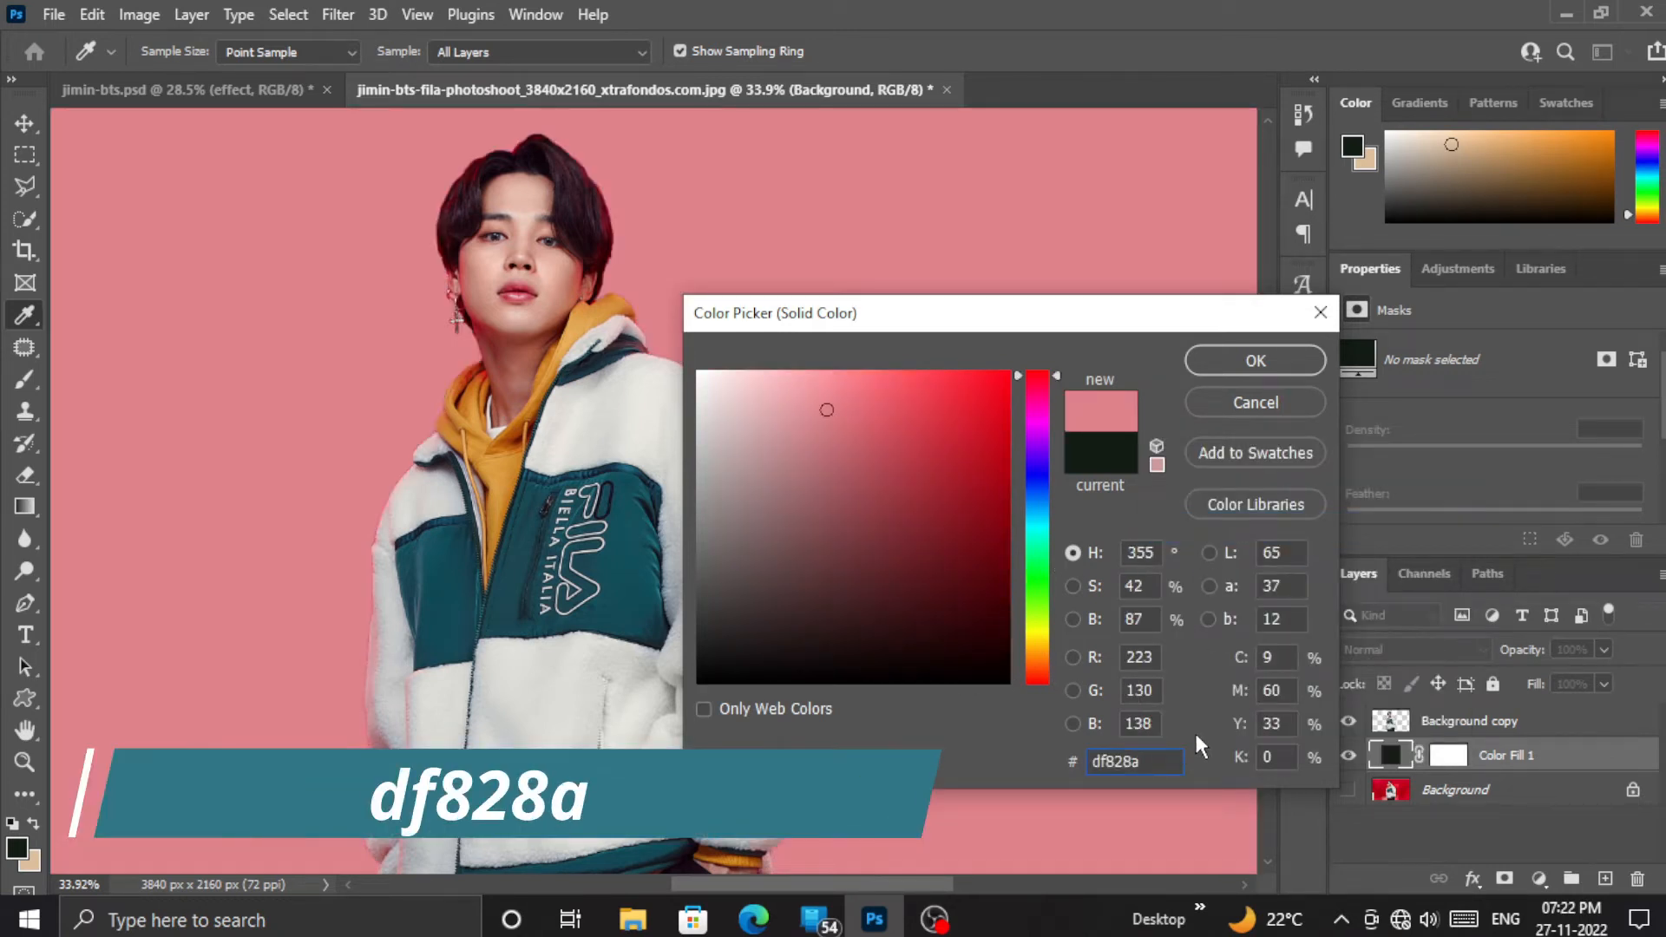
{"action": "double_click", "coordinate": [1127, 762]}
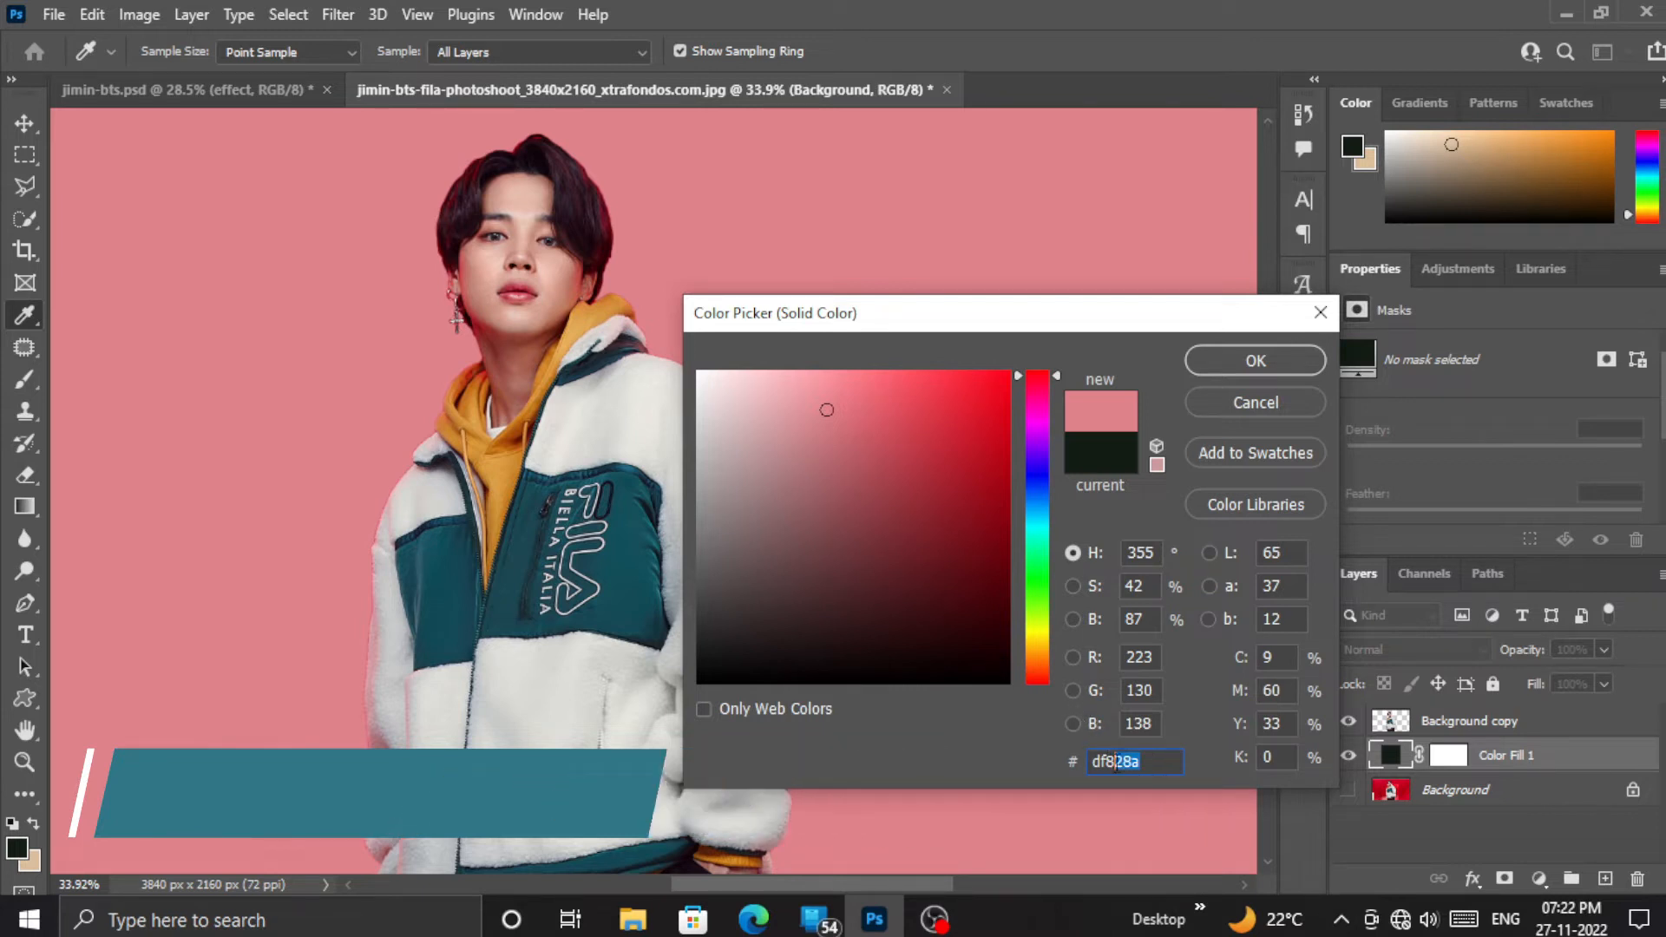
{"action": "left_click", "coordinate": [1252, 361]}
Step: Choose the Pen tool in Shape mode and set its fill color to yellow ffff29
{"action": "key", "text": "z"}
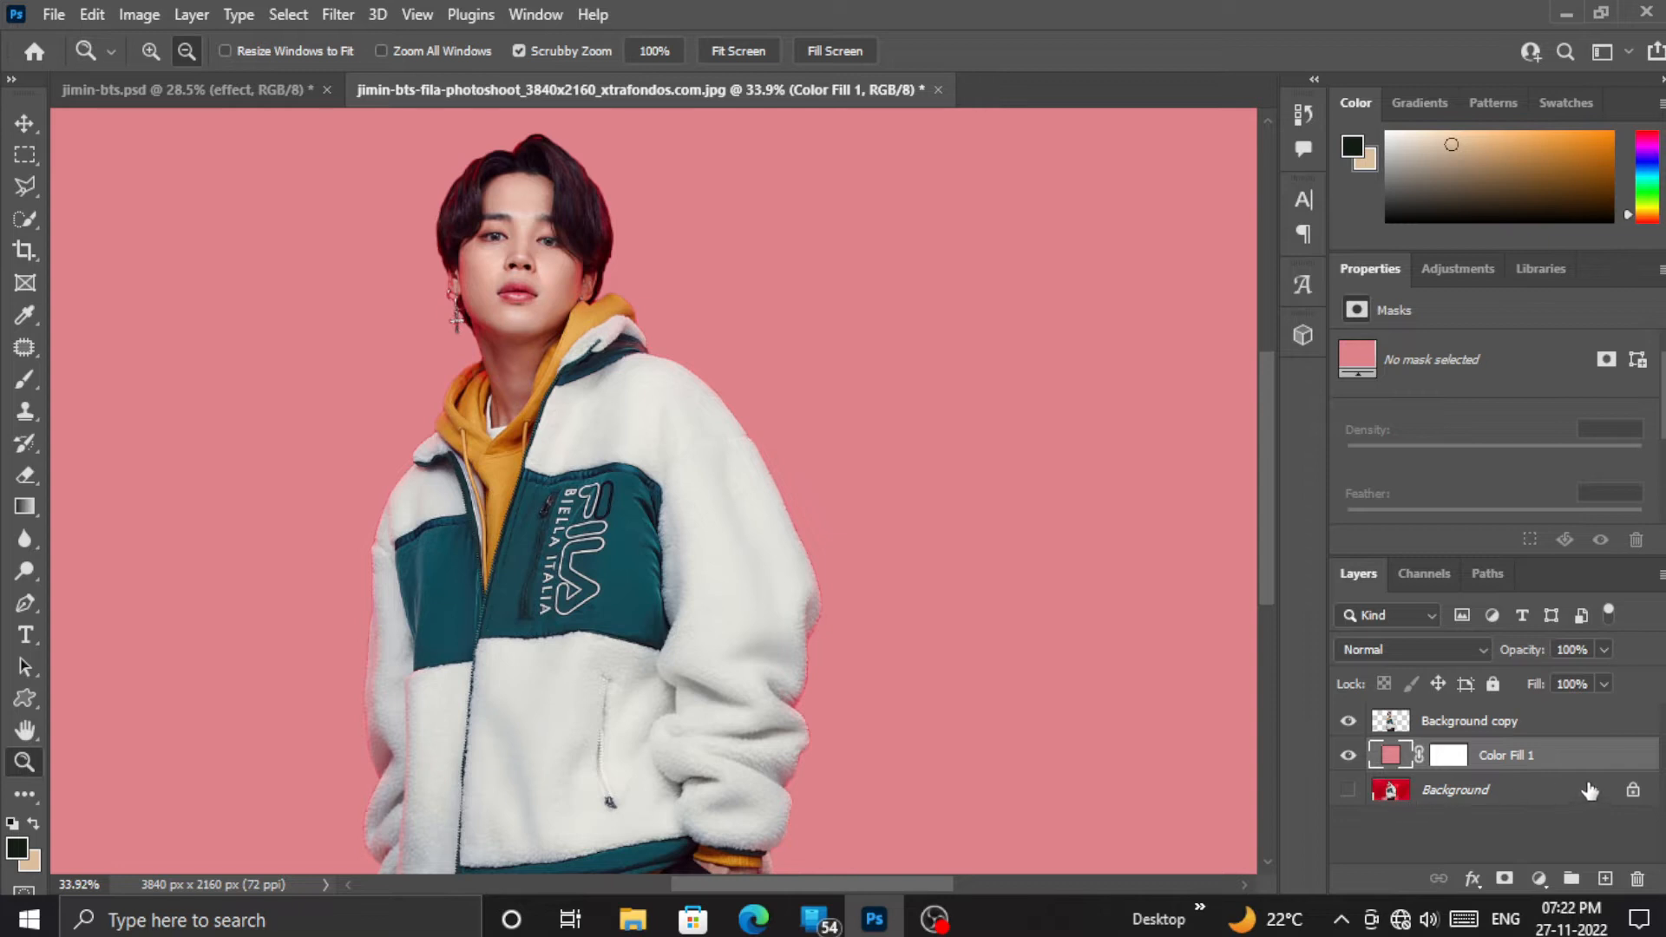
{"action": "left_click", "coordinate": [25, 603]}
{"action": "left_click_drag", "start_coordinate": [684, 884], "coordinate": [626, 877]}
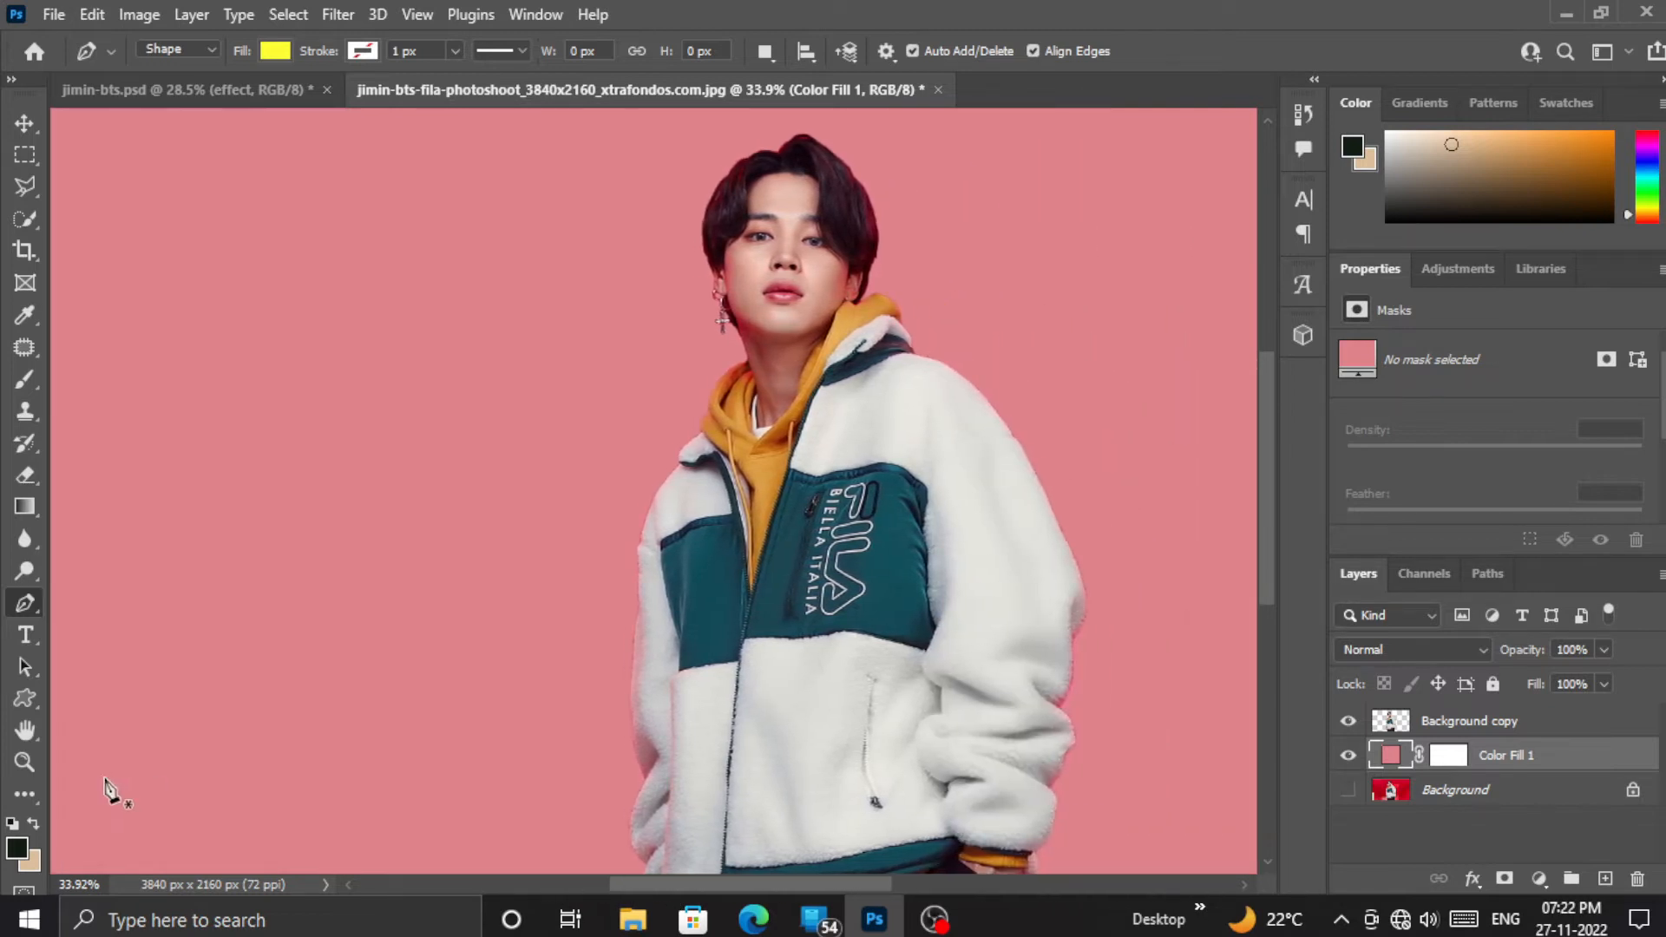
{"action": "left_click", "coordinate": [24, 762]}
{"action": "left_click_drag", "start_coordinate": [322, 608], "coordinate": [260, 614]}
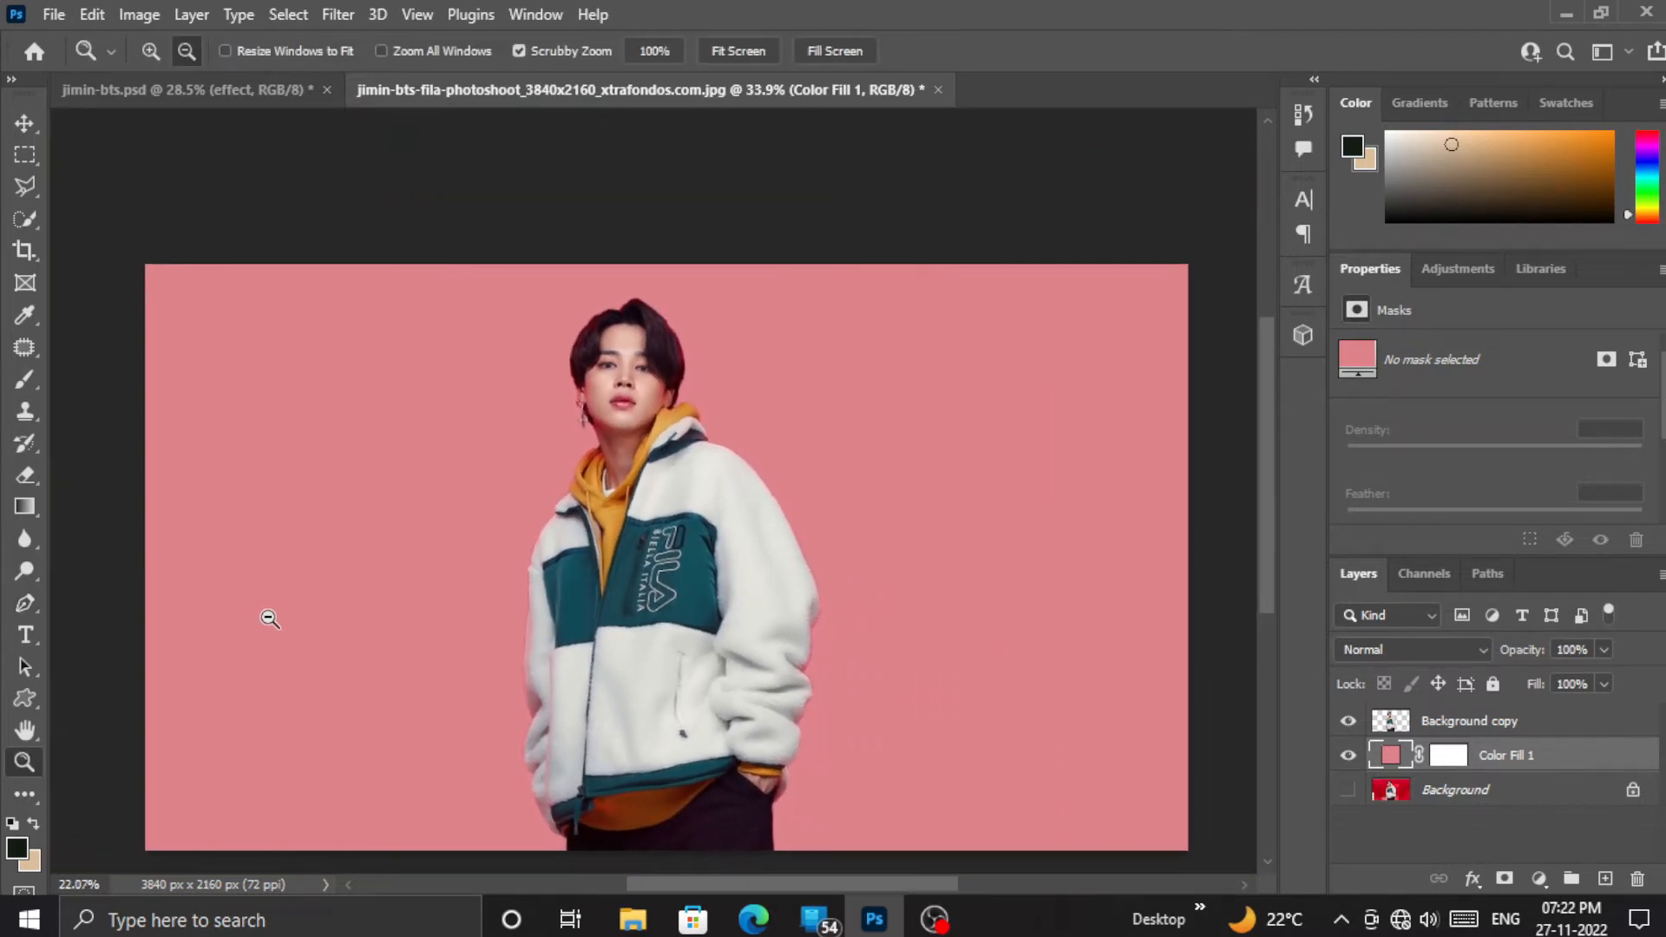
{"action": "left_click", "coordinate": [25, 602]}
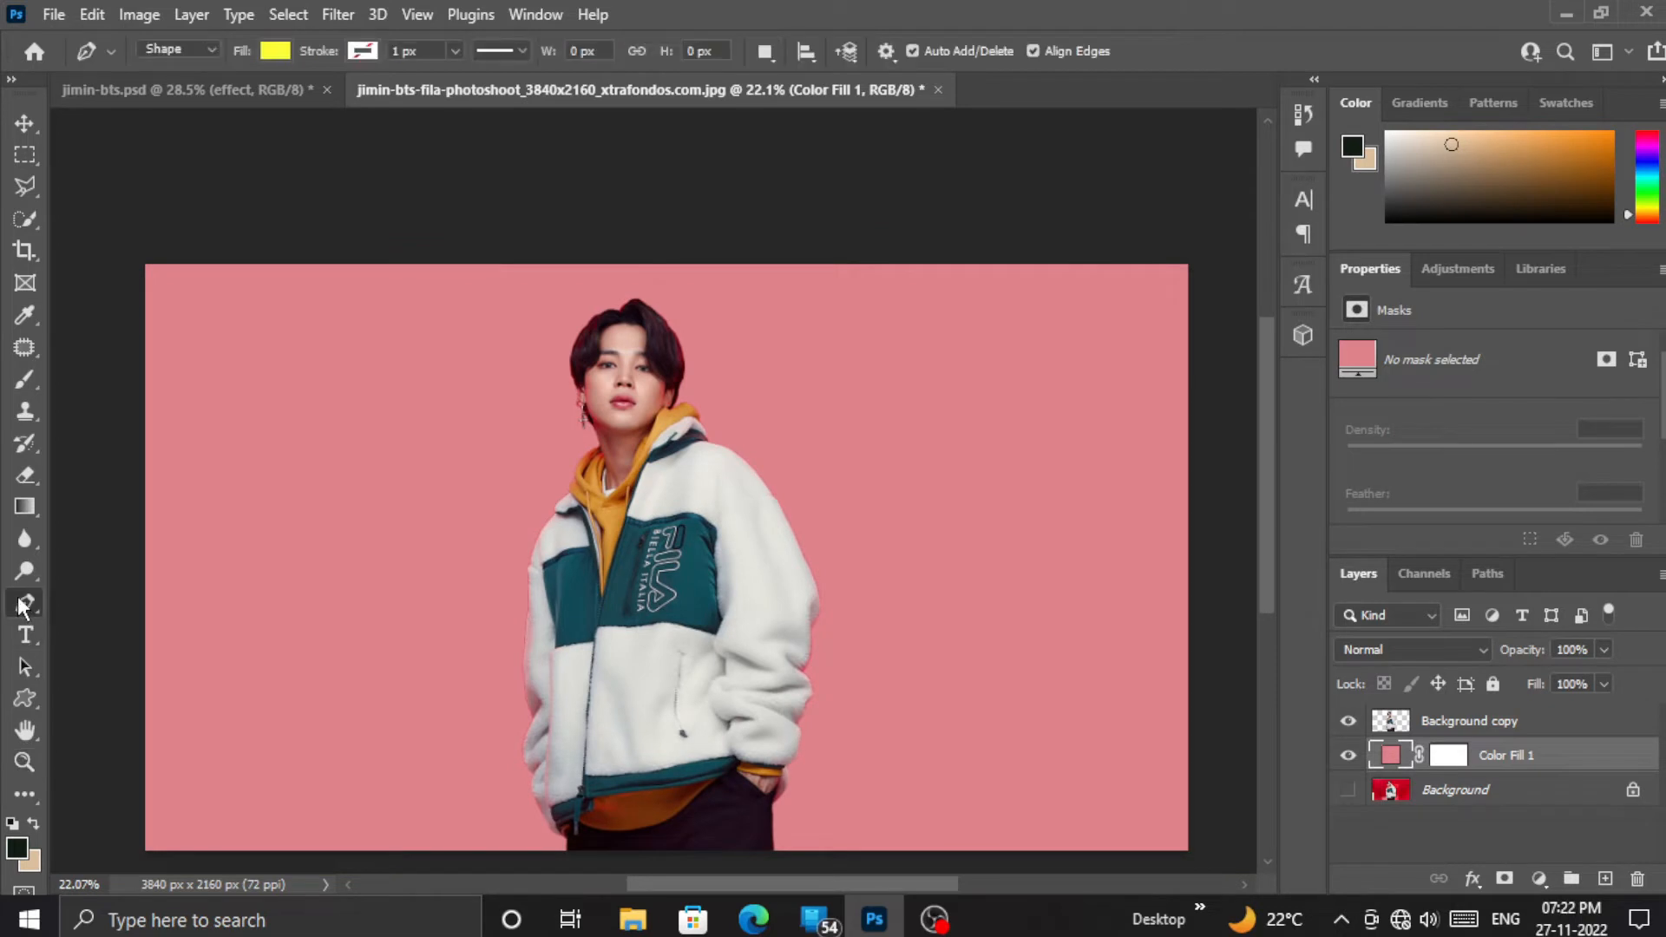
{"action": "left_click", "coordinate": [368, 54]}
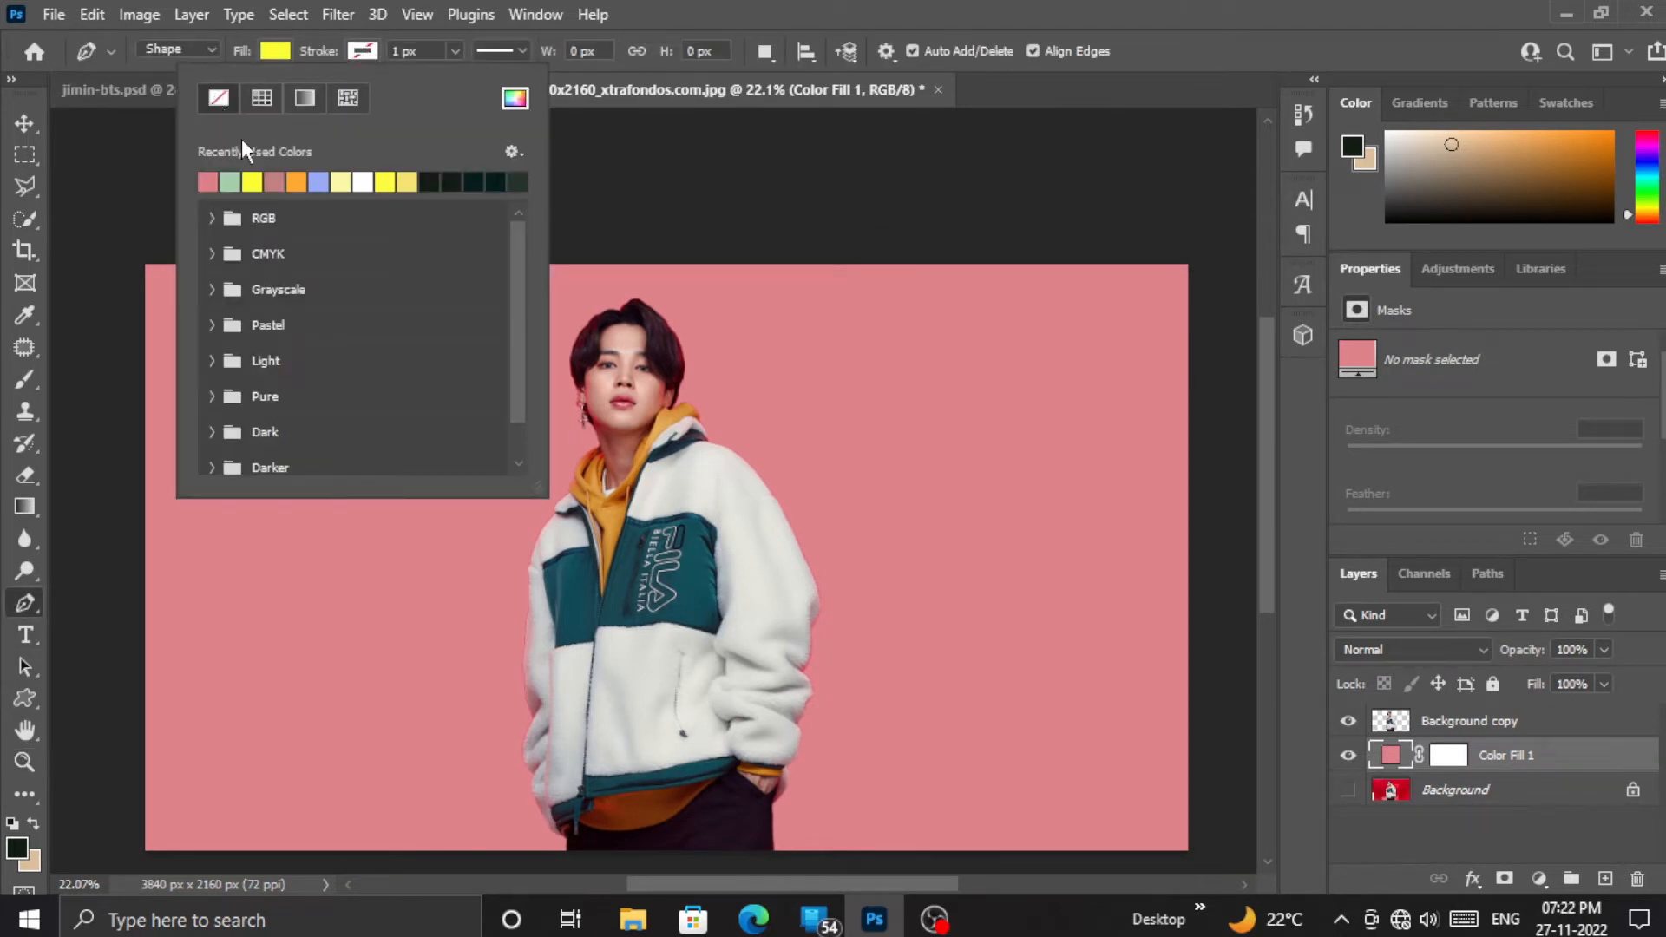
{"action": "left_click", "coordinate": [278, 57]}
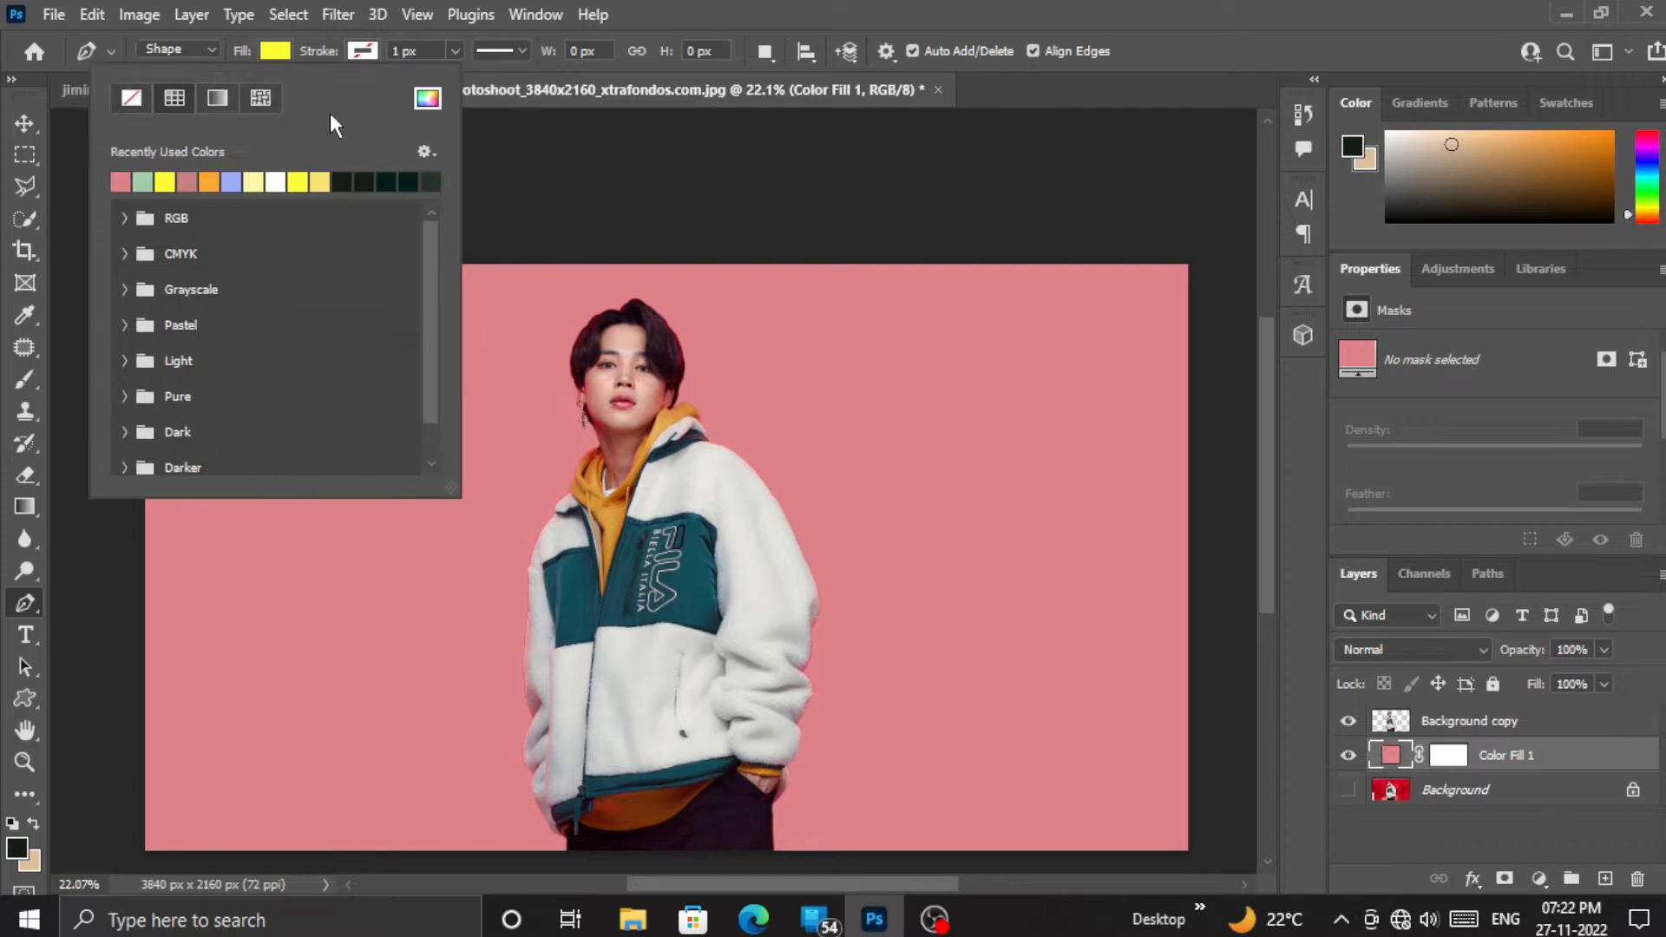
{"action": "left_click", "coordinate": [427, 99]}
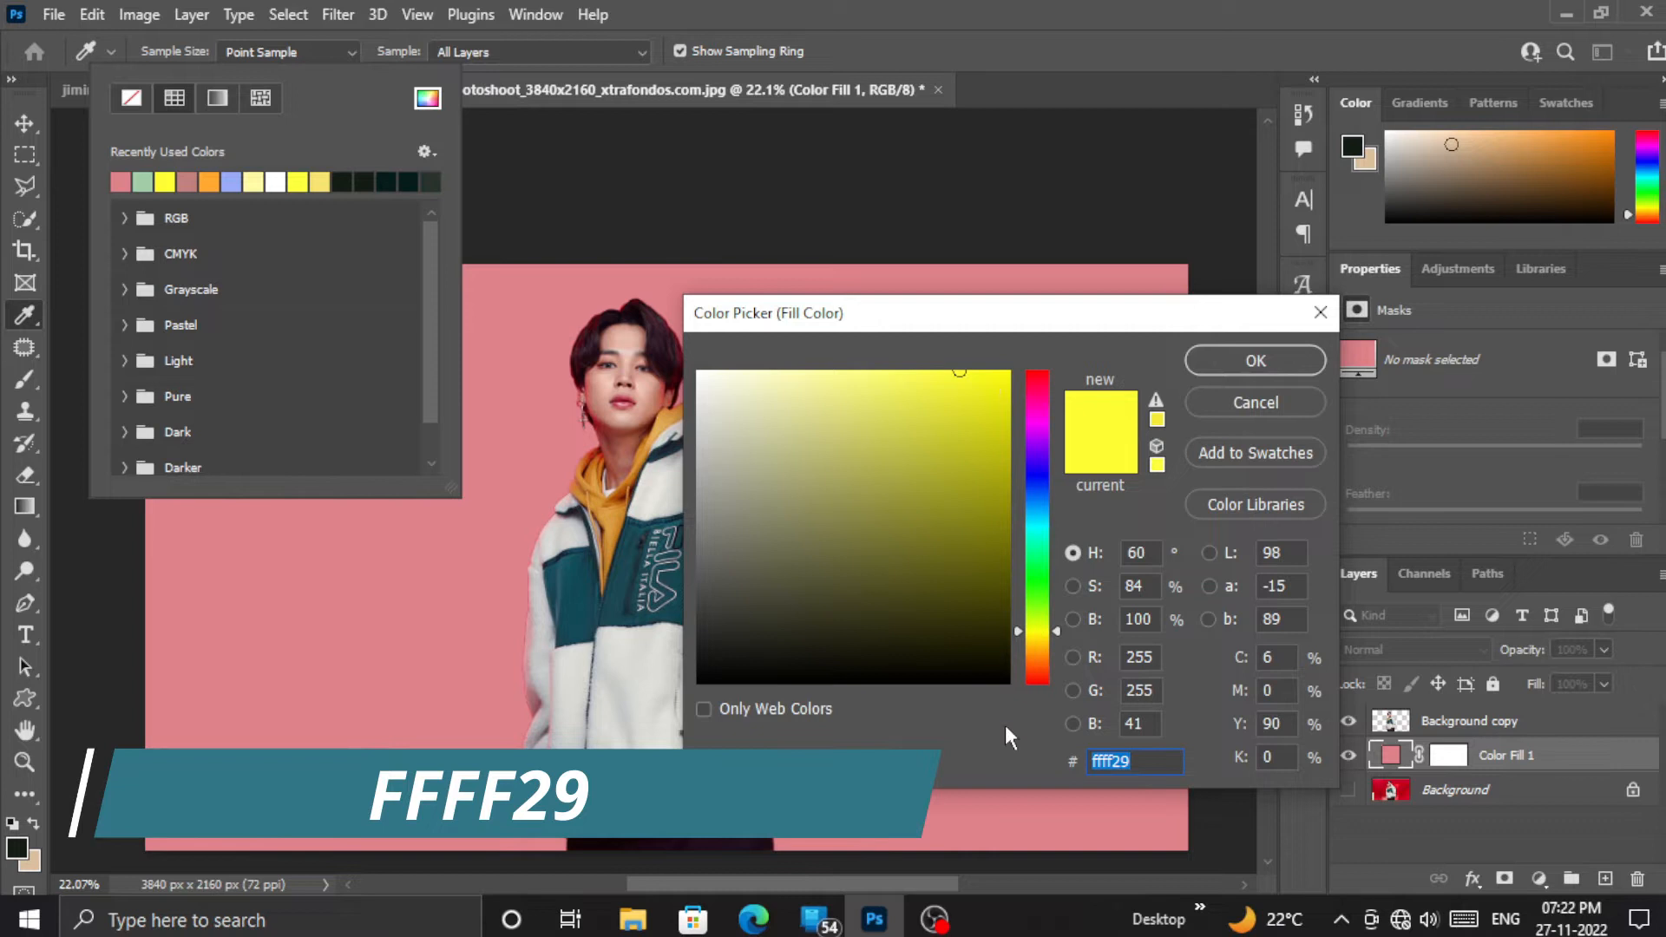
{"action": "left_click", "coordinate": [1143, 767]}
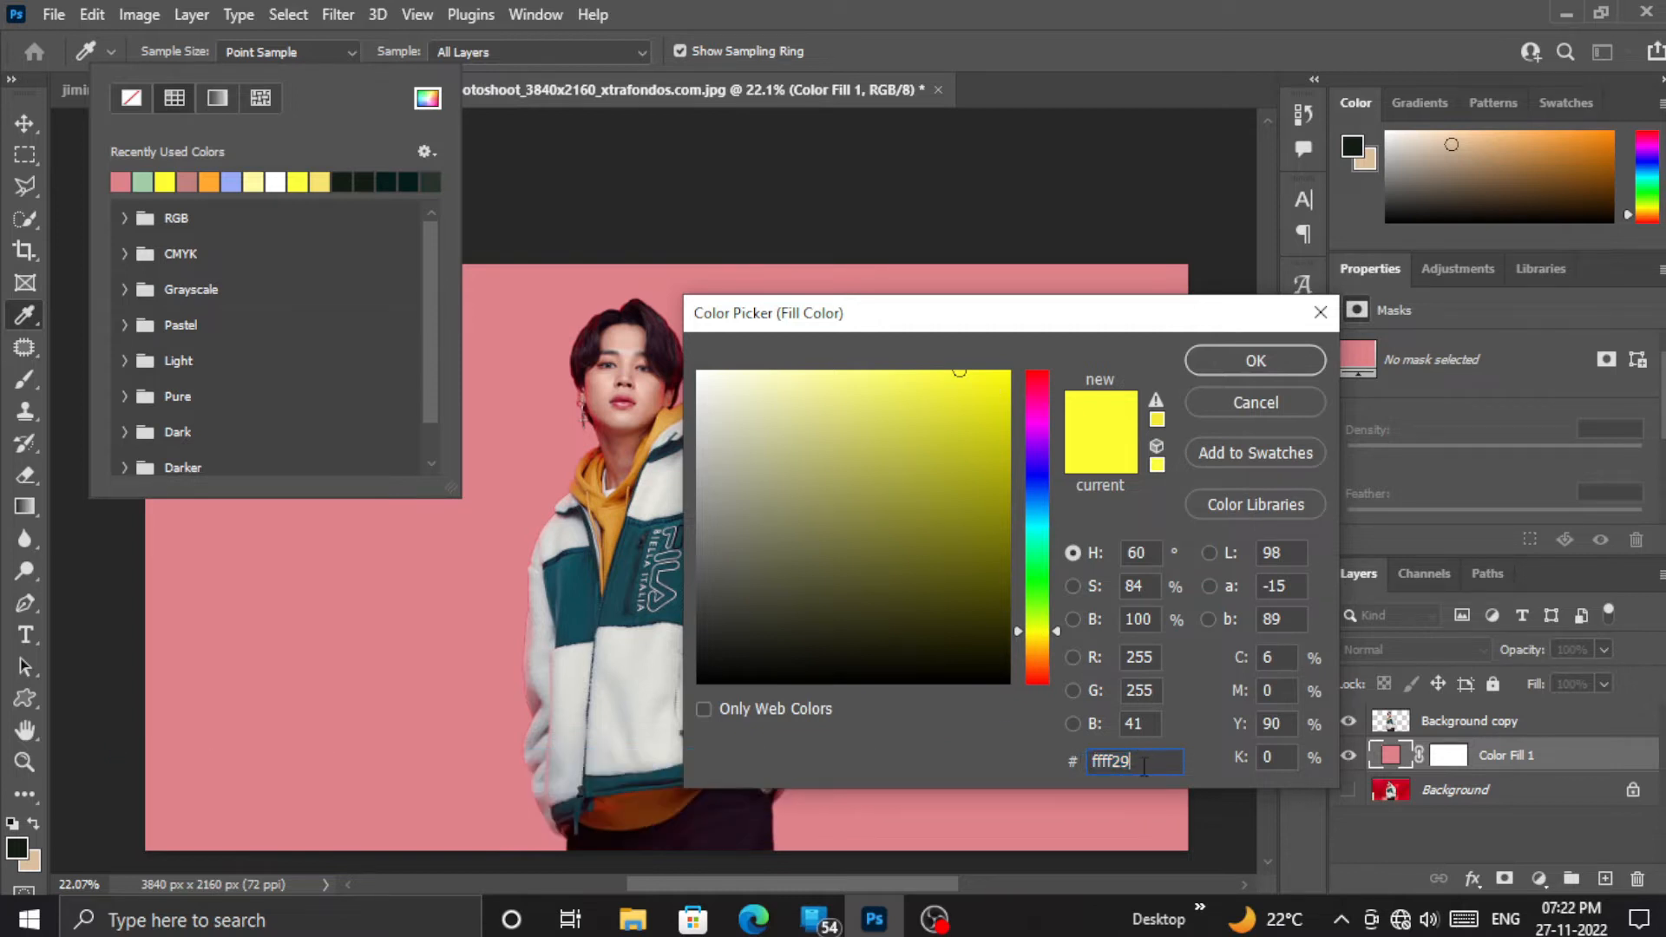
{"action": "left_click", "coordinate": [1246, 366]}
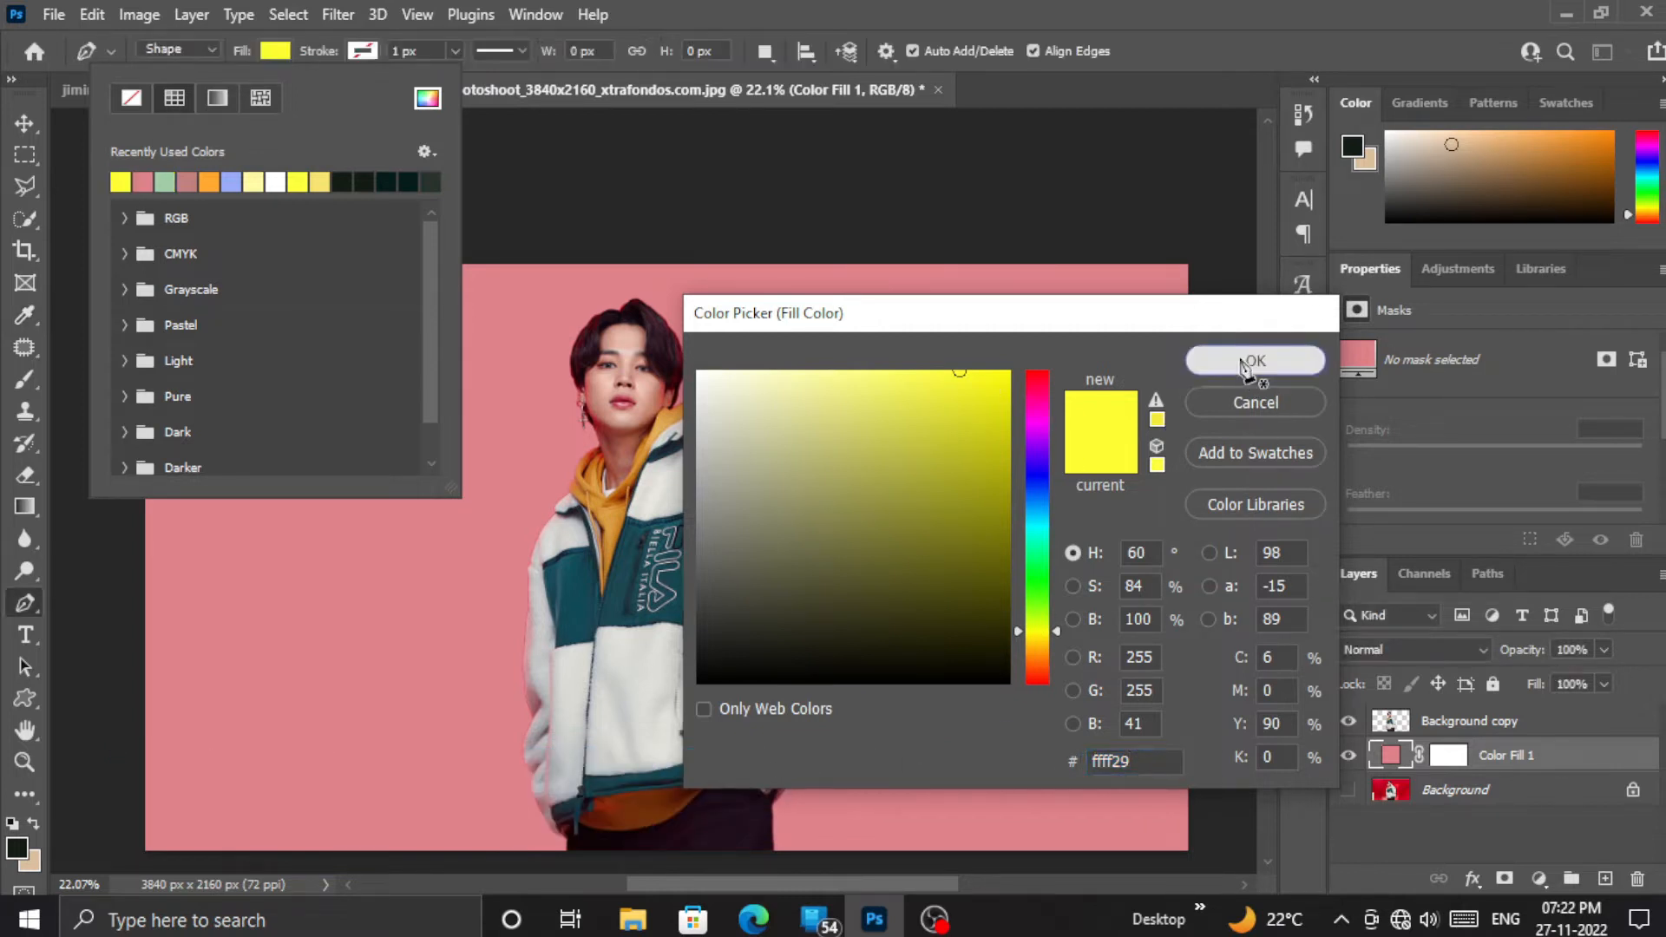
{"action": "left_click", "coordinate": [1152, 85]}
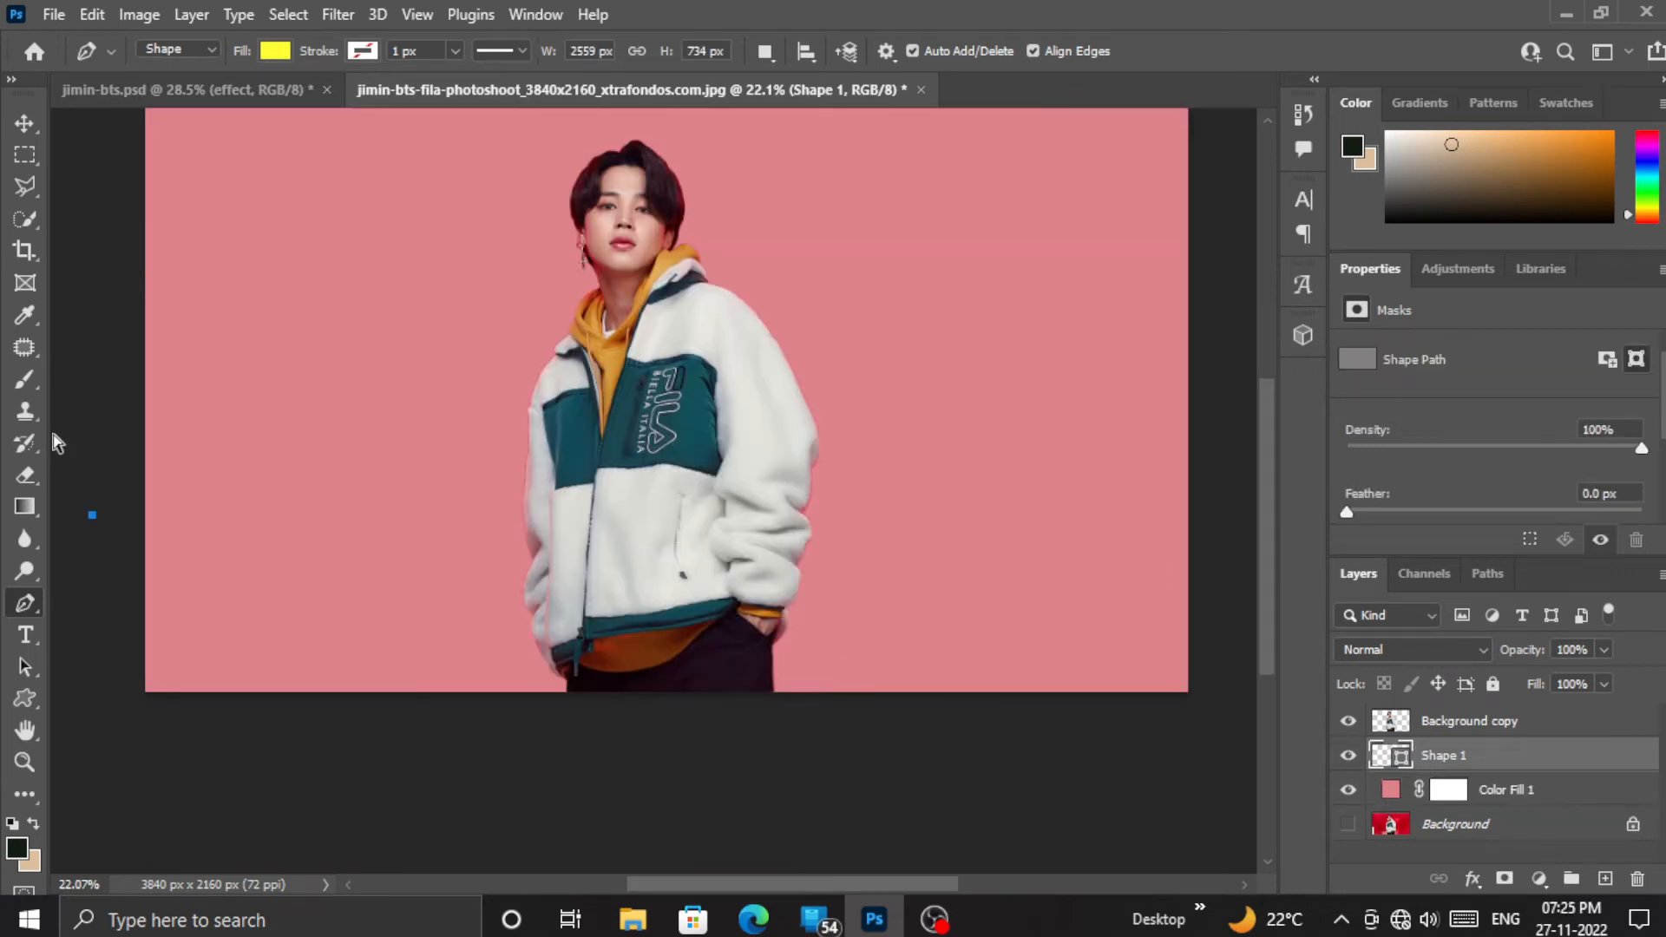
Step: Draw a closed wavy yellow shape about 3815 by 2024 px behind the subject, extending past the canvas's left and bottom edges
{"action": "left_click", "coordinate": [92, 514]}
{"action": "left_click_drag", "start_coordinate": [404, 385], "coordinate": [436, 454]}
{"action": "left_click_drag", "start_coordinate": [683, 387], "coordinate": [690, 390]}
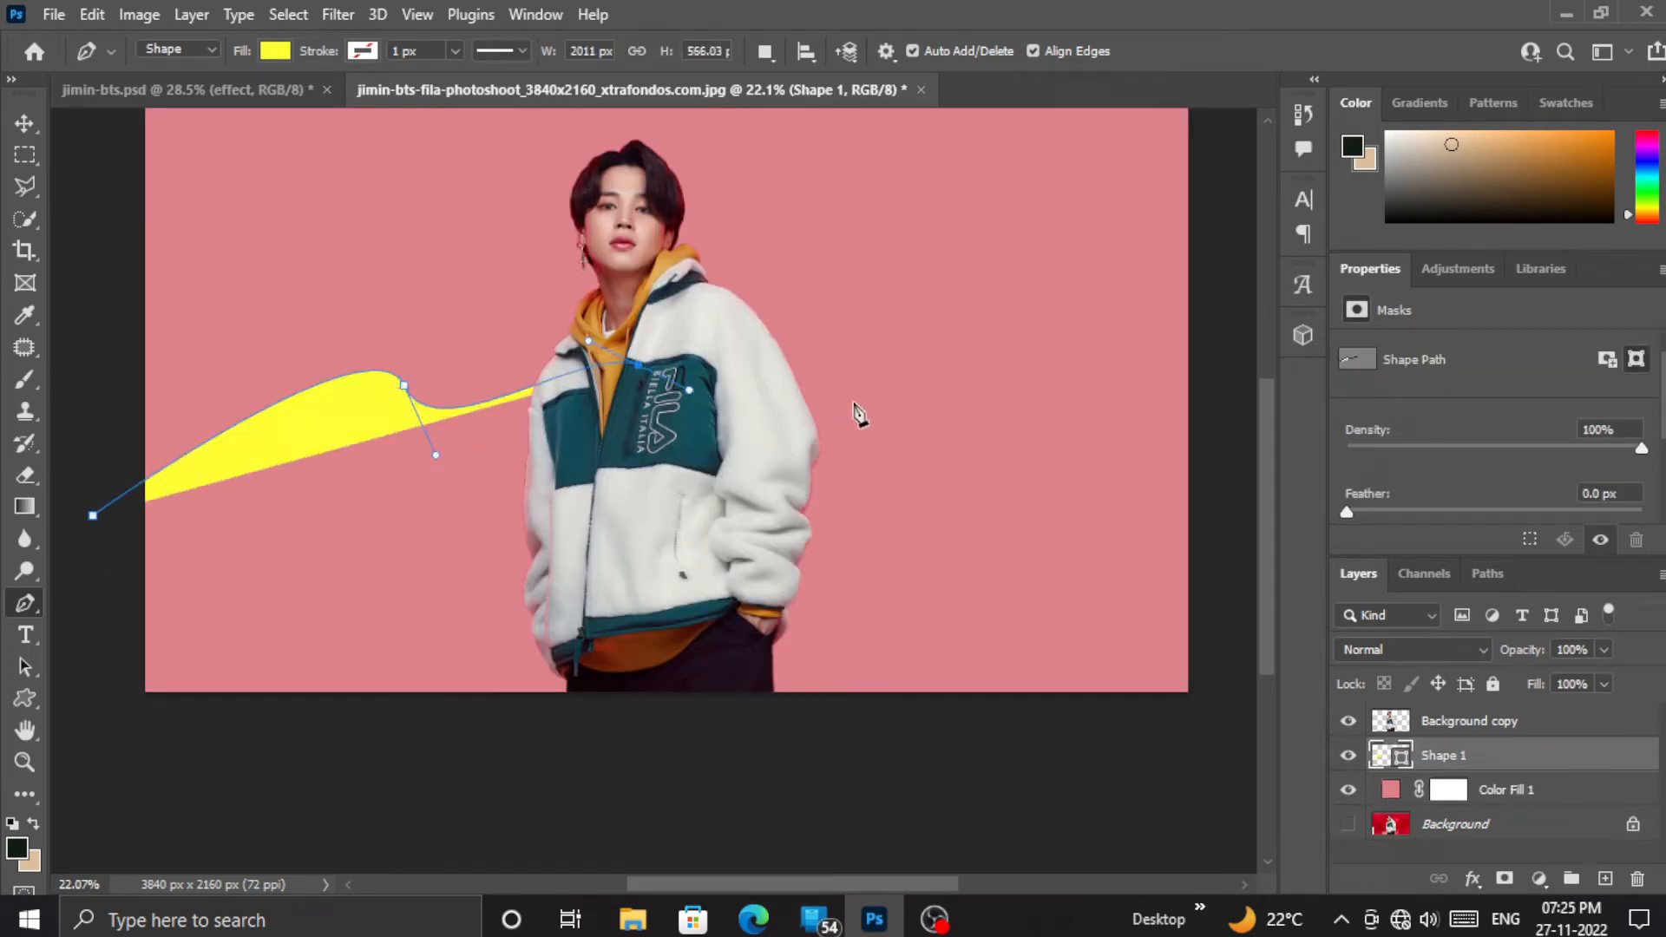
{"action": "left_click", "coordinate": [790, 359]}
{"action": "left_click_drag", "start_coordinate": [1117, 318], "coordinate": [1137, 393]}
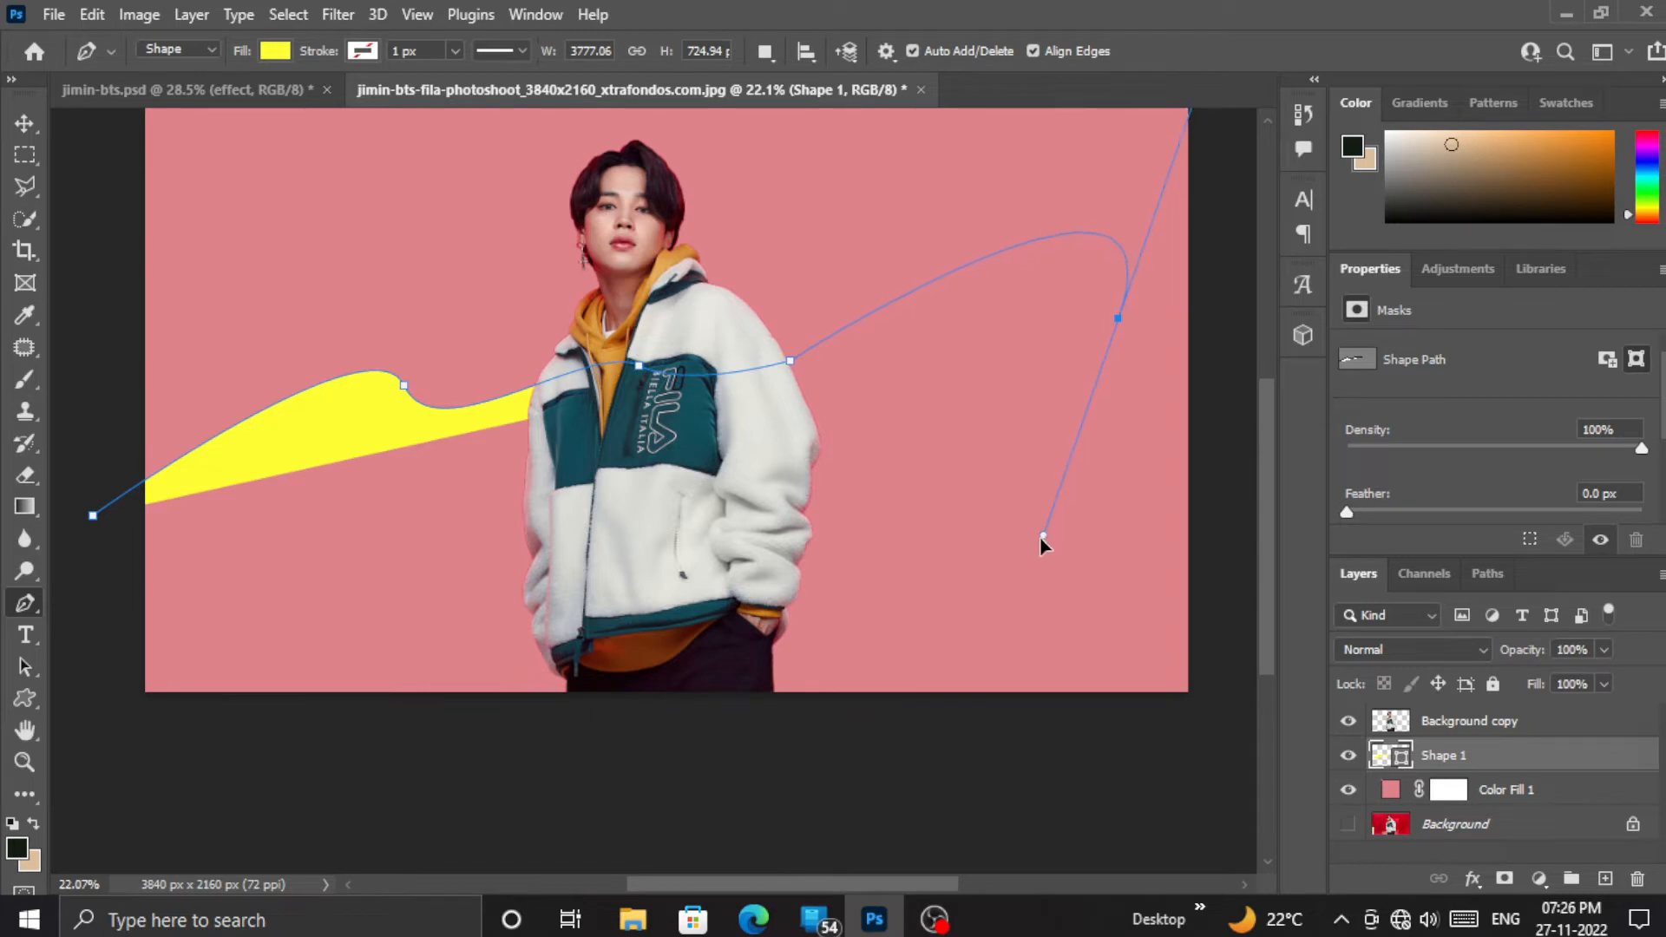
{"action": "left_click_drag", "start_coordinate": [1039, 539], "coordinate": [967, 727]}
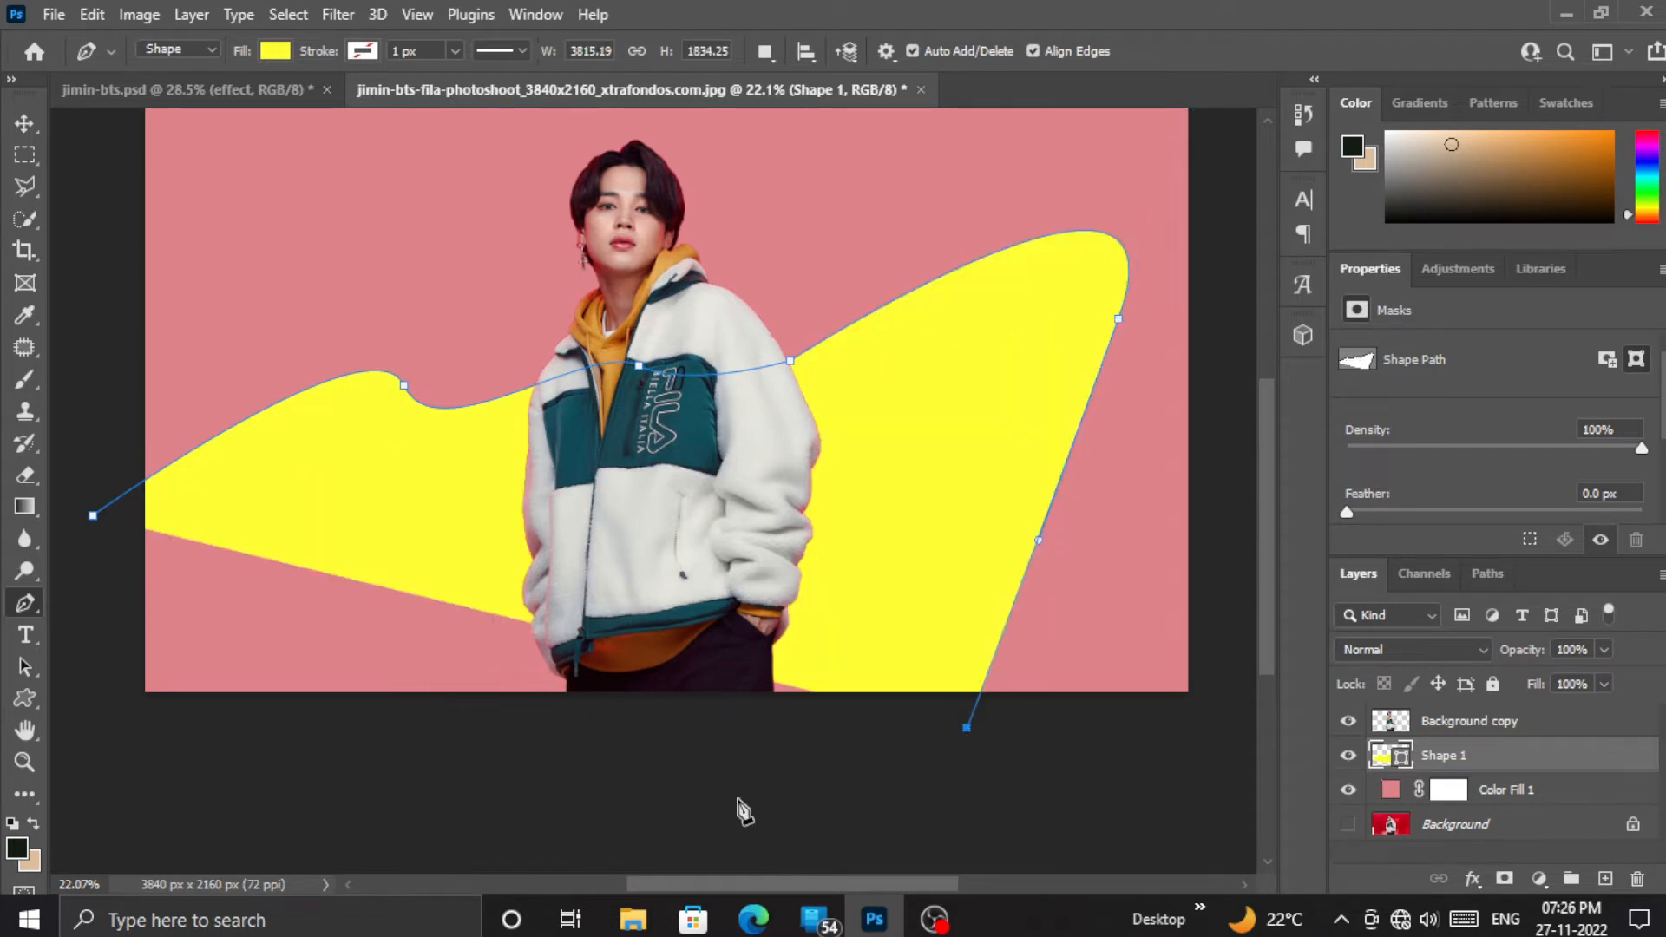
{"action": "left_click", "coordinate": [99, 780]}
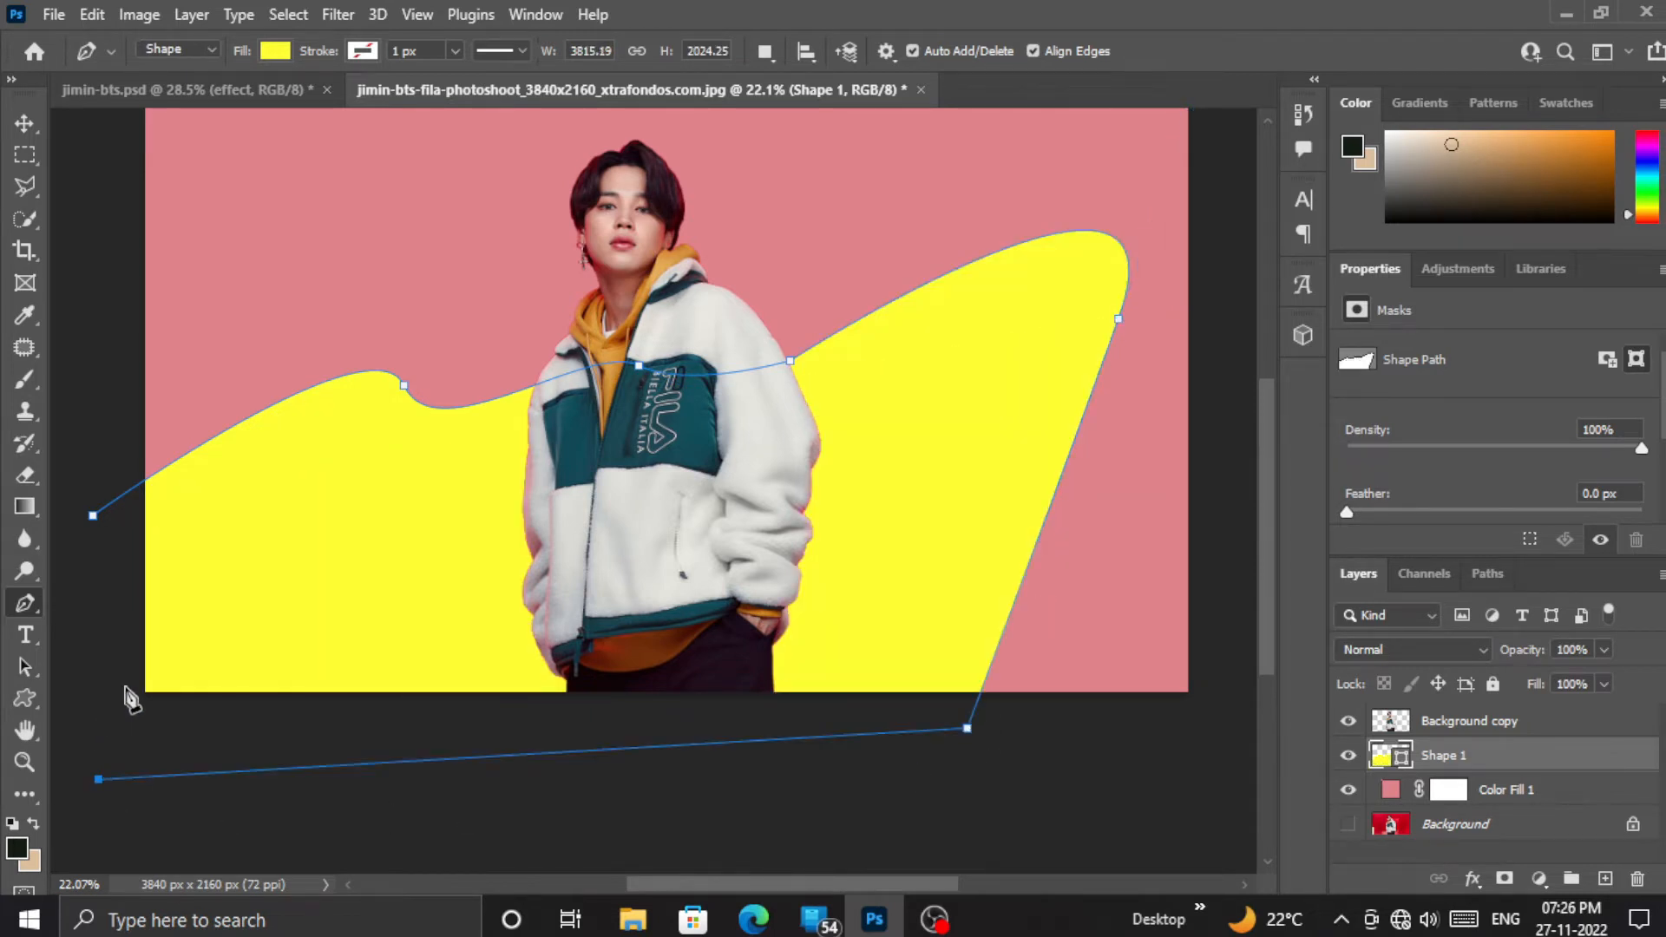
{"action": "left_click", "coordinate": [93, 518]}
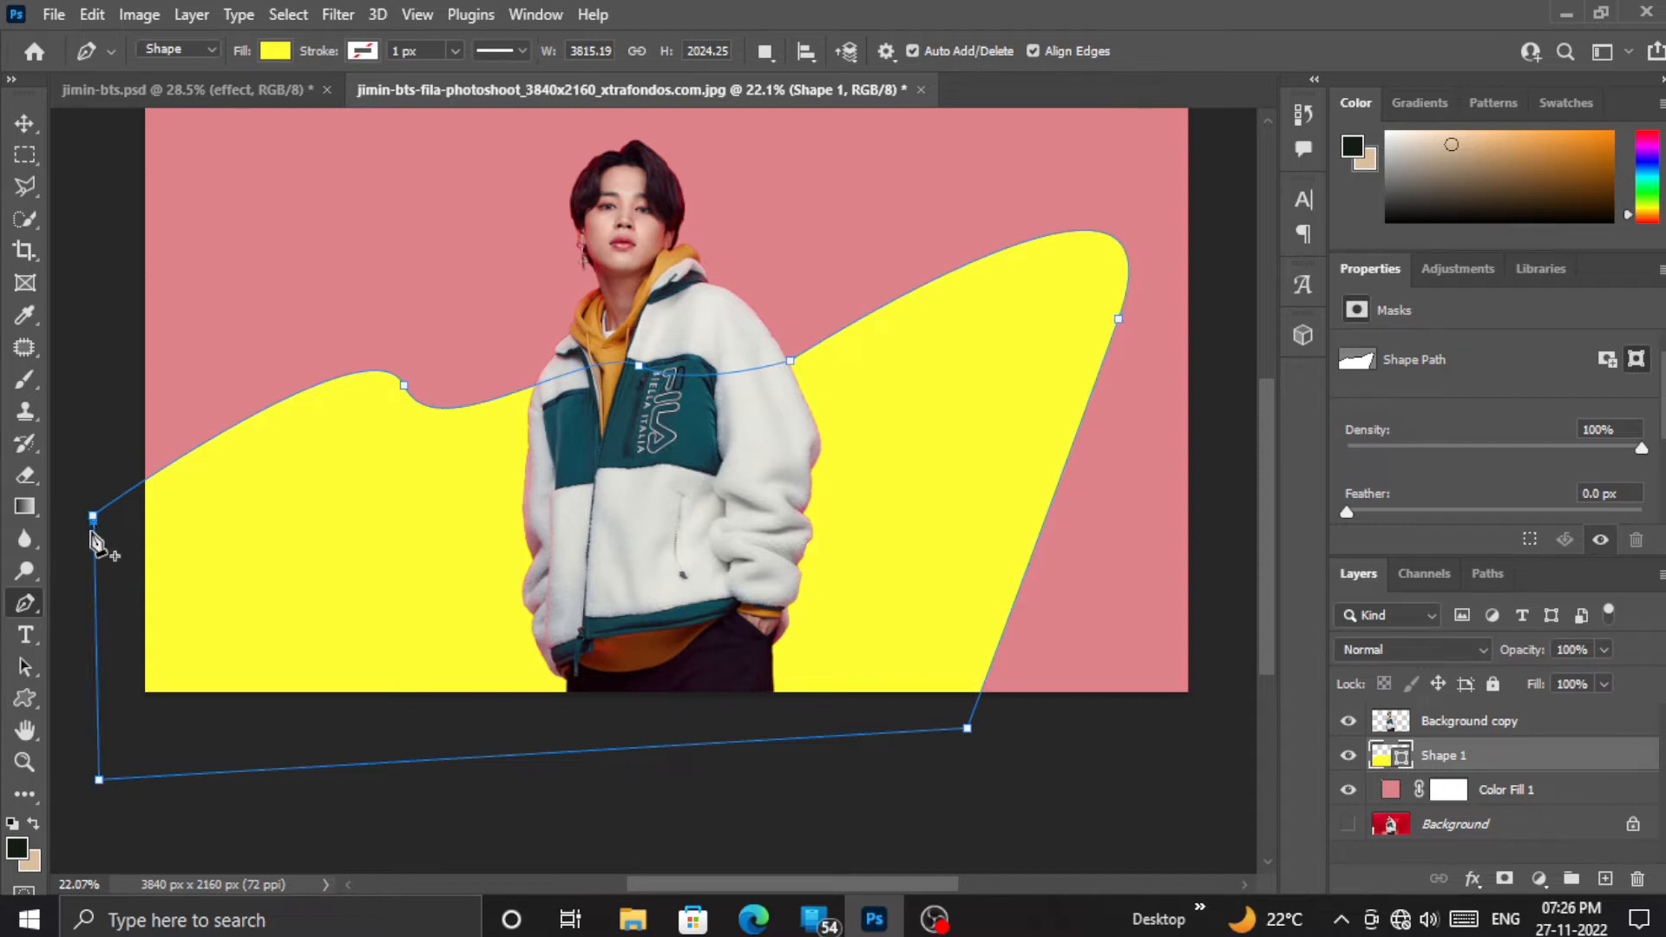
Step: Convert the cut-out subject, yellow shape and pink fill layers together into one smart object and check its visibility
{"action": "left_click", "coordinate": [1529, 729]}
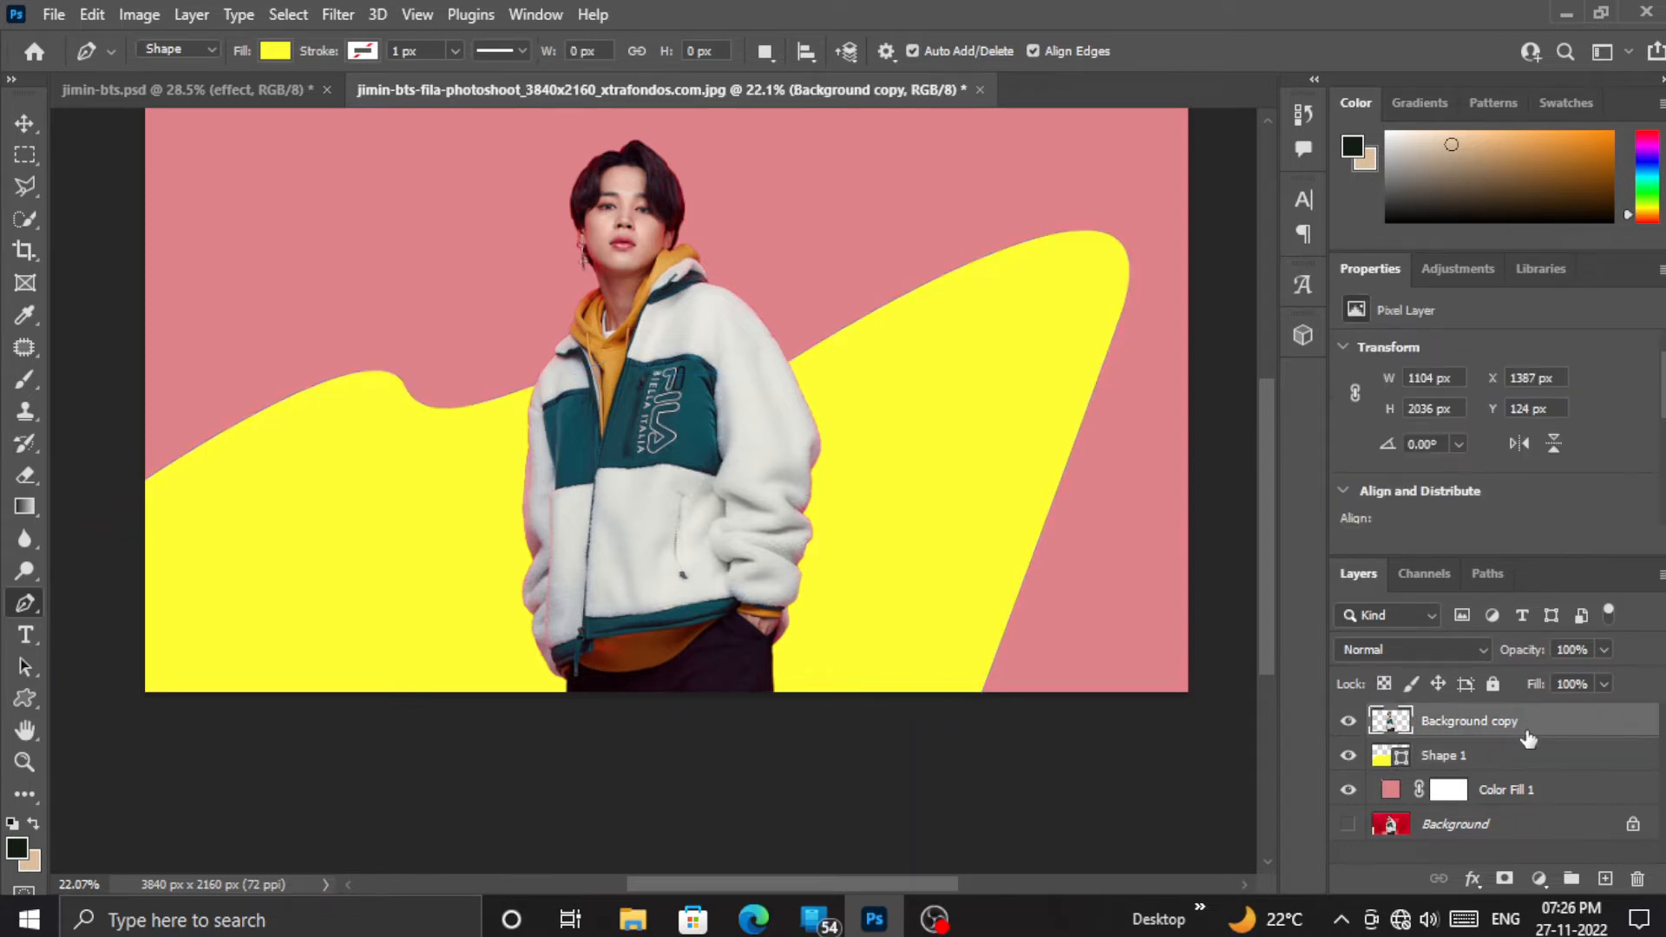
{"action": "left_click", "coordinate": [1534, 792], "text": "shift"}
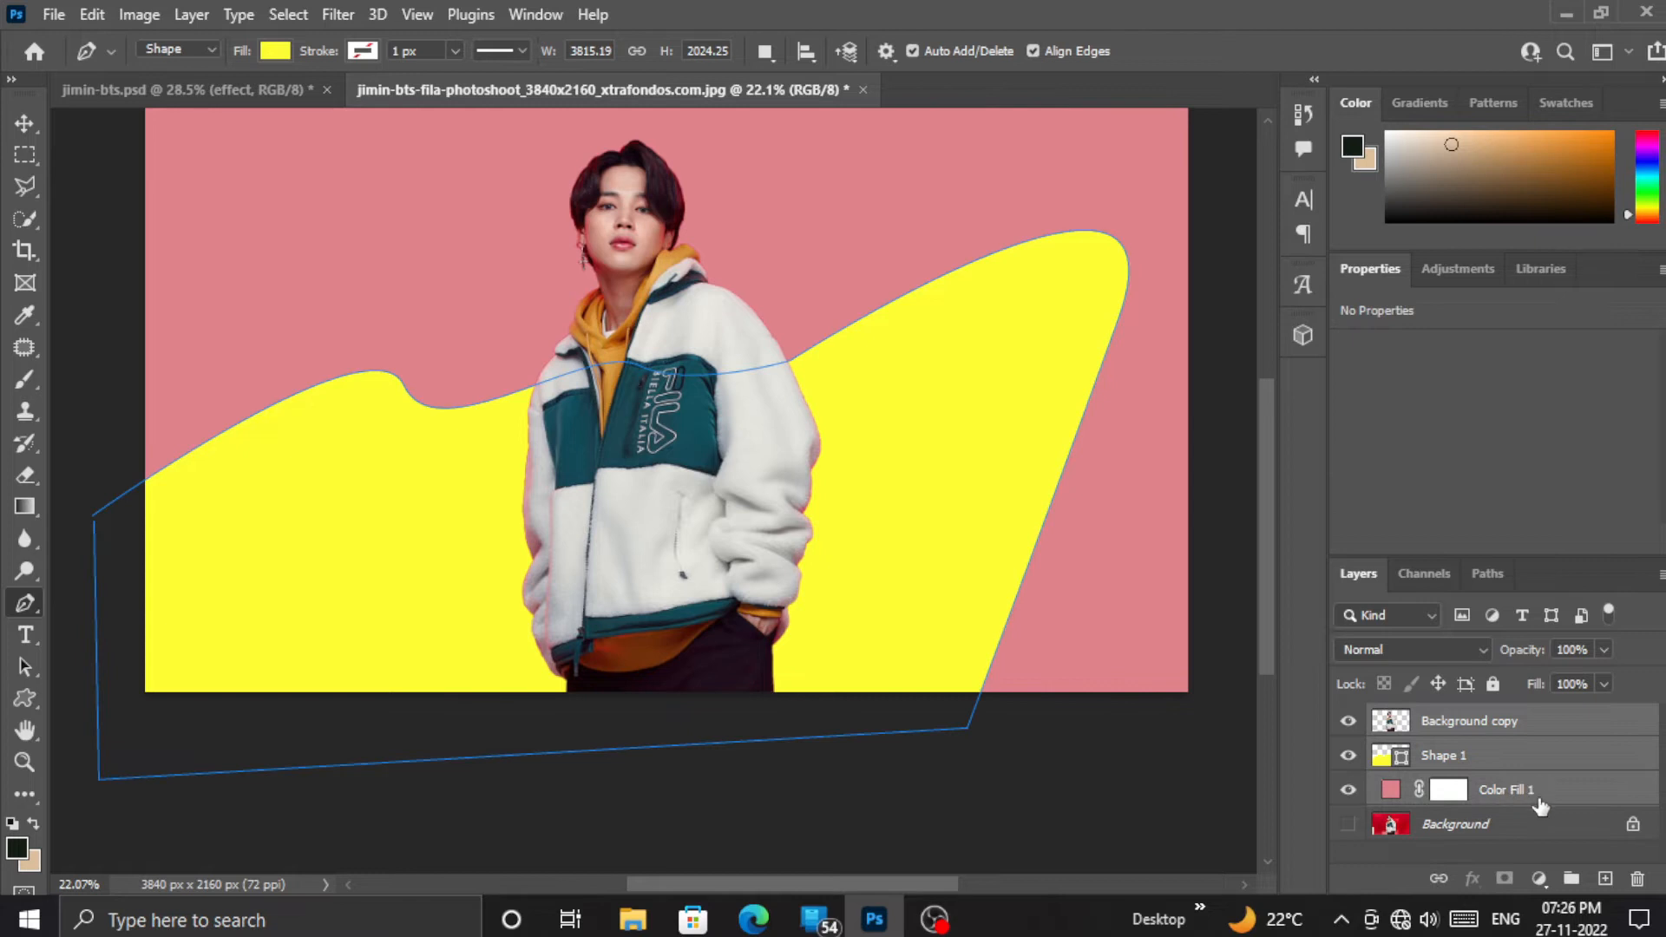
{"action": "right_click", "coordinate": [1541, 805]}
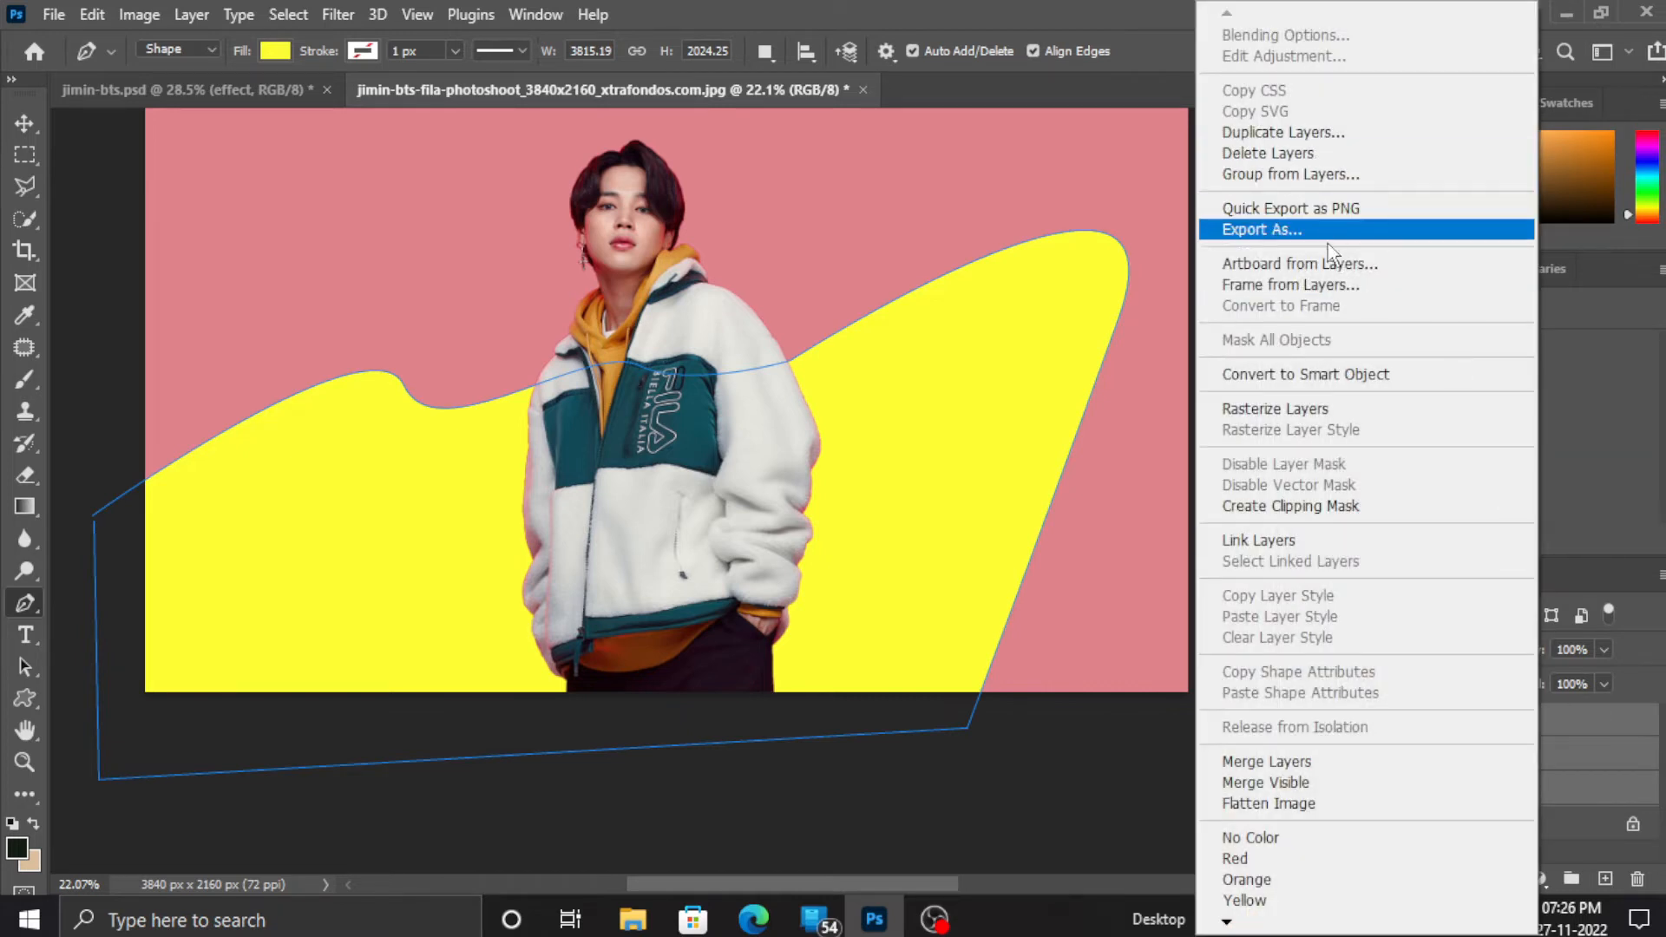
{"action": "left_click", "coordinate": [1339, 371]}
{"action": "left_click", "coordinate": [1348, 722]}
{"action": "left_click", "coordinate": [1347, 755]}
{"action": "left_click", "coordinate": [1348, 719]}
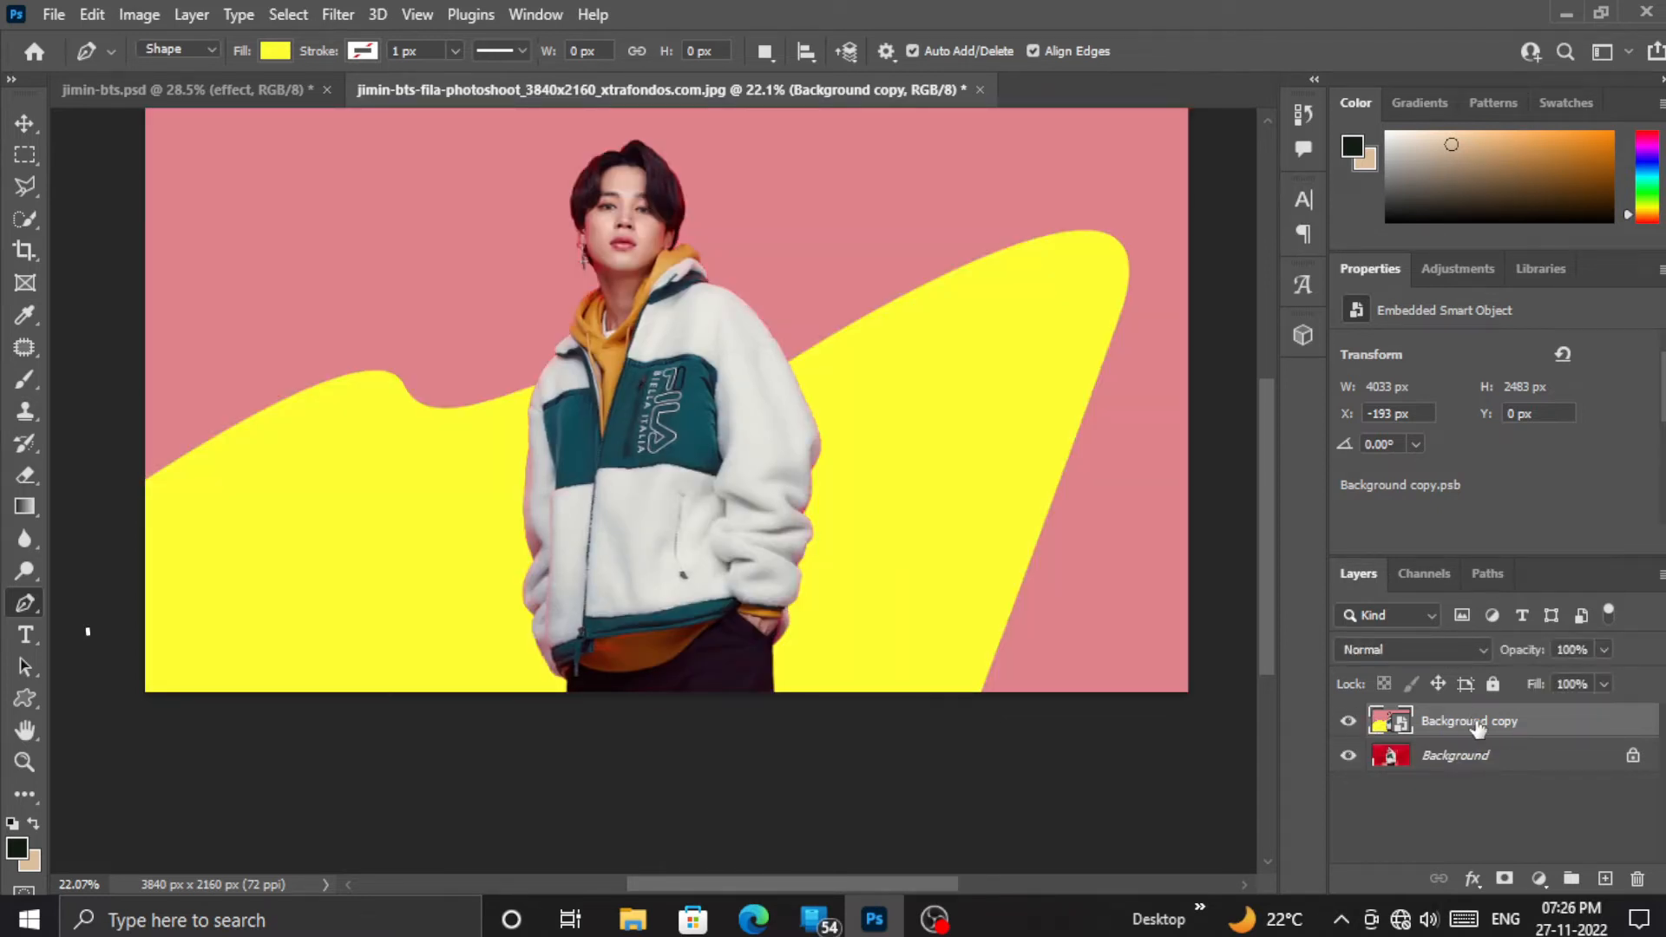
Step: Duplicate the smart object twice and hide both duplicates
{"action": "key", "text": "ctrl+j"}
{"action": "key", "text": "ctrl+j"}
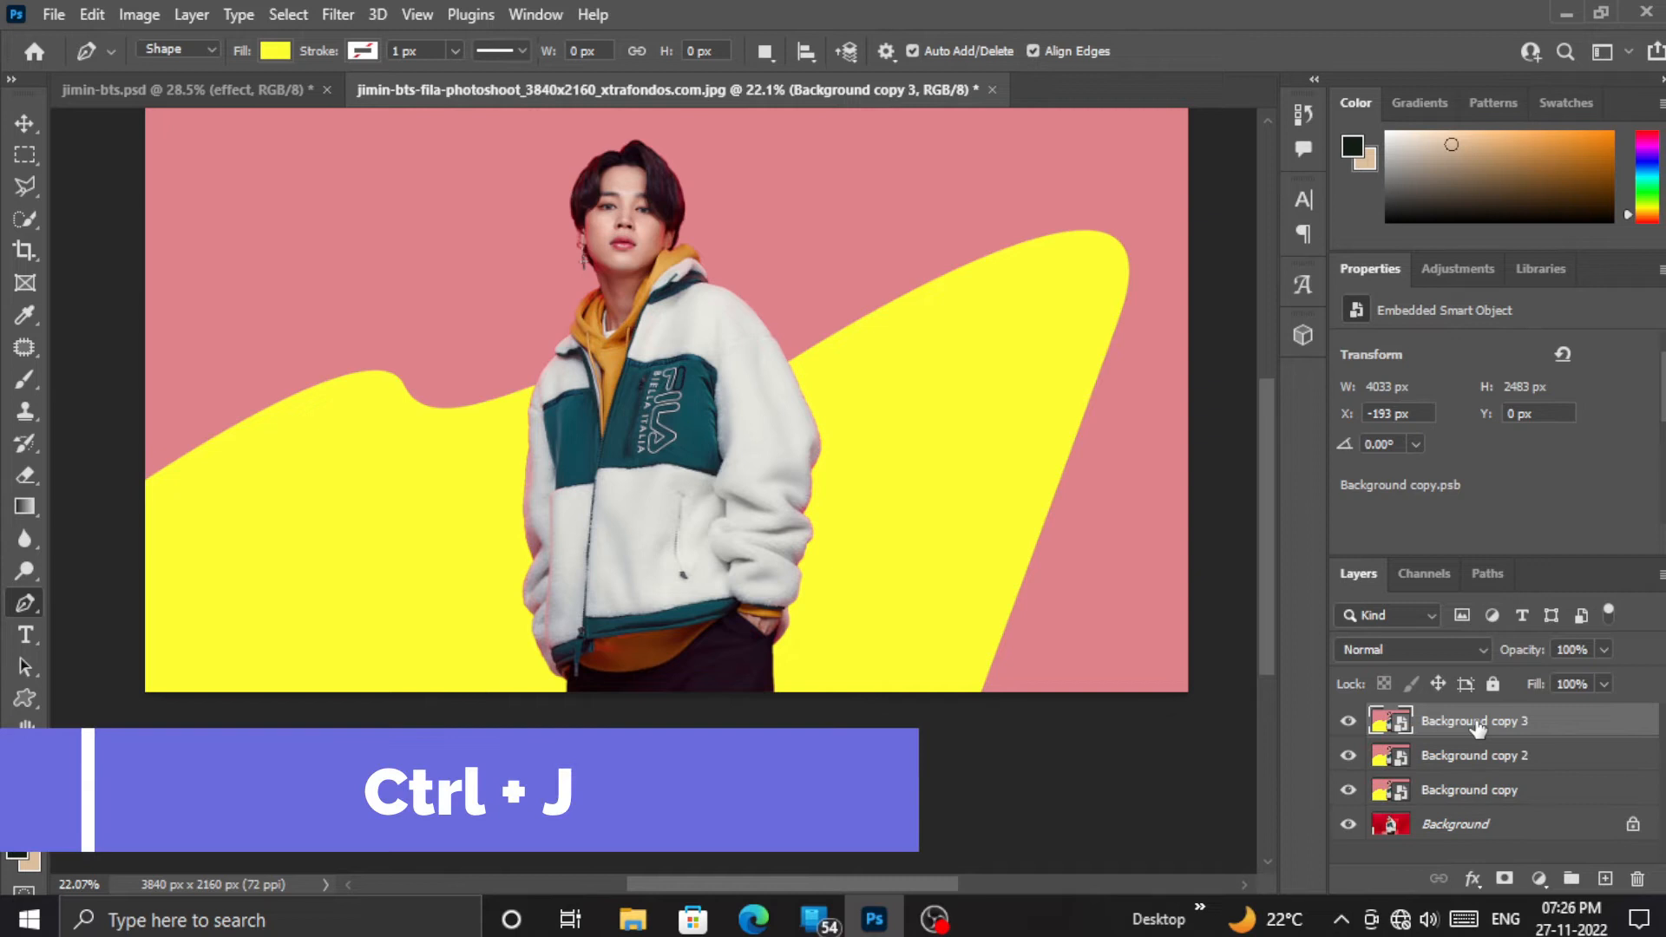
{"action": "left_click", "coordinate": [1348, 722]}
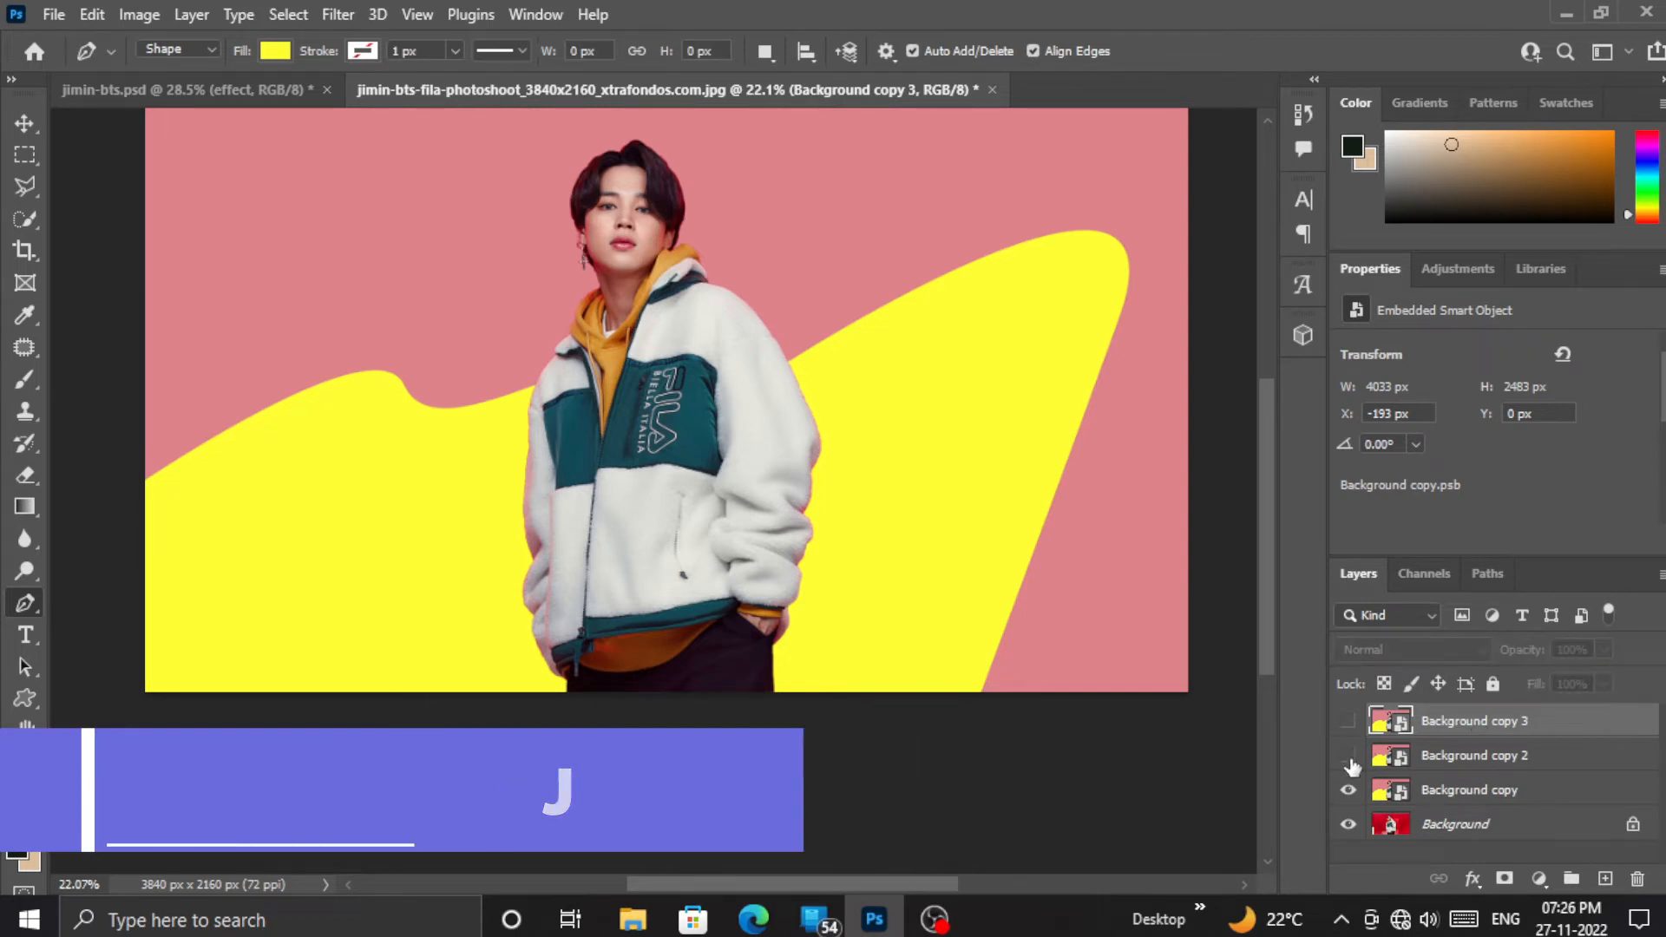
{"action": "left_click", "coordinate": [1348, 755]}
Step: Apply the Poster Edges filter to the lowest smart object with Edge Thickness 0, Edge Intensity 0 and Posterization 2
{"action": "left_click", "coordinate": [1479, 789]}
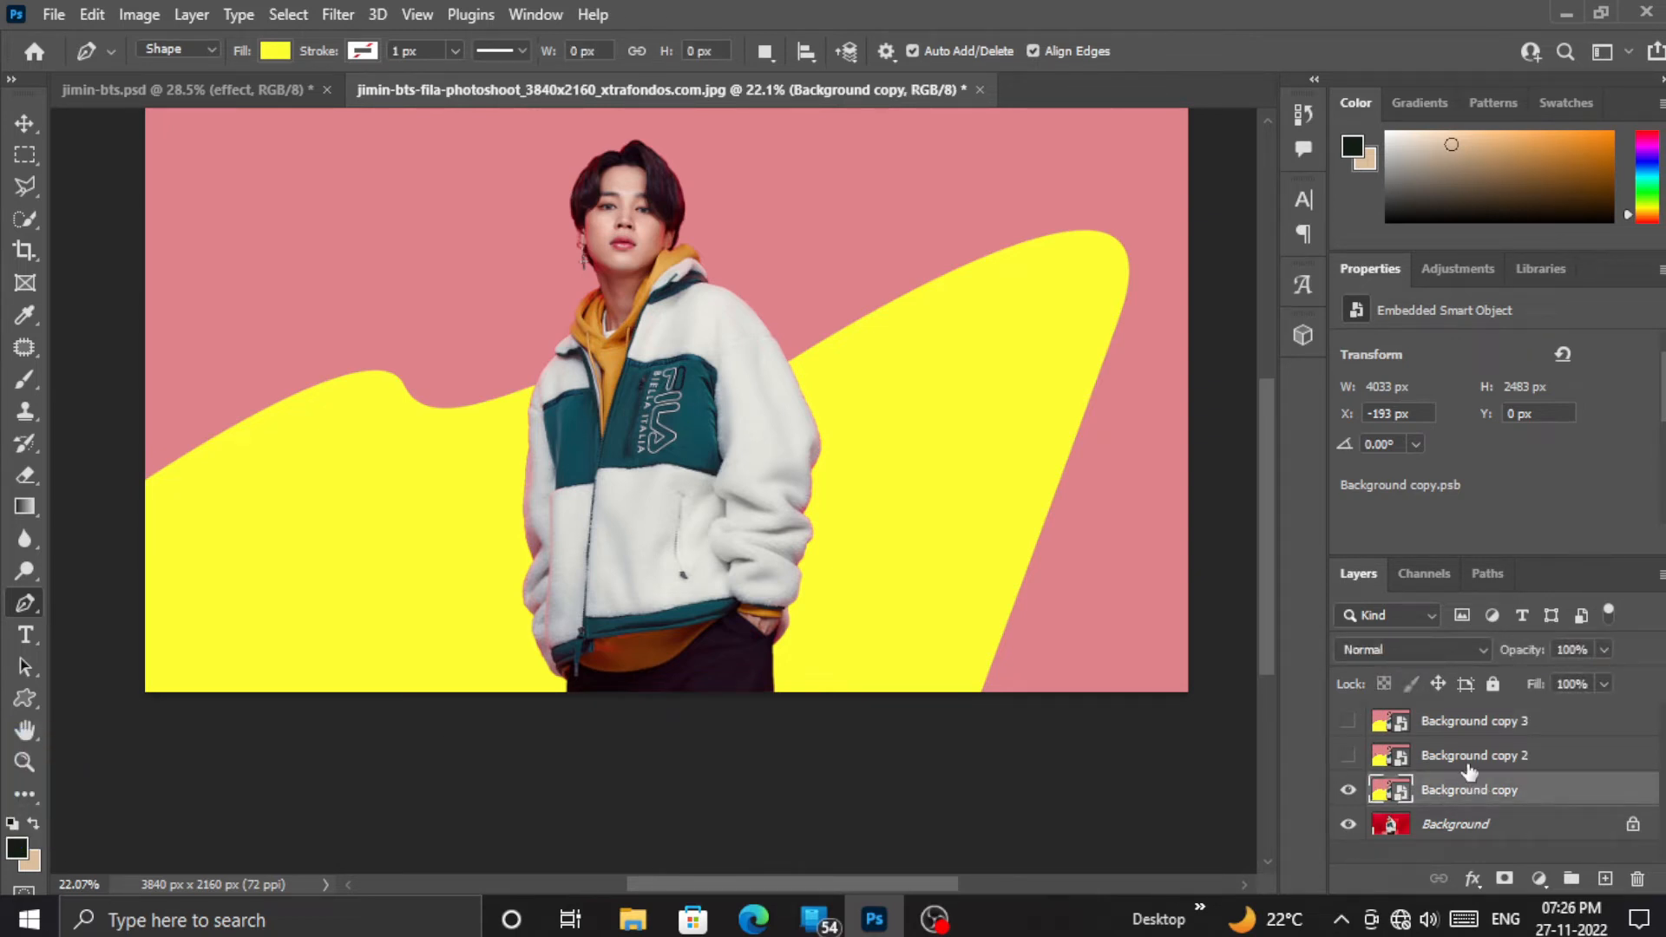
{"action": "left_click", "coordinate": [337, 14]}
{"action": "mouse_move", "coordinate": [375, 14]}
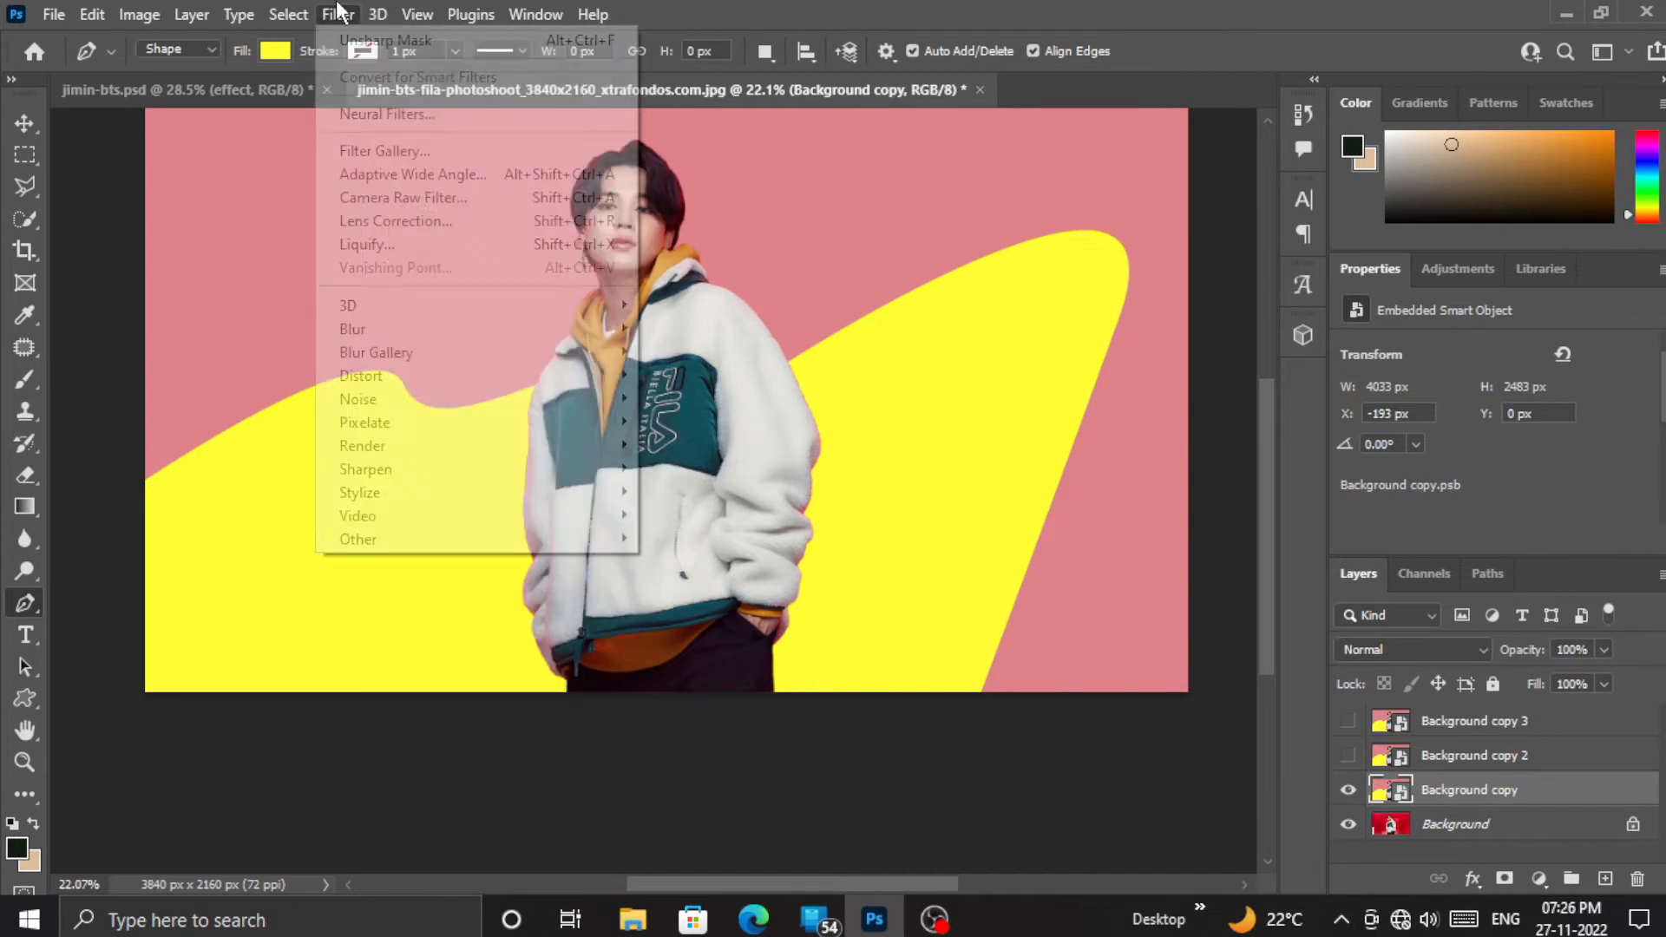
{"action": "left_click", "coordinate": [375, 151]}
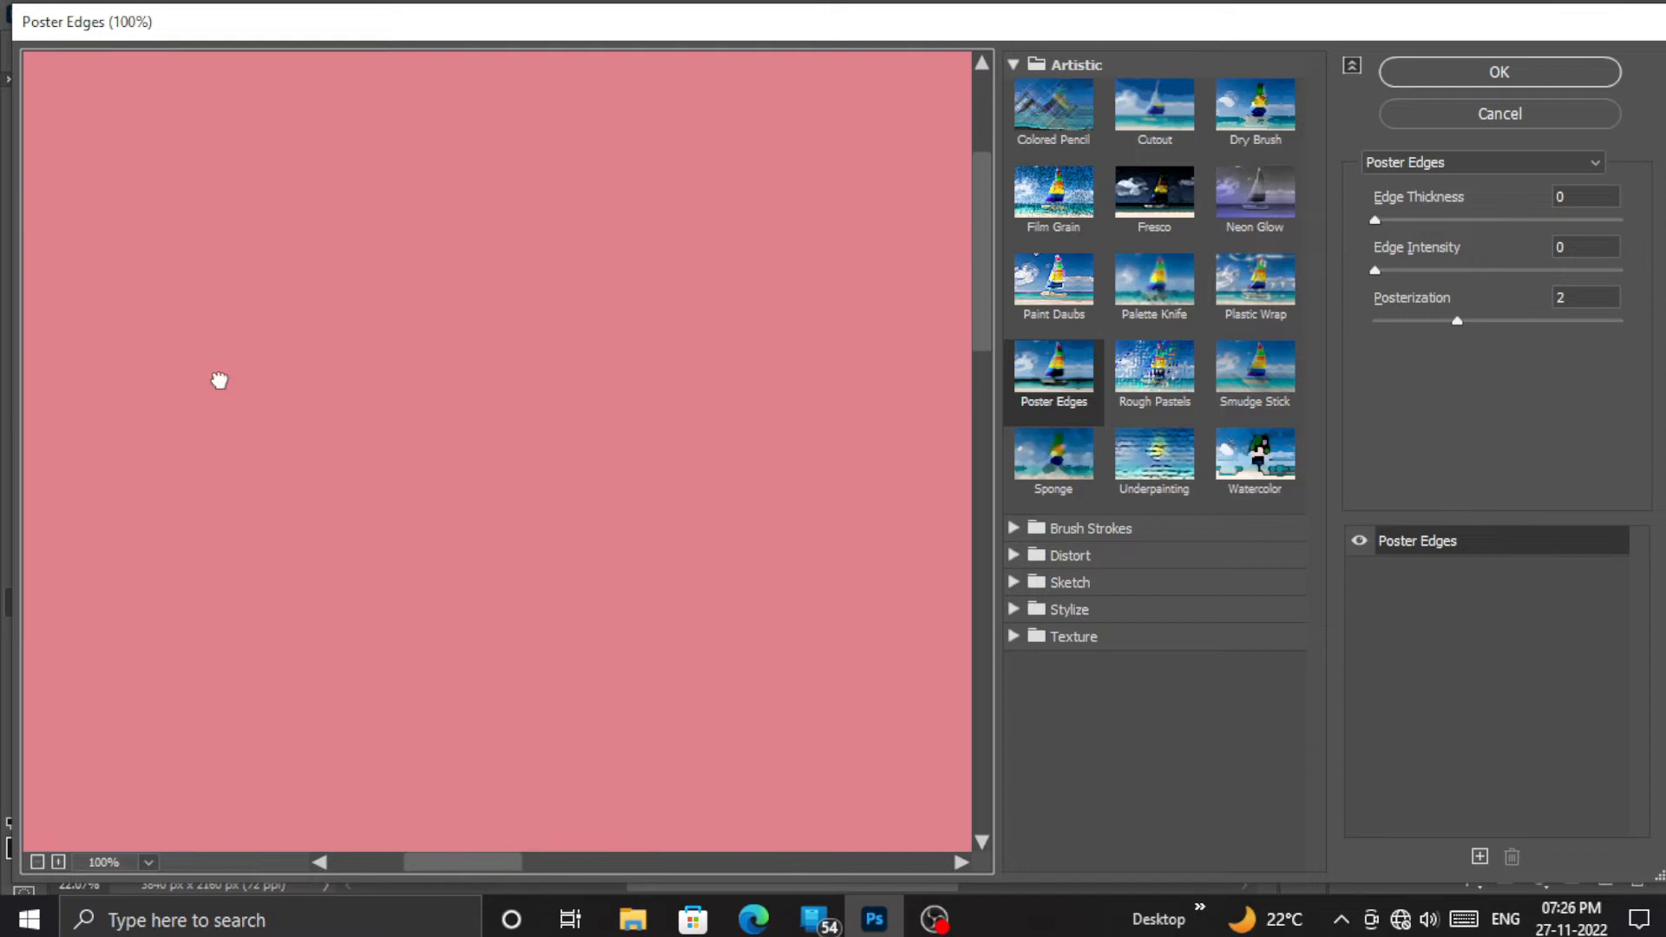
{"action": "left_click_drag", "start_coordinate": [329, 452], "coordinate": [4, 398]}
{"action": "left_click_drag", "start_coordinate": [553, 540], "coordinate": [1, 632]}
{"action": "left_click_drag", "start_coordinate": [540, 328], "coordinate": [434, 443]}
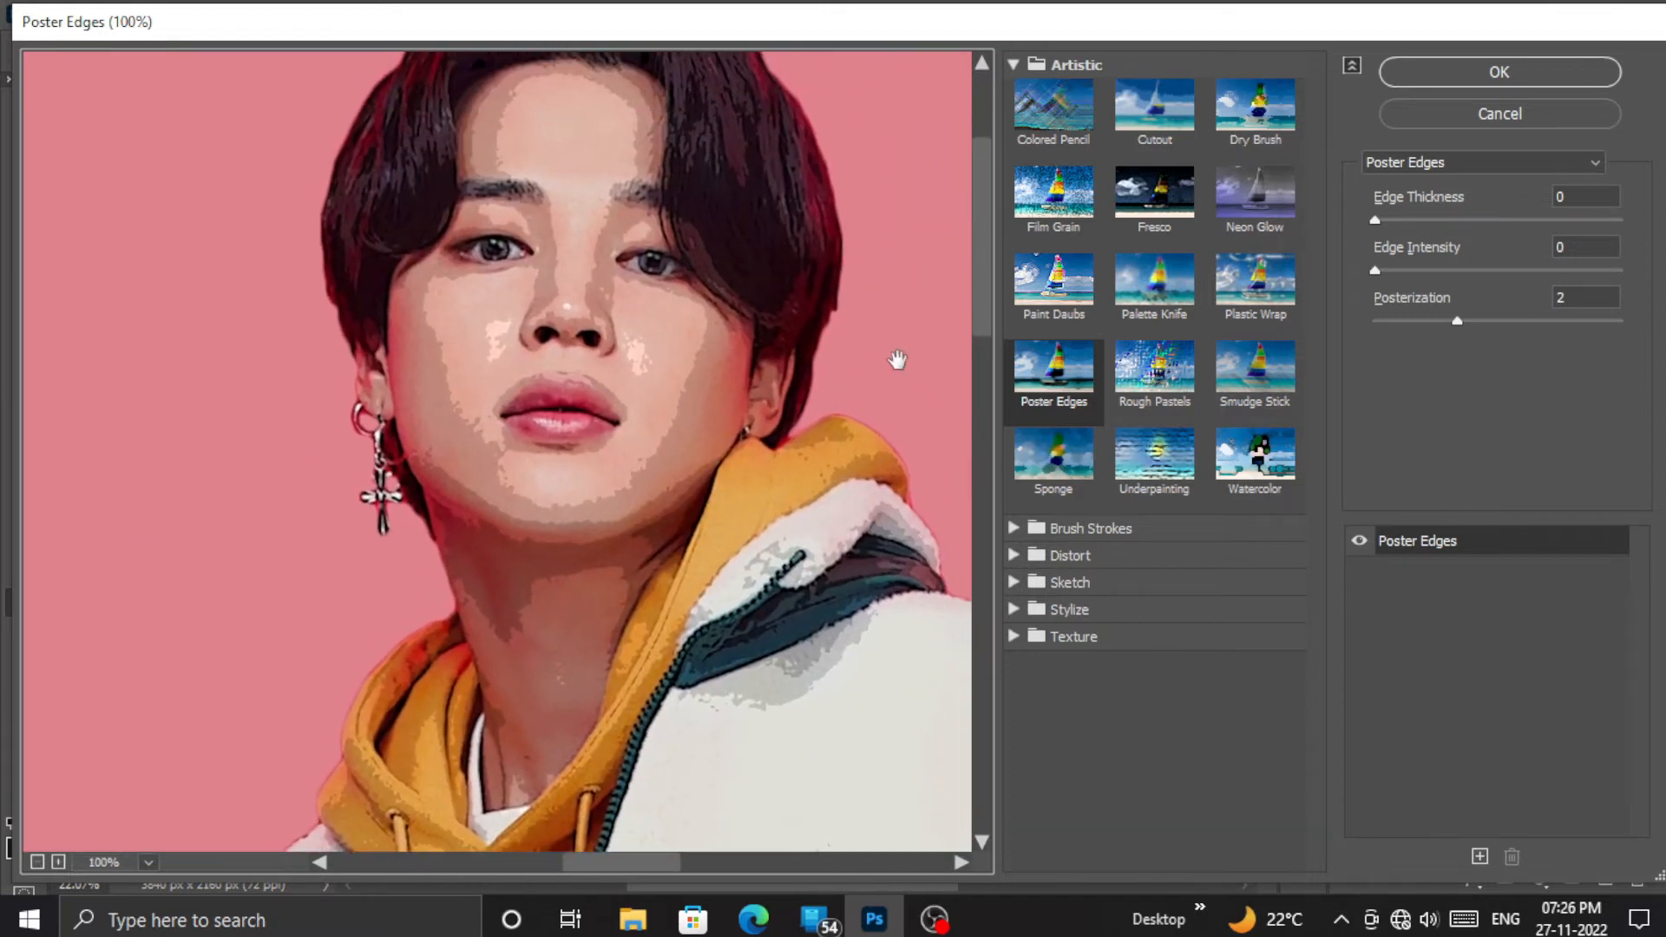
{"action": "left_click", "coordinate": [1076, 392]}
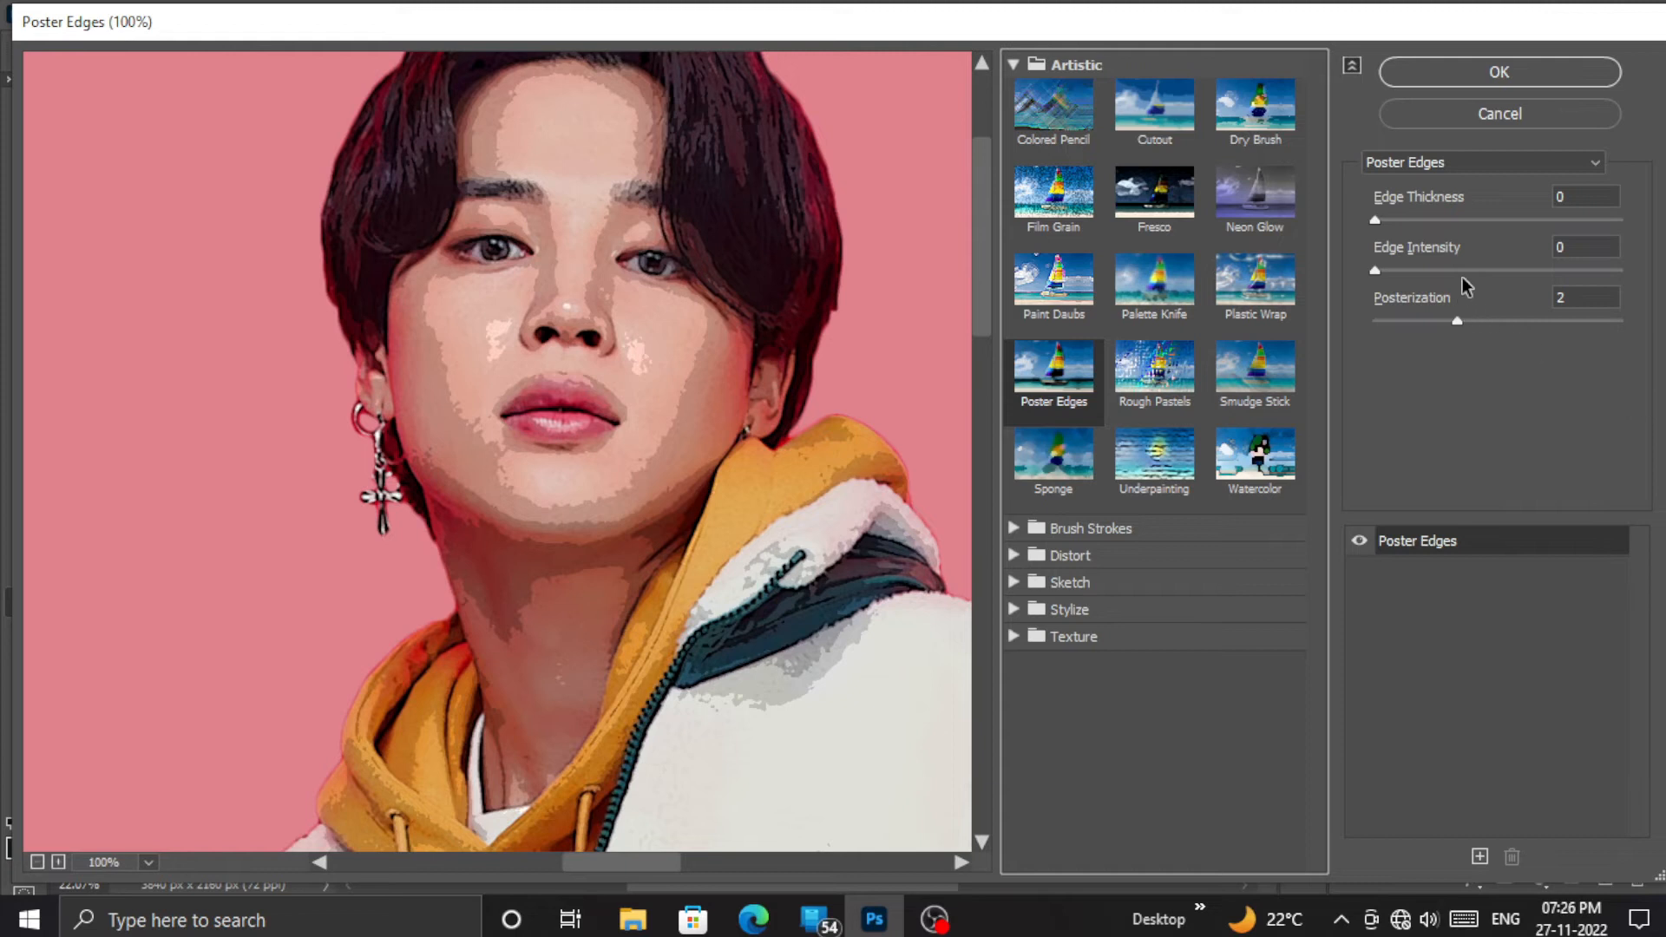
{"action": "left_click", "coordinate": [1458, 322]}
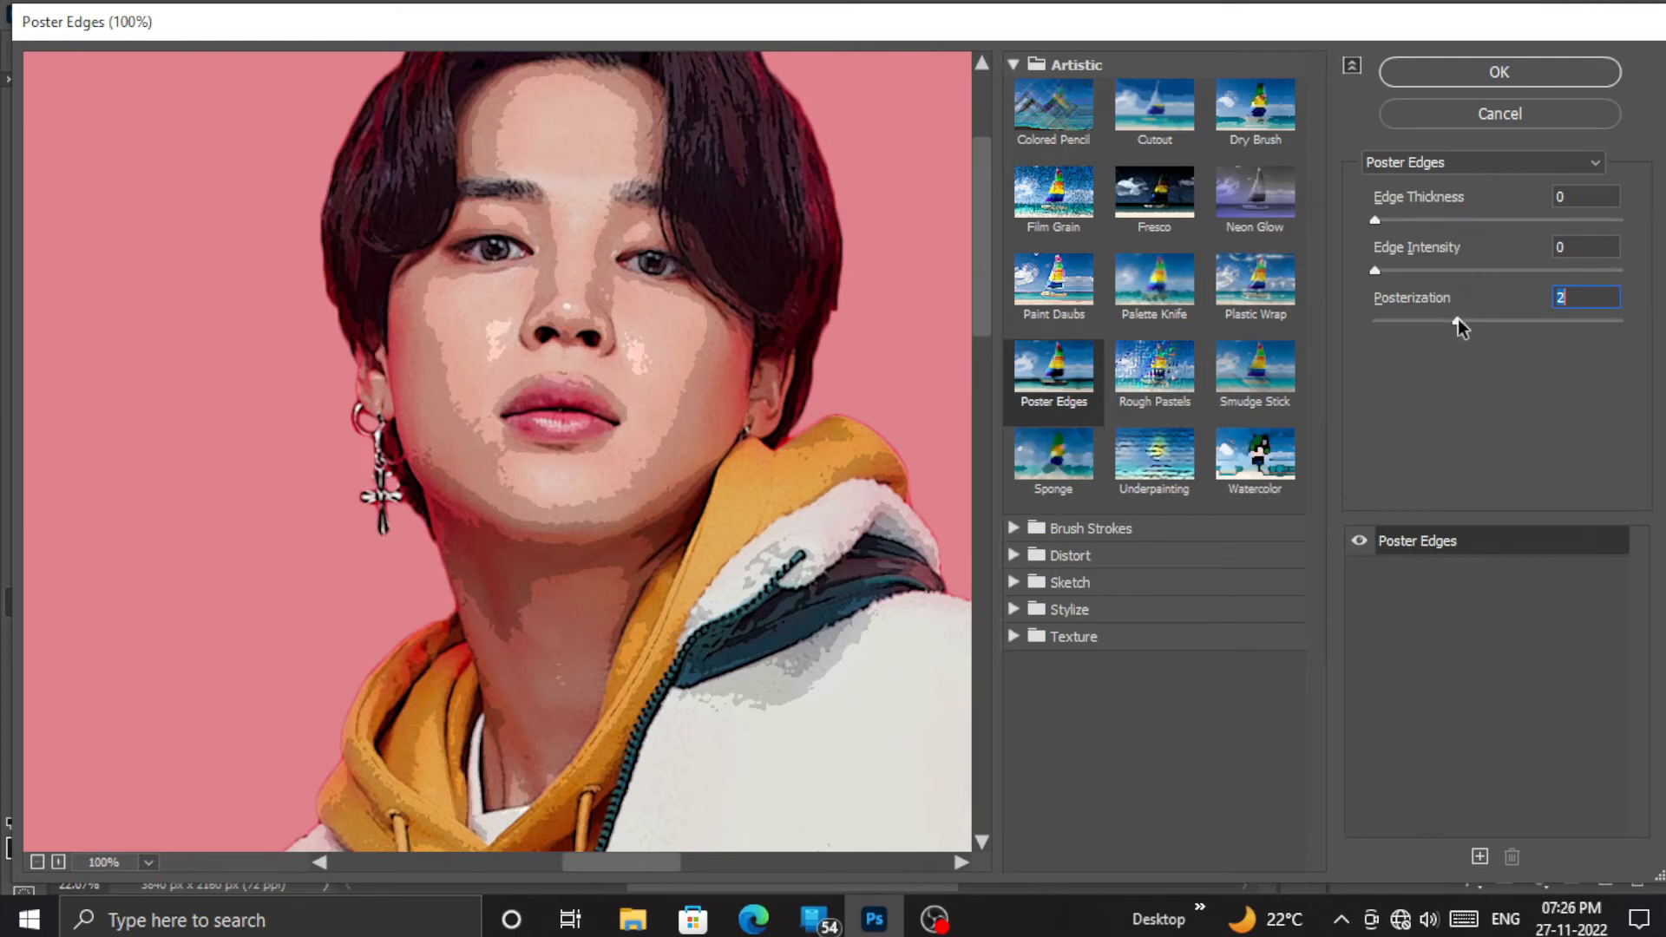
{"action": "left_click", "coordinate": [1585, 193]}
{"action": "left_click", "coordinate": [1574, 248]}
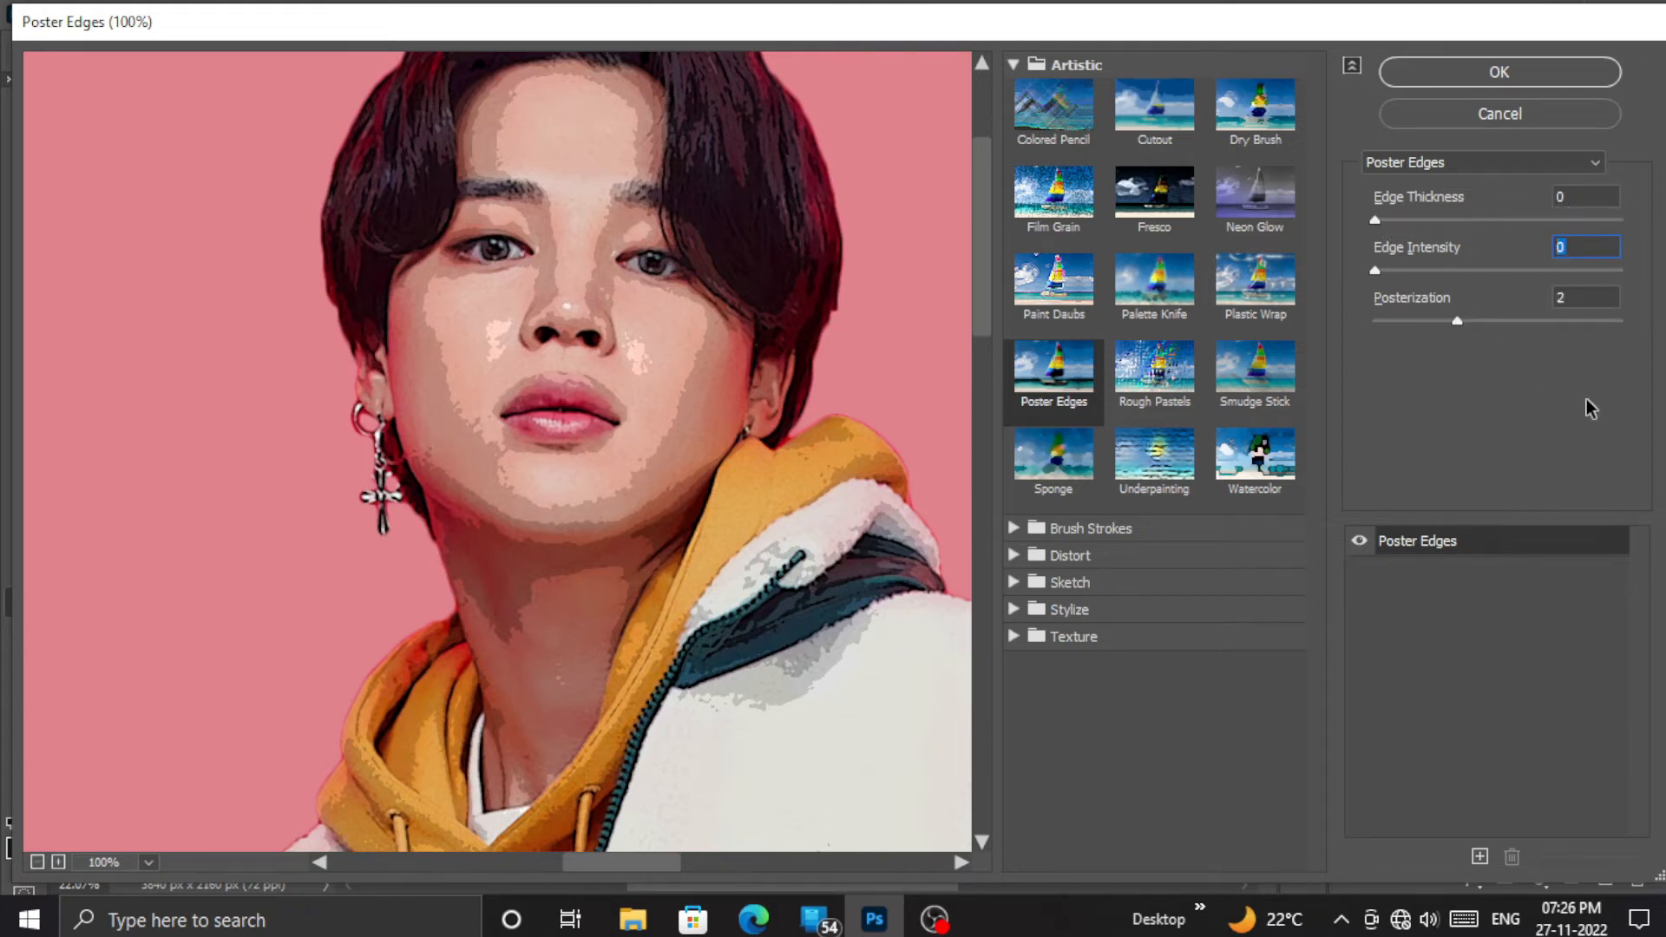
{"action": "left_click", "coordinate": [1475, 77]}
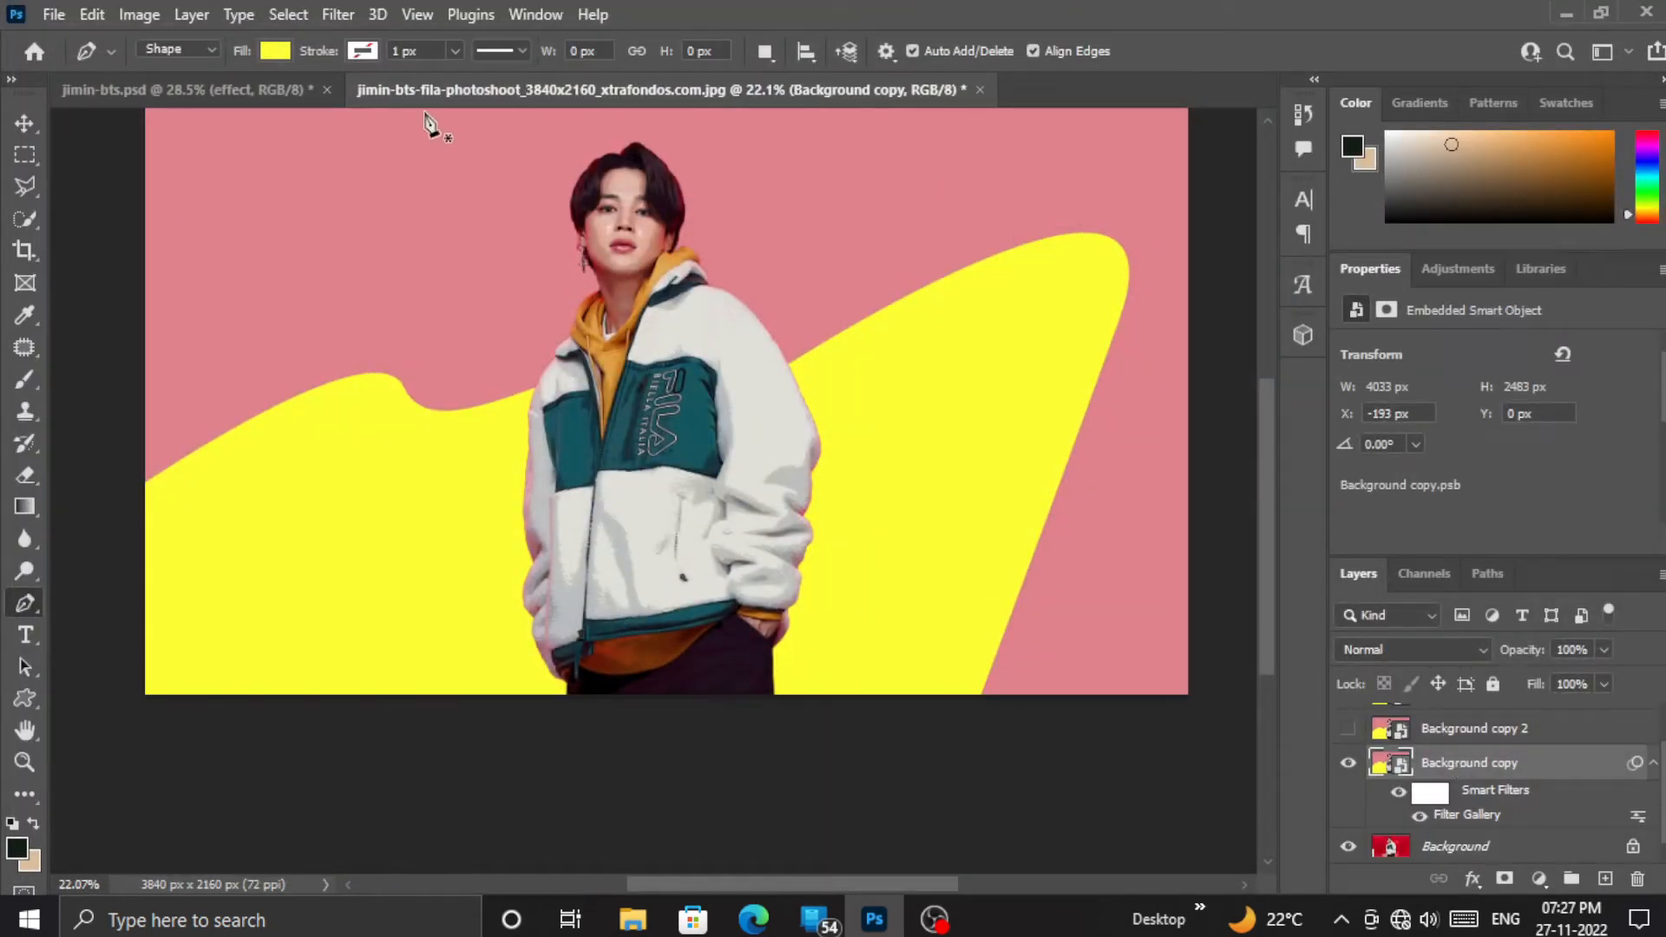
Step: Apply Unsharp Mask to the same smart object with Amount 90%, Radius 5.6 pixels and Threshold 10 levels
{"action": "left_click", "coordinate": [337, 14]}
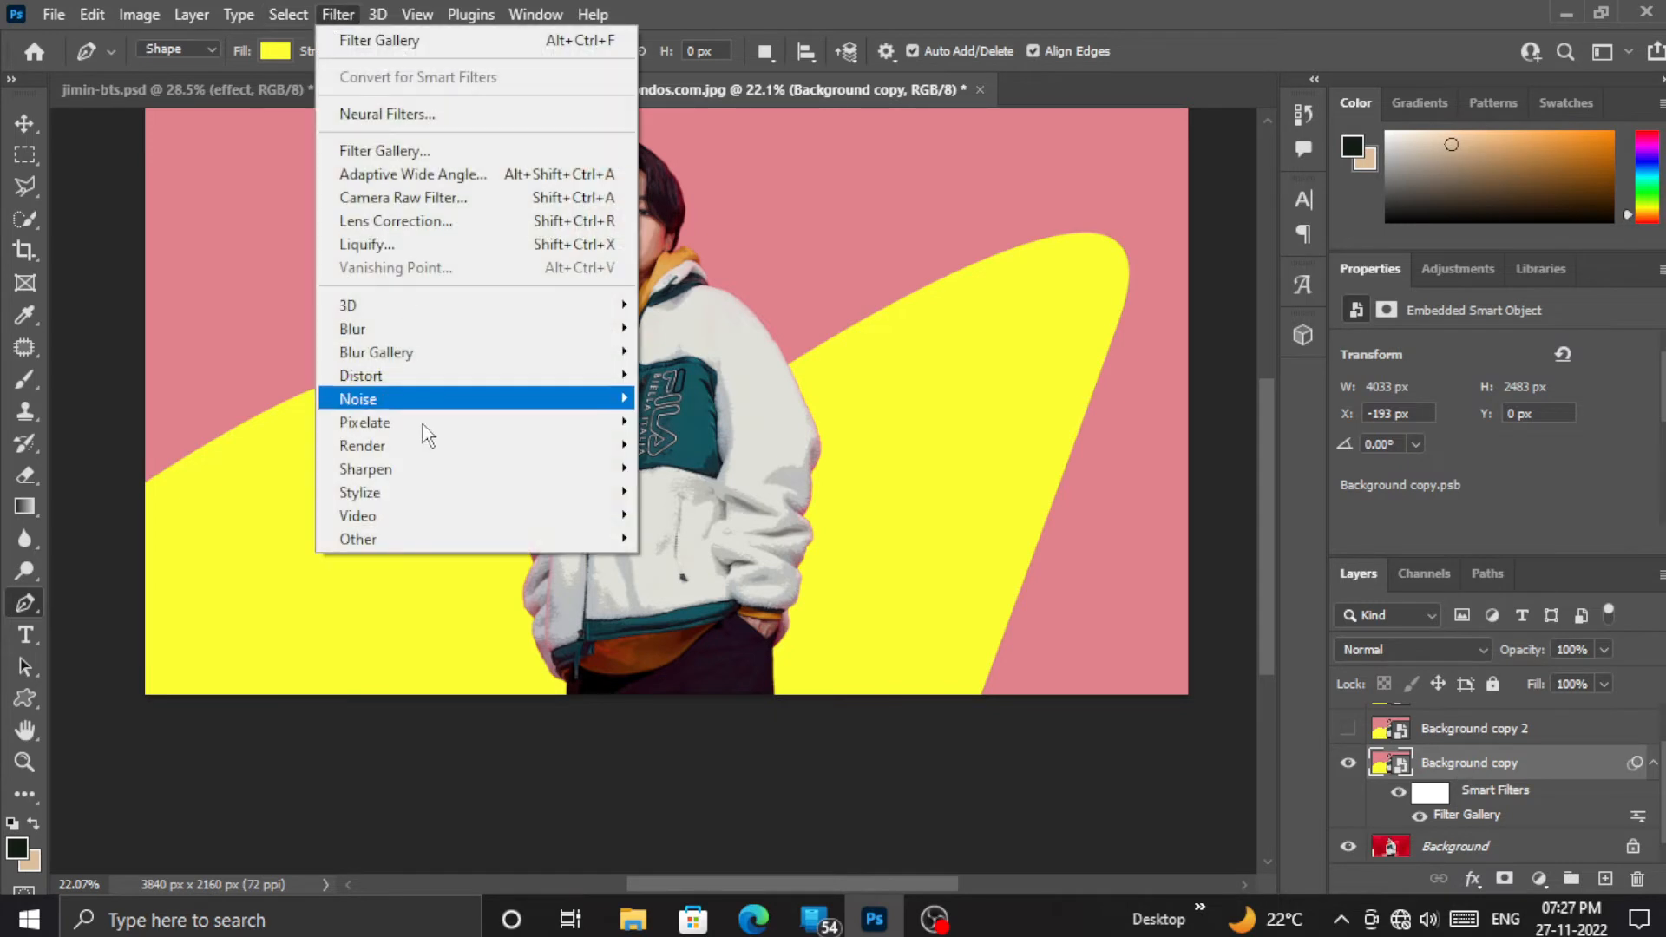
{"action": "mouse_move", "coordinate": [495, 479]}
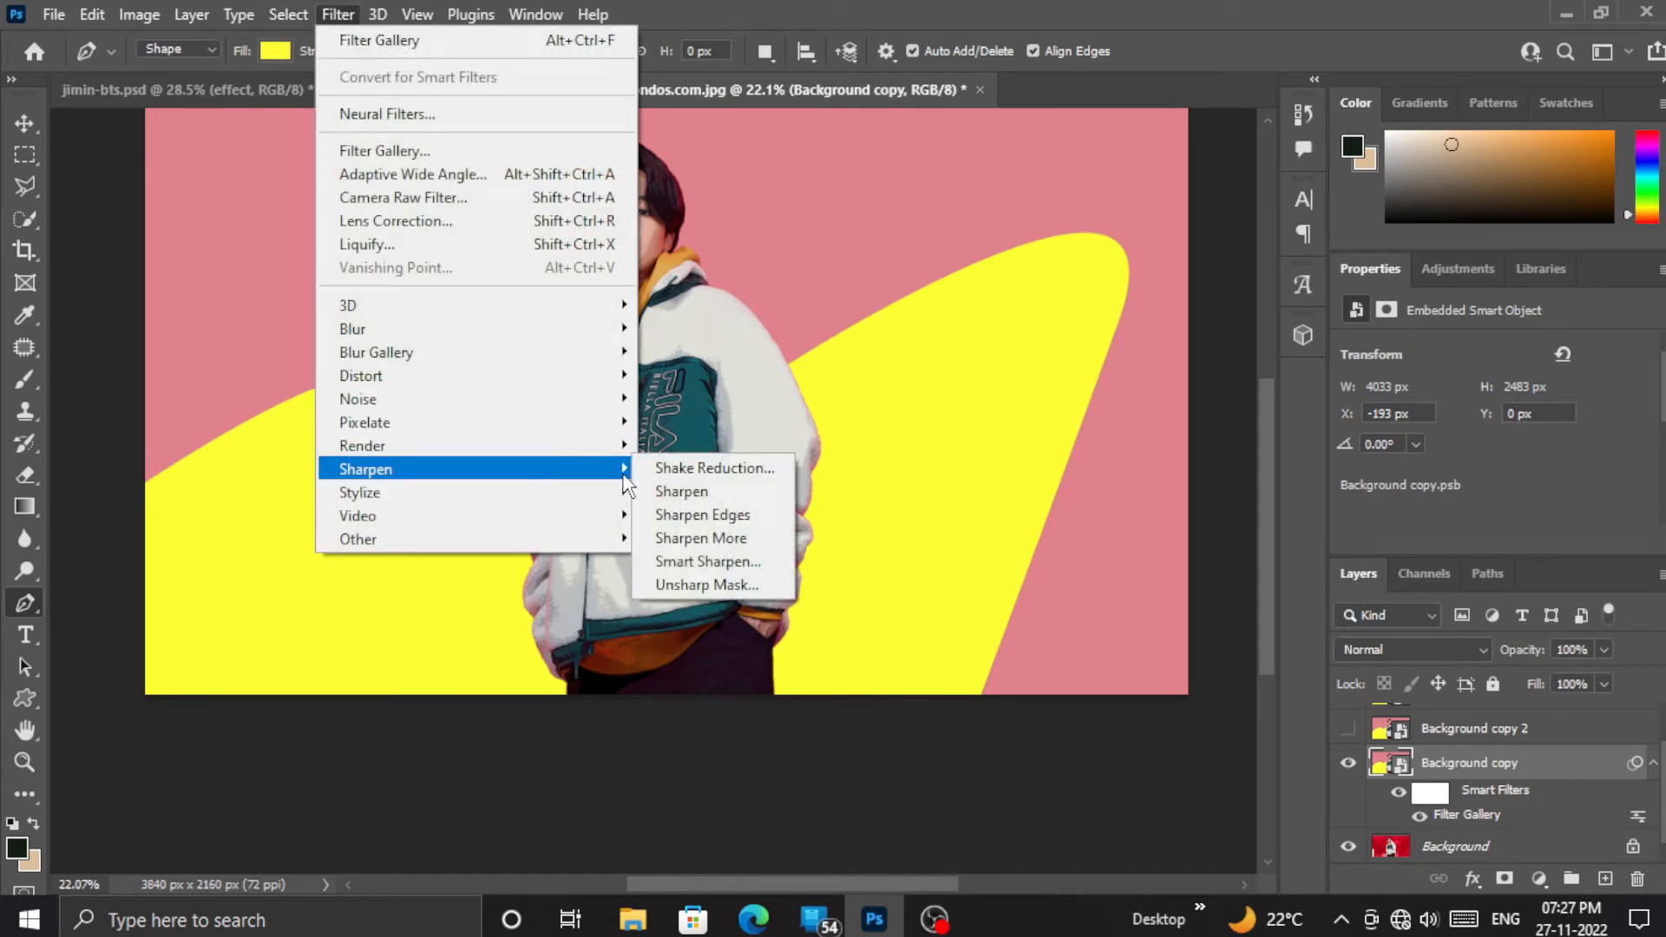
{"action": "left_click", "coordinate": [707, 585]}
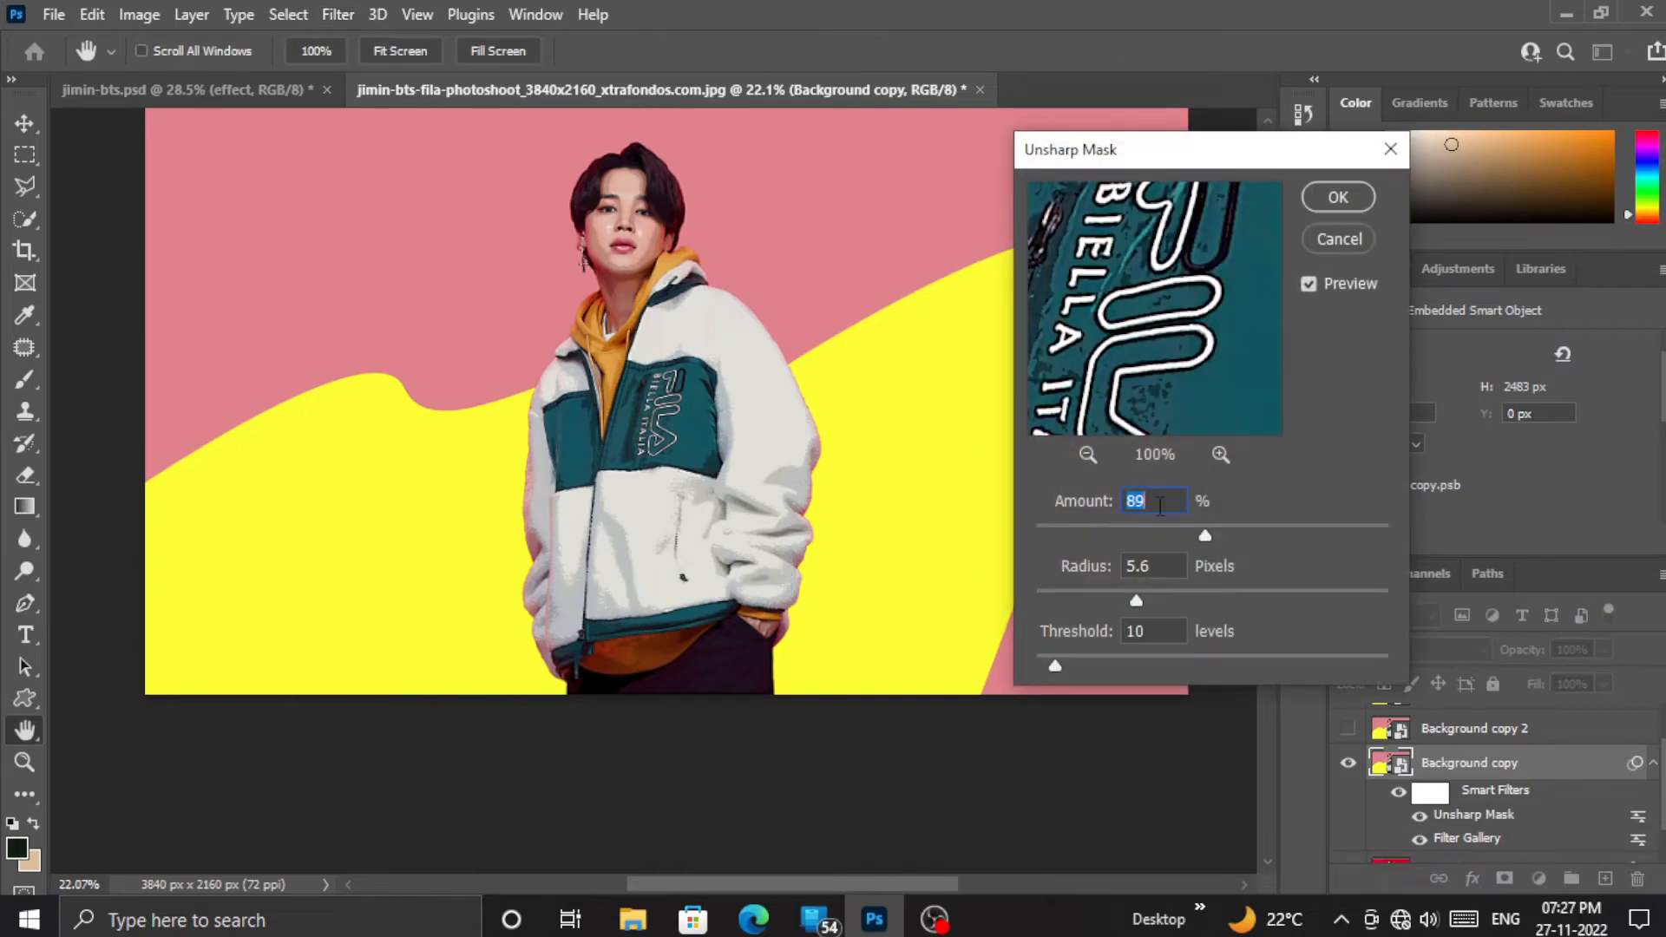
{"action": "key", "text": "BackSpace"}
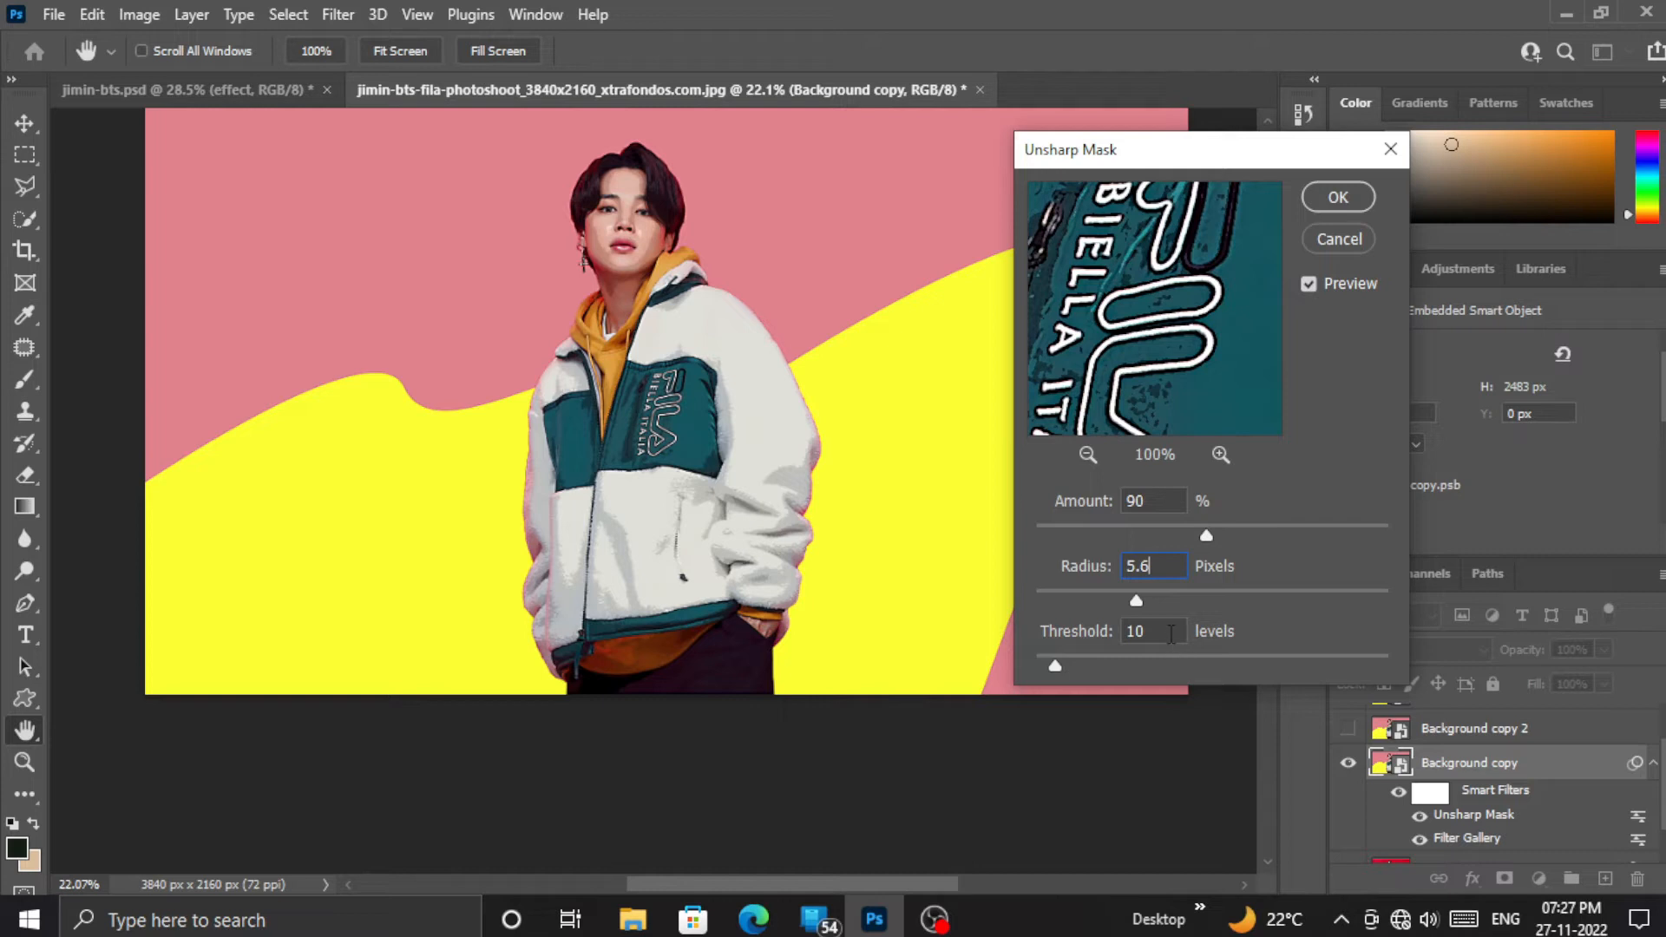
{"action": "left_click", "coordinate": [1113, 633]}
{"action": "left_click_drag", "start_coordinate": [1218, 380], "coordinate": [1097, 525]}
{"action": "left_click_drag", "start_coordinate": [1191, 234], "coordinate": [1334, 689]}
{"action": "left_click_drag", "start_coordinate": [1141, 325], "coordinate": [1216, 507]}
{"action": "left_click", "coordinate": [1083, 460]}
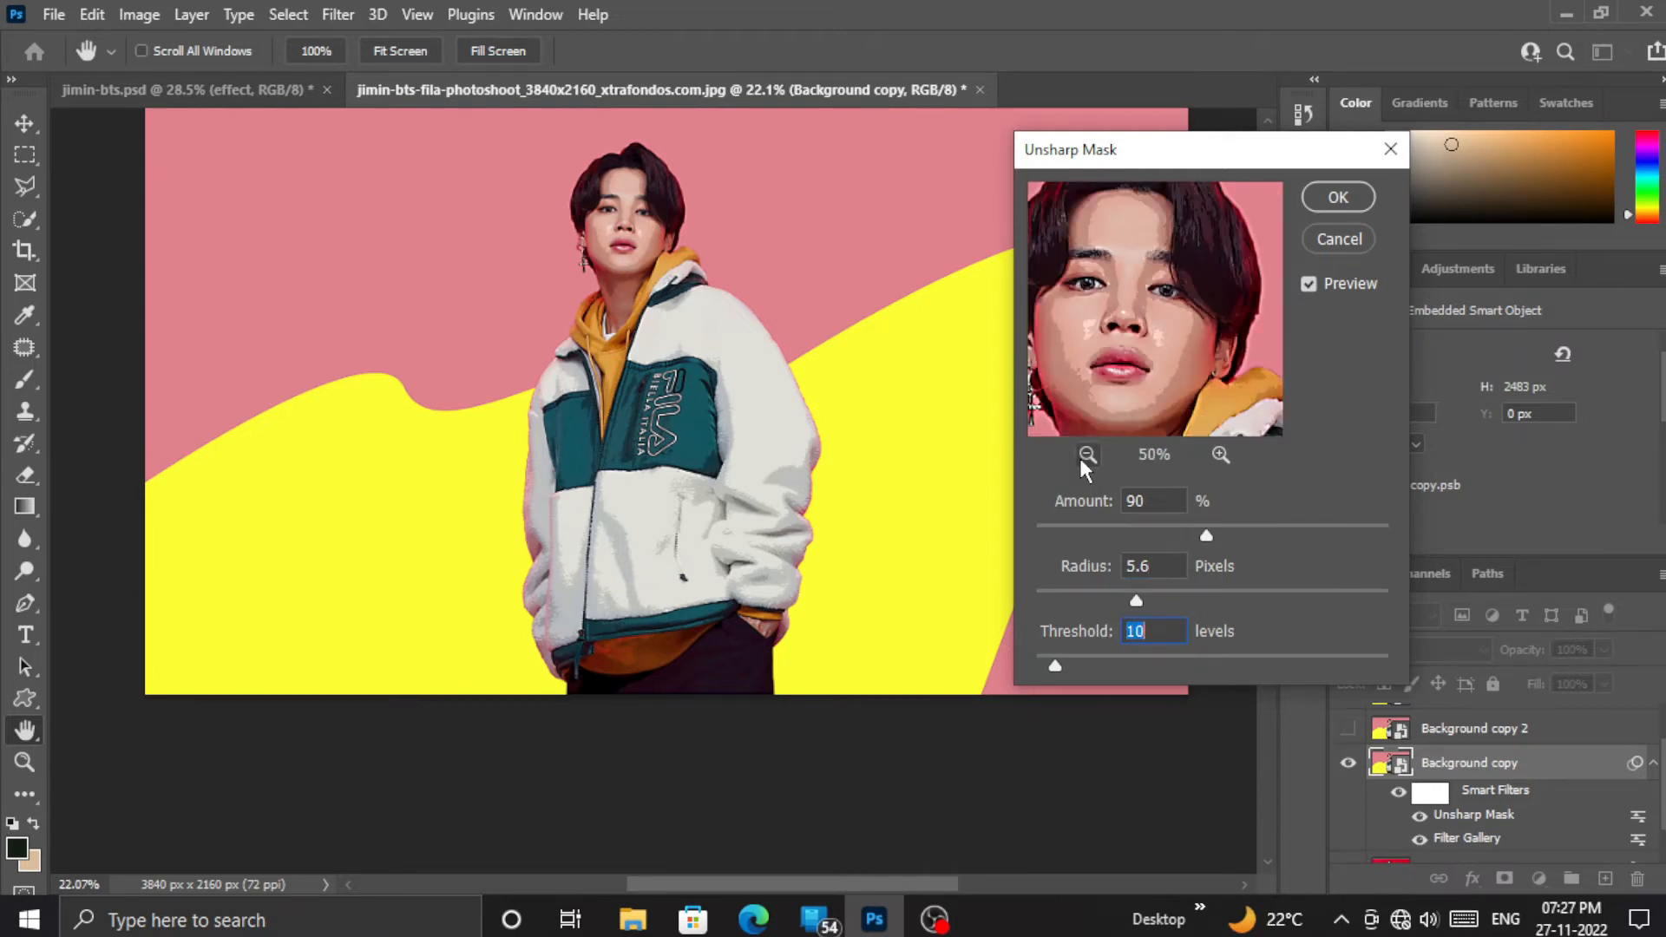
{"action": "left_click", "coordinate": [1337, 199]}
{"action": "key", "text": "p"}
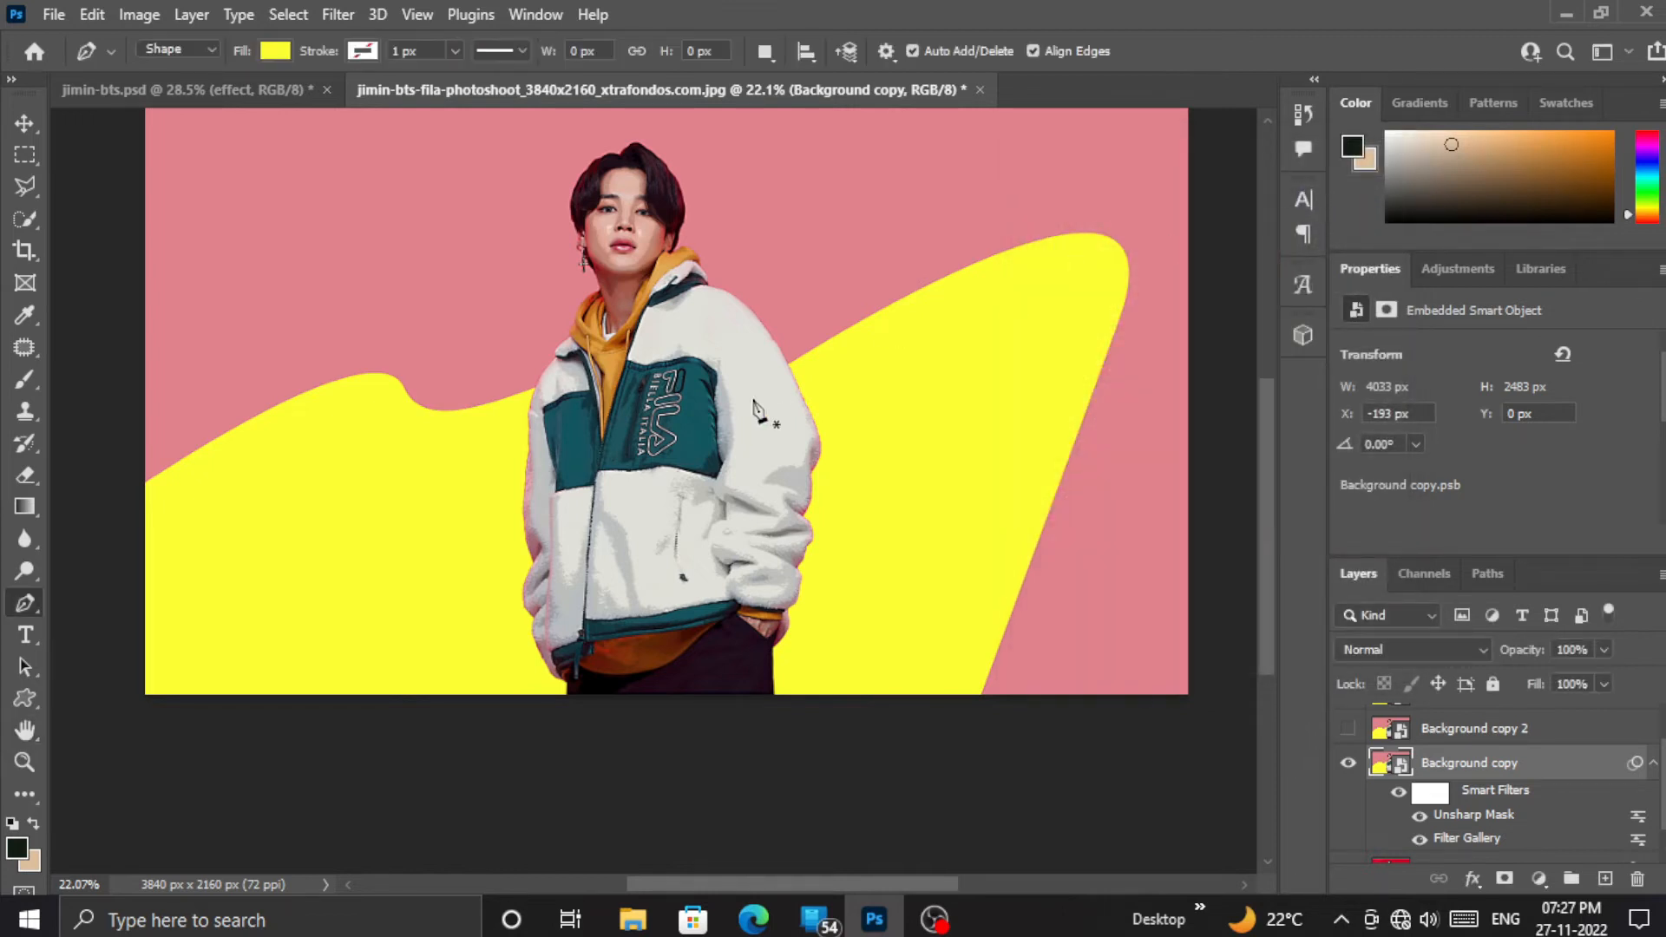
Step: Apply the Oil Paint filter with Stylization 4.0, Cleanliness 3.0, Scale 0.1, Bristle Detail 0.0, lighting Angle -60° and Shine 0.0
{"action": "left_click", "coordinate": [337, 16]}
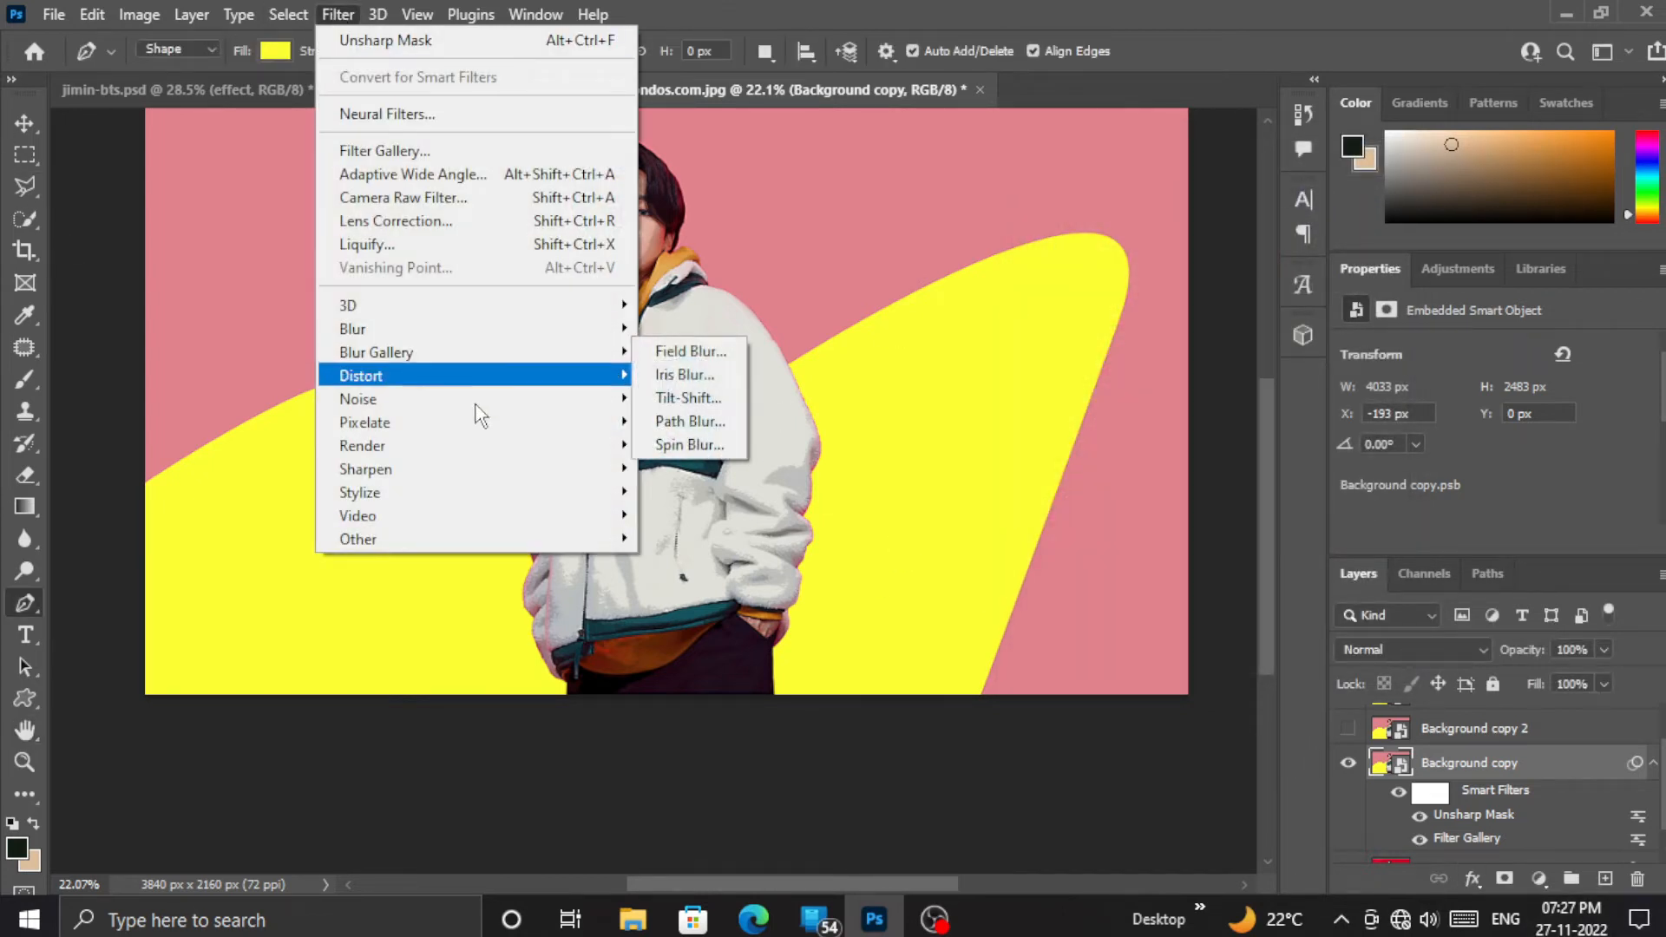
{"action": "mouse_move", "coordinate": [544, 501]}
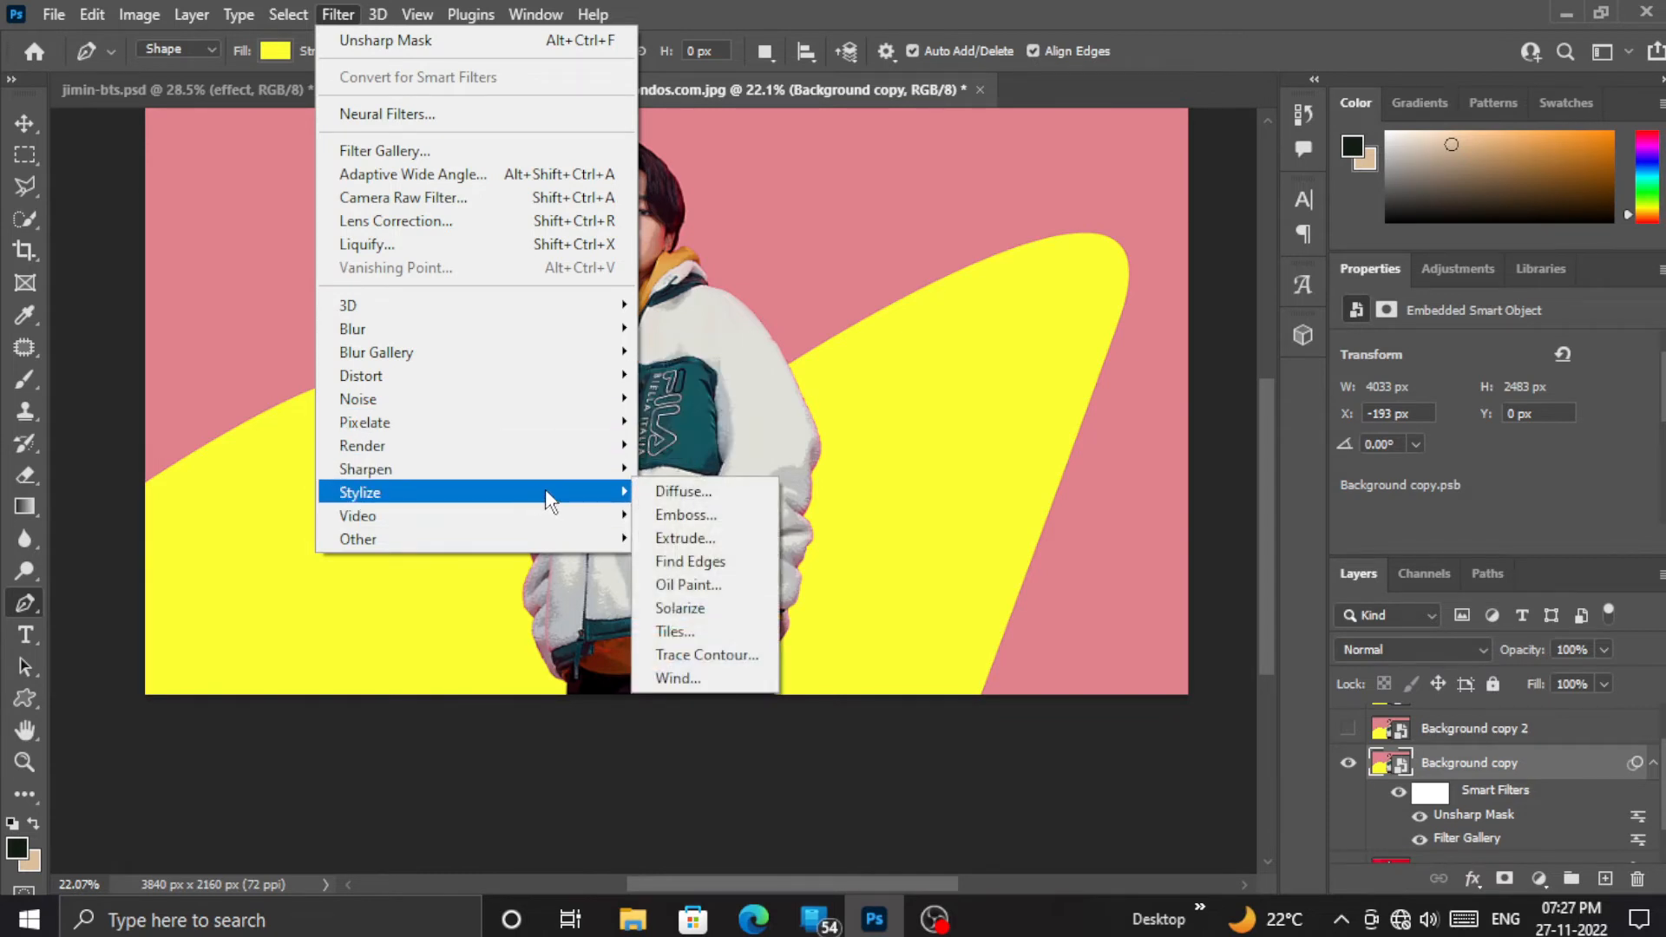
{"action": "left_click", "coordinate": [701, 578]}
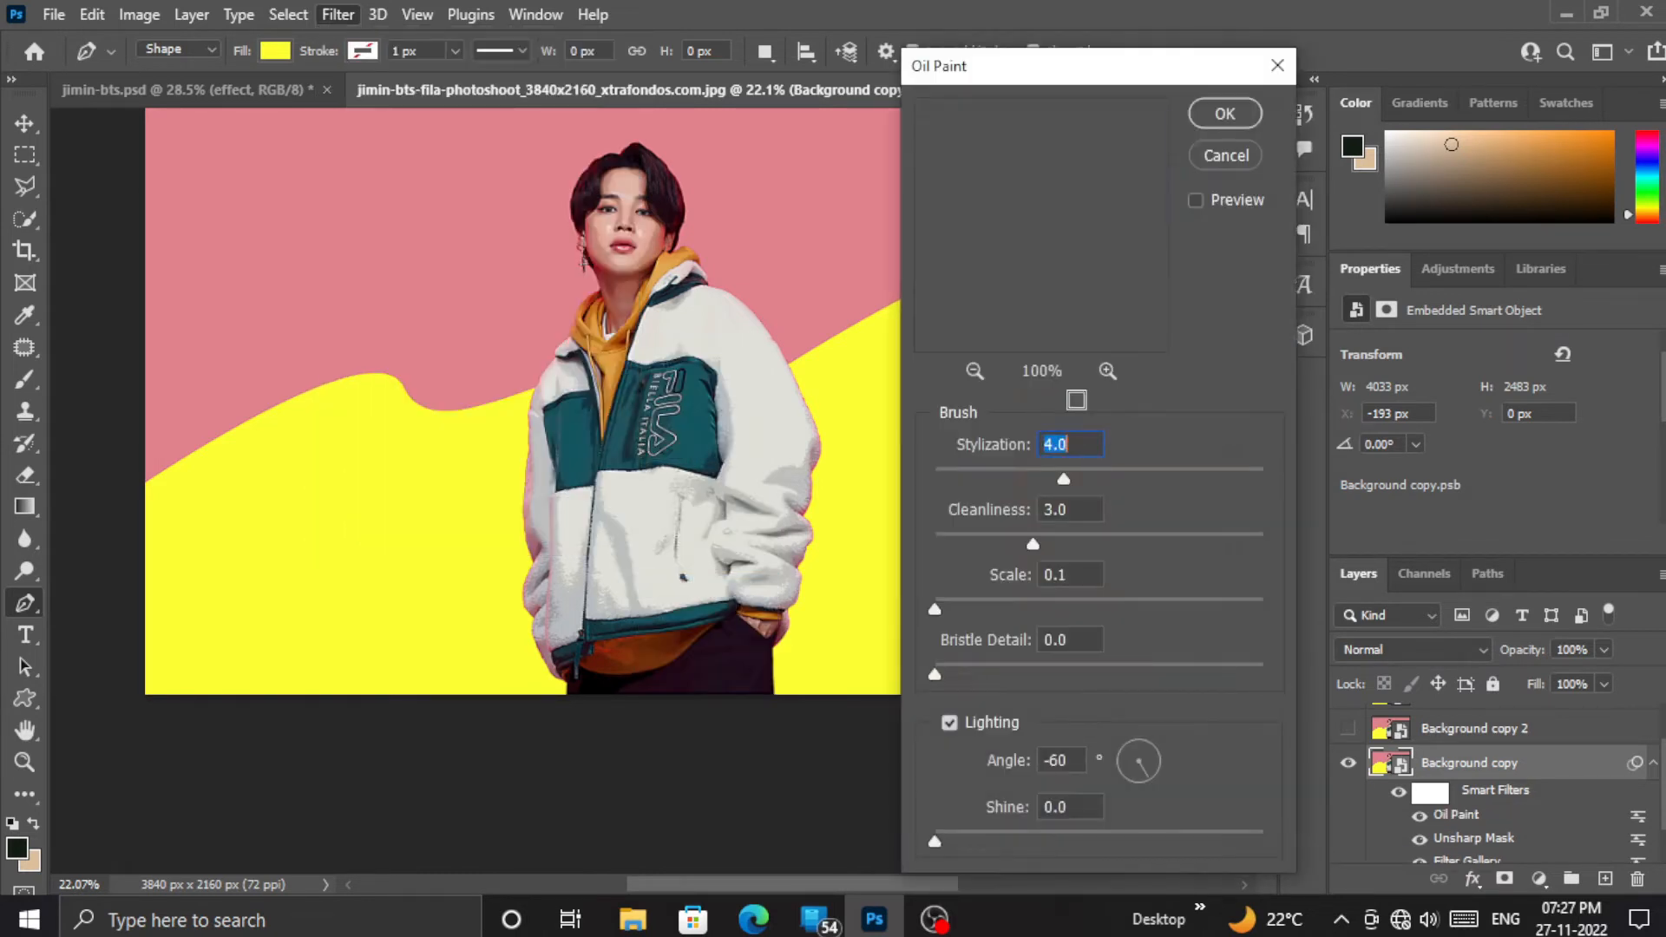
{"action": "left_click_drag", "start_coordinate": [1194, 565], "coordinate": [1197, 569]}
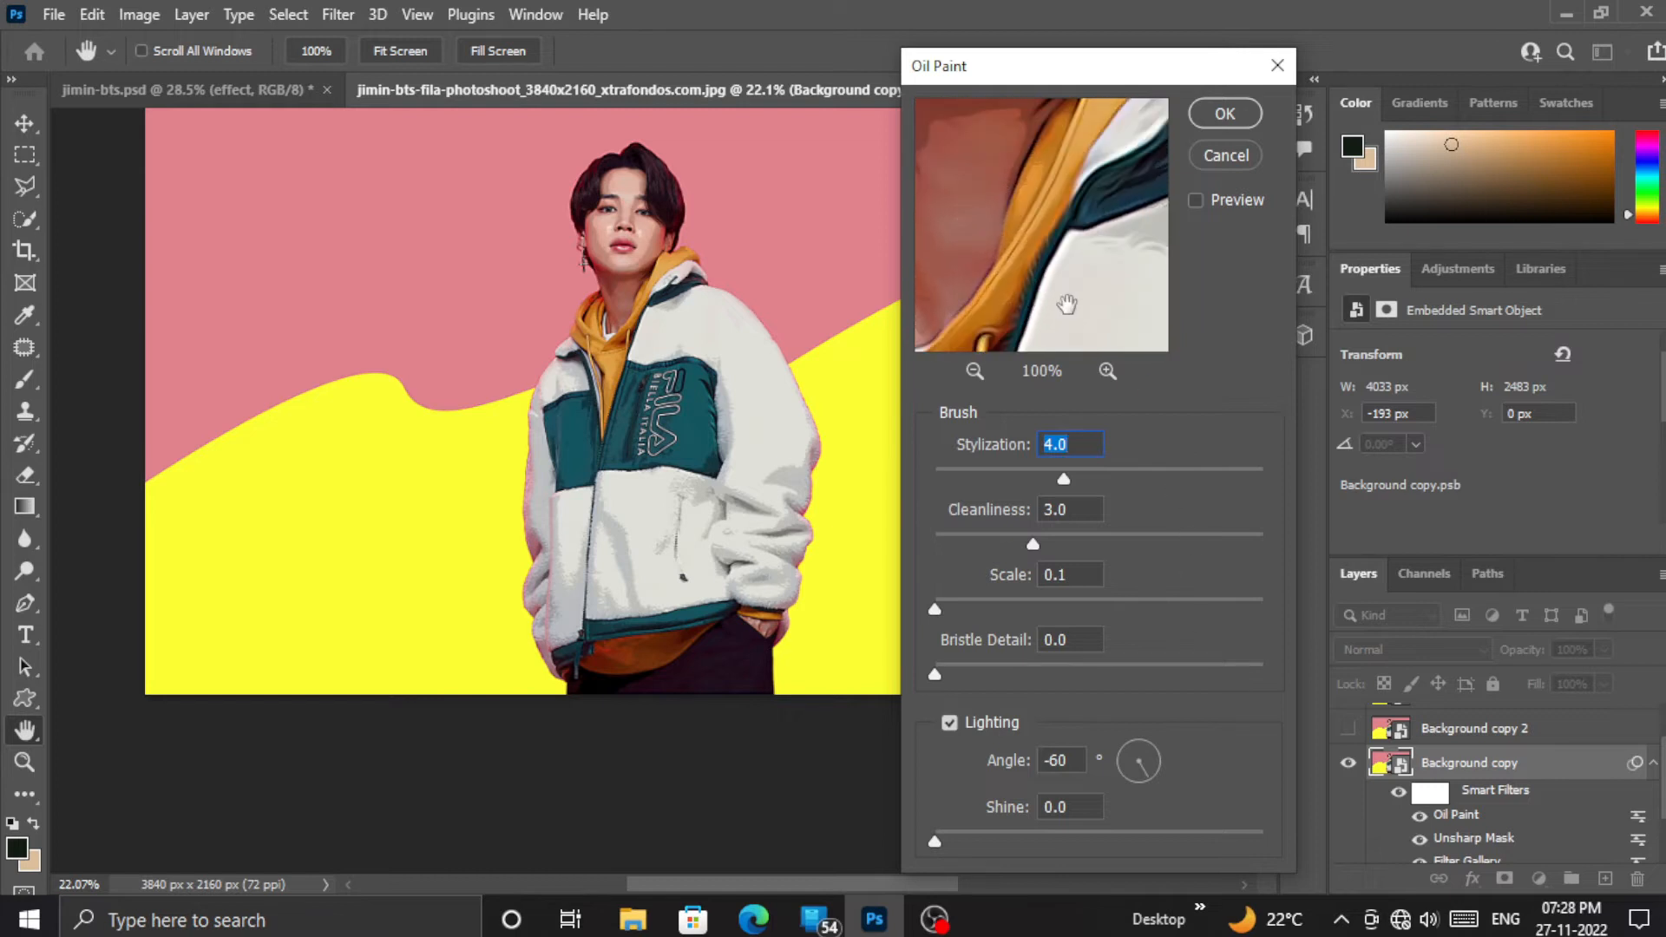
{"action": "left_click_drag", "start_coordinate": [1036, 248], "coordinate": [1119, 386]}
{"action": "left_click", "coordinate": [977, 371]}
{"action": "left_click", "coordinate": [976, 372]}
{"action": "mouse_move", "coordinate": [1062, 227]}
{"action": "left_mouse_down"}
{"action": "mouse_move", "coordinate": [1097, 344]}
{"action": "mouse_move", "coordinate": [1077, 350]}
{"action": "left_mouse_up"}
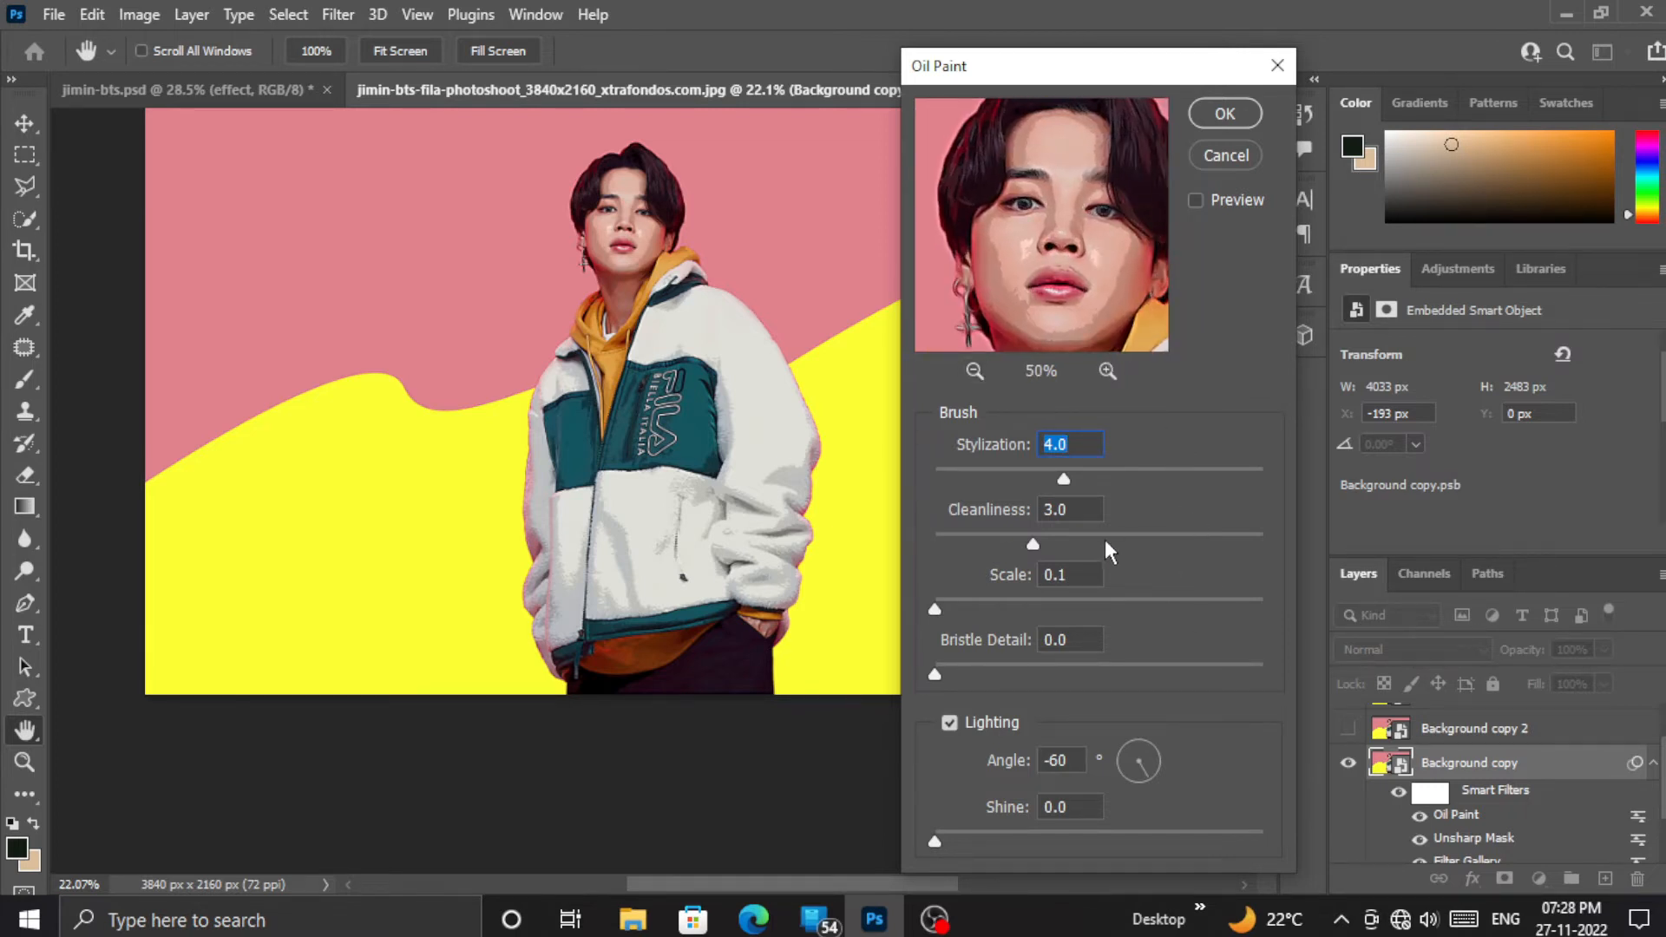
{"action": "key", "text": "Tab"}
{"action": "key", "text": "Tab"}
{"action": "left_click", "coordinate": [1224, 113]}
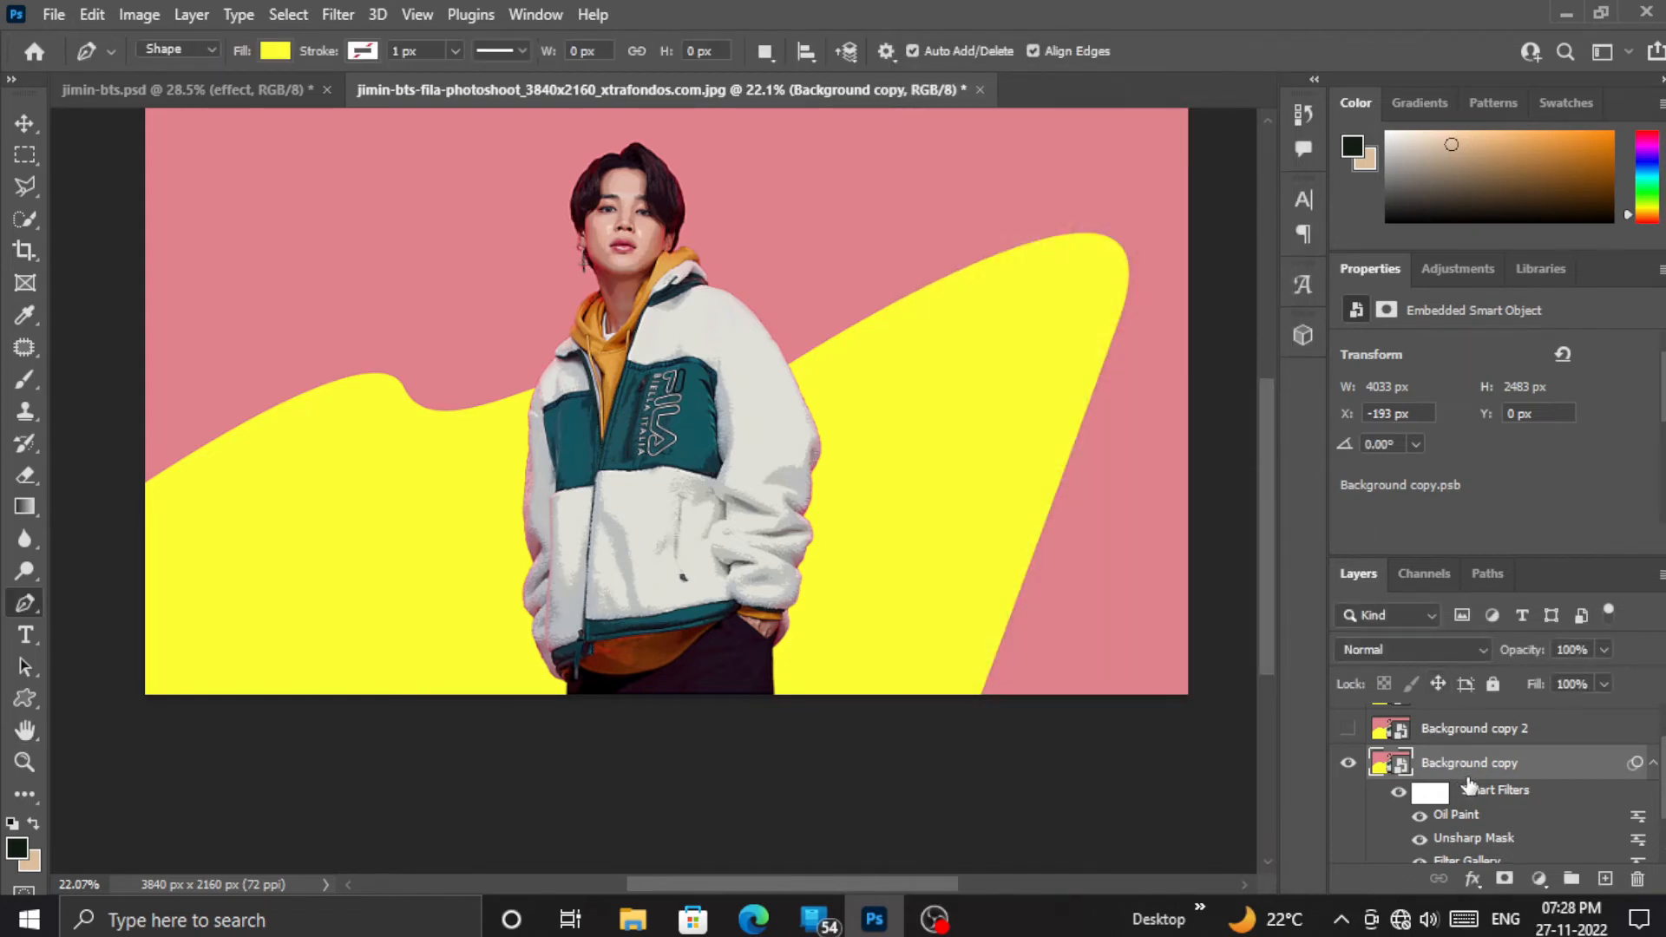
Step: Apply a second Unsharp Mask to the Background copy smart object with Amount 60%, Radius 5.6 pixels and Threshold 10 levels
{"action": "scroll", "coordinate": [1525, 840], "scroll_direction": "down", "scroll_amount": 1}
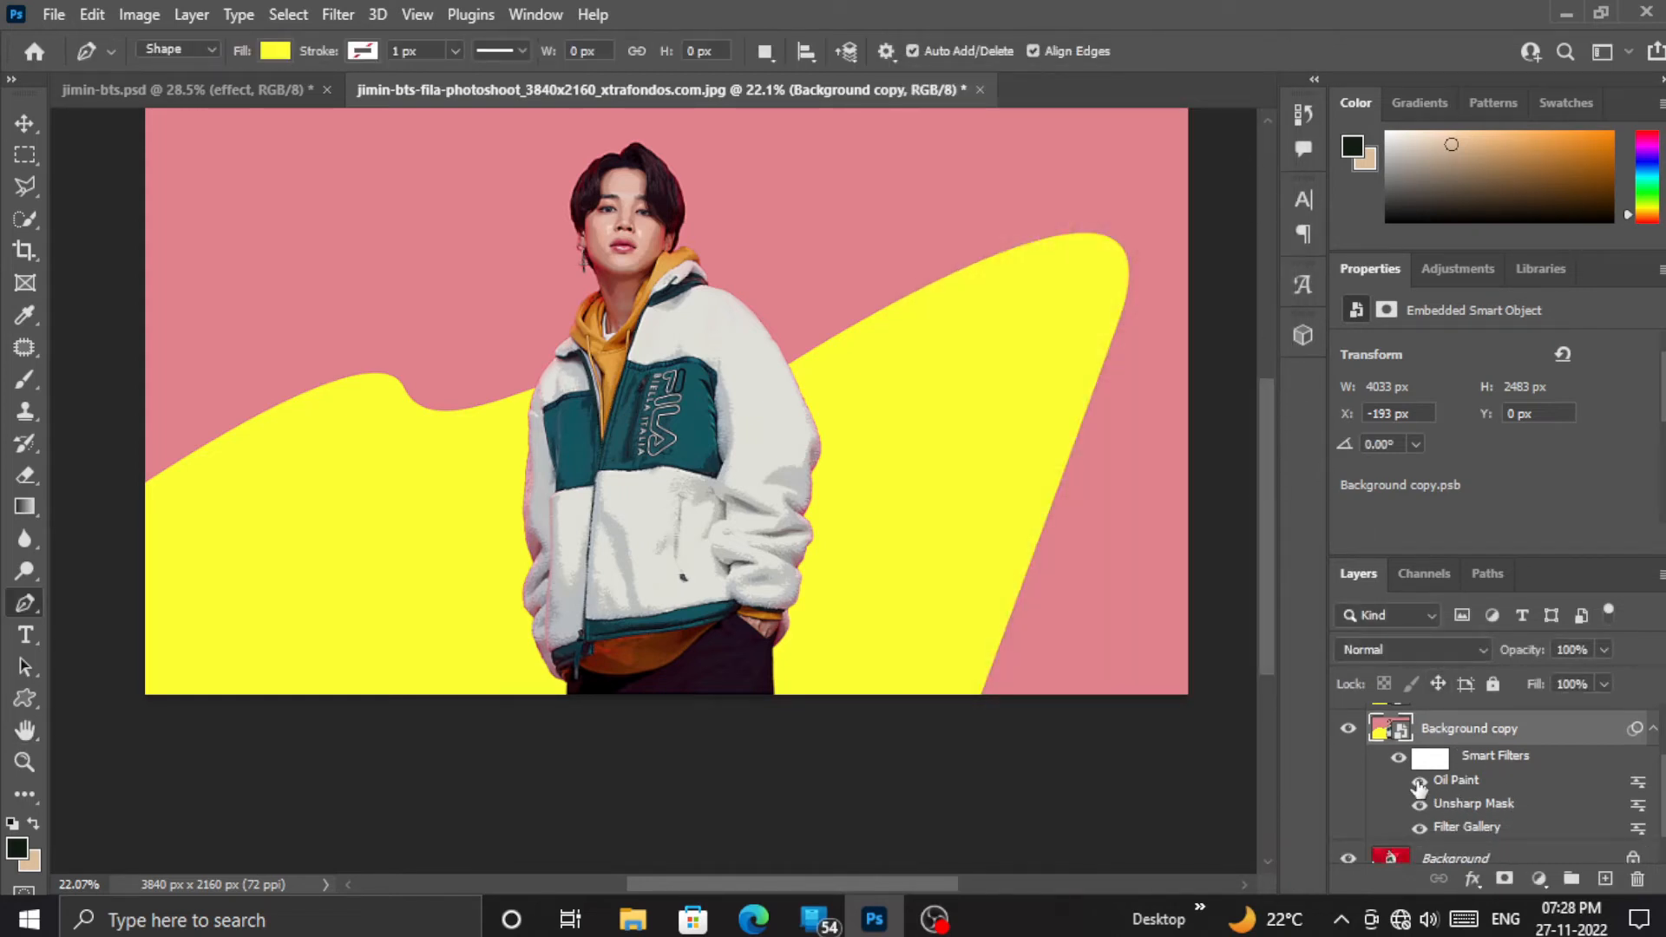
{"action": "left_click", "coordinate": [338, 14]}
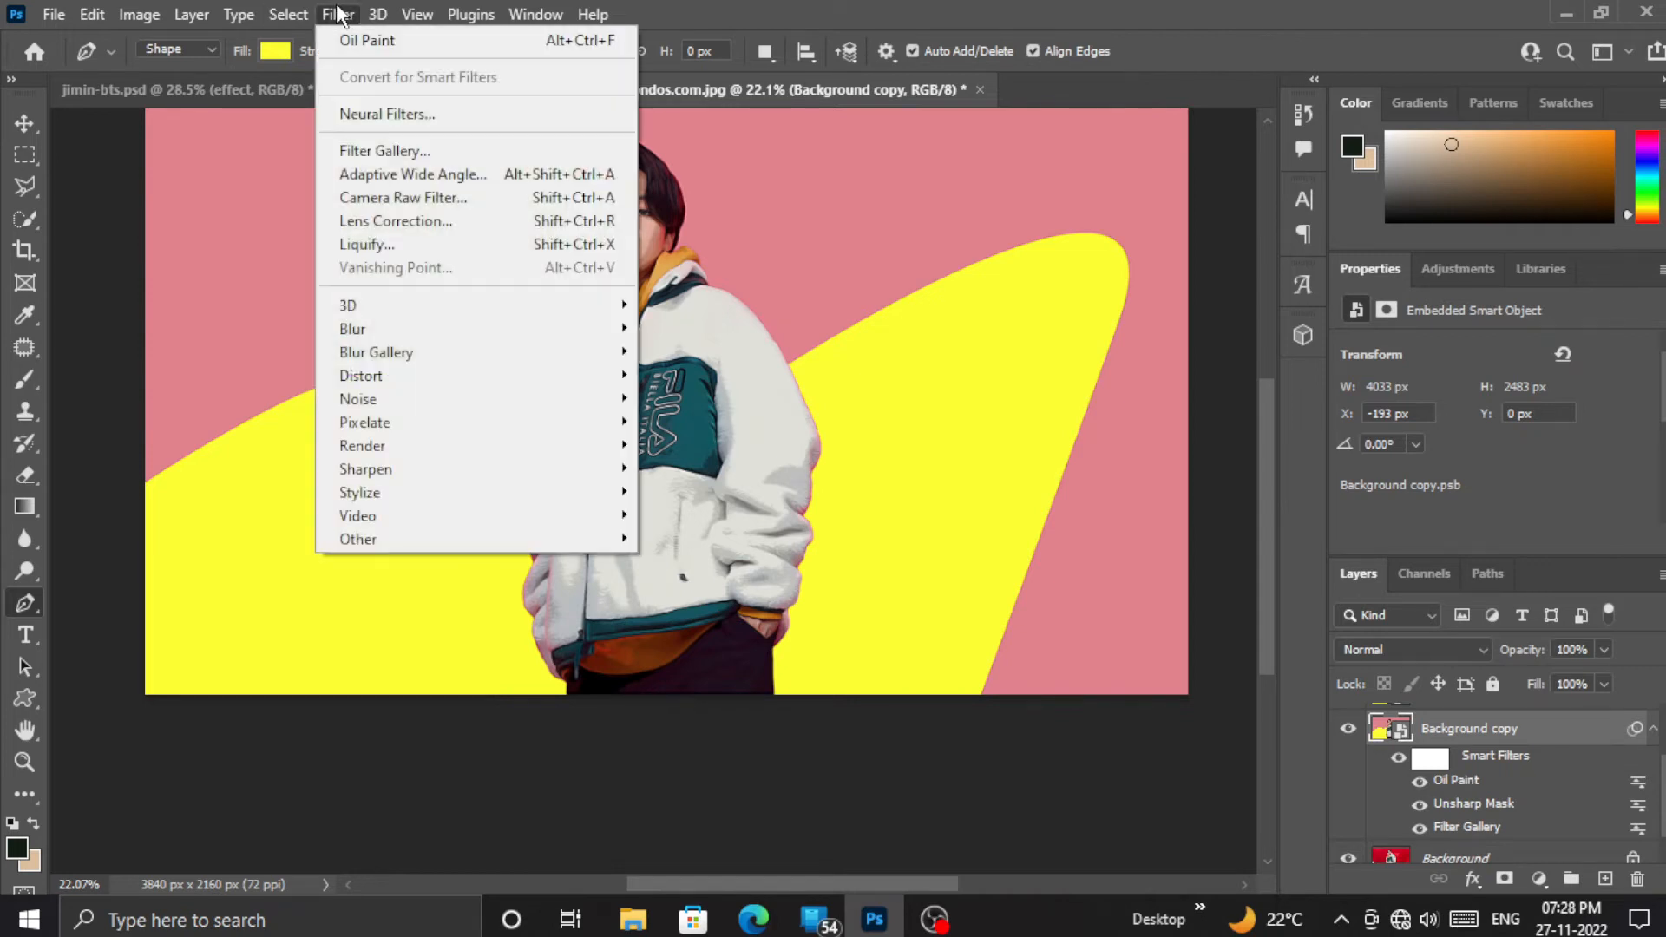
{"action": "mouse_move", "coordinate": [479, 468]}
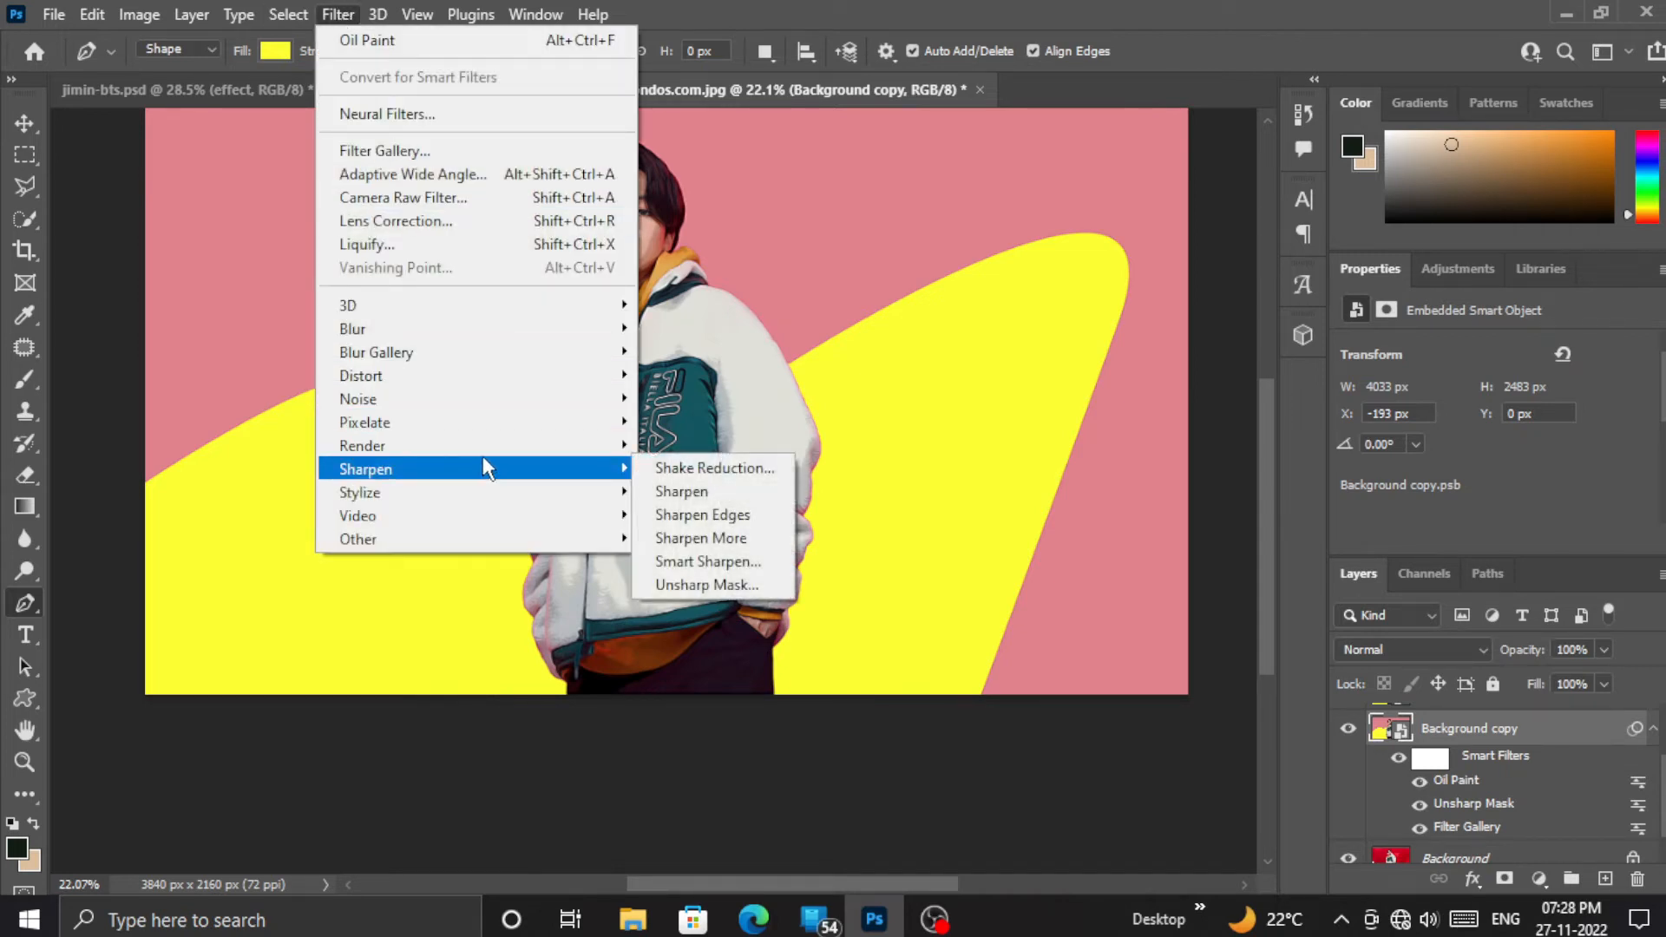
{"action": "left_click", "coordinate": [707, 583]}
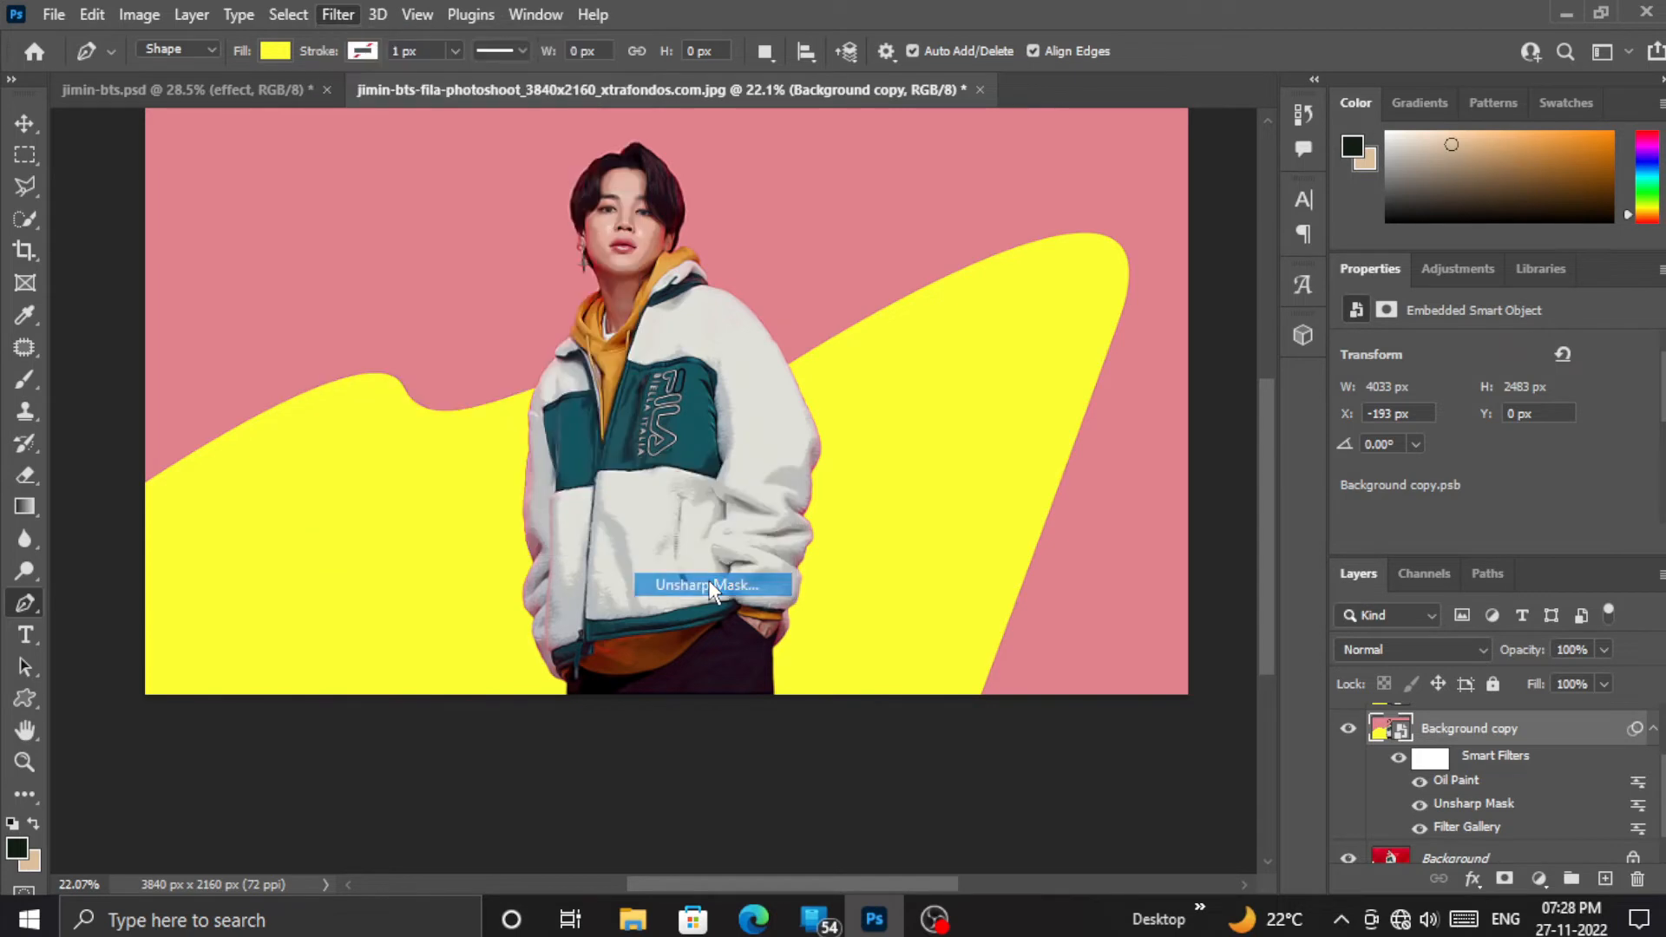
{"action": "left_click_drag", "start_coordinate": [1136, 318], "coordinate": [1154, 456]}
{"action": "left_click", "coordinate": [1087, 455]}
{"action": "left_click_drag", "start_coordinate": [1203, 529], "coordinate": [1149, 531]}
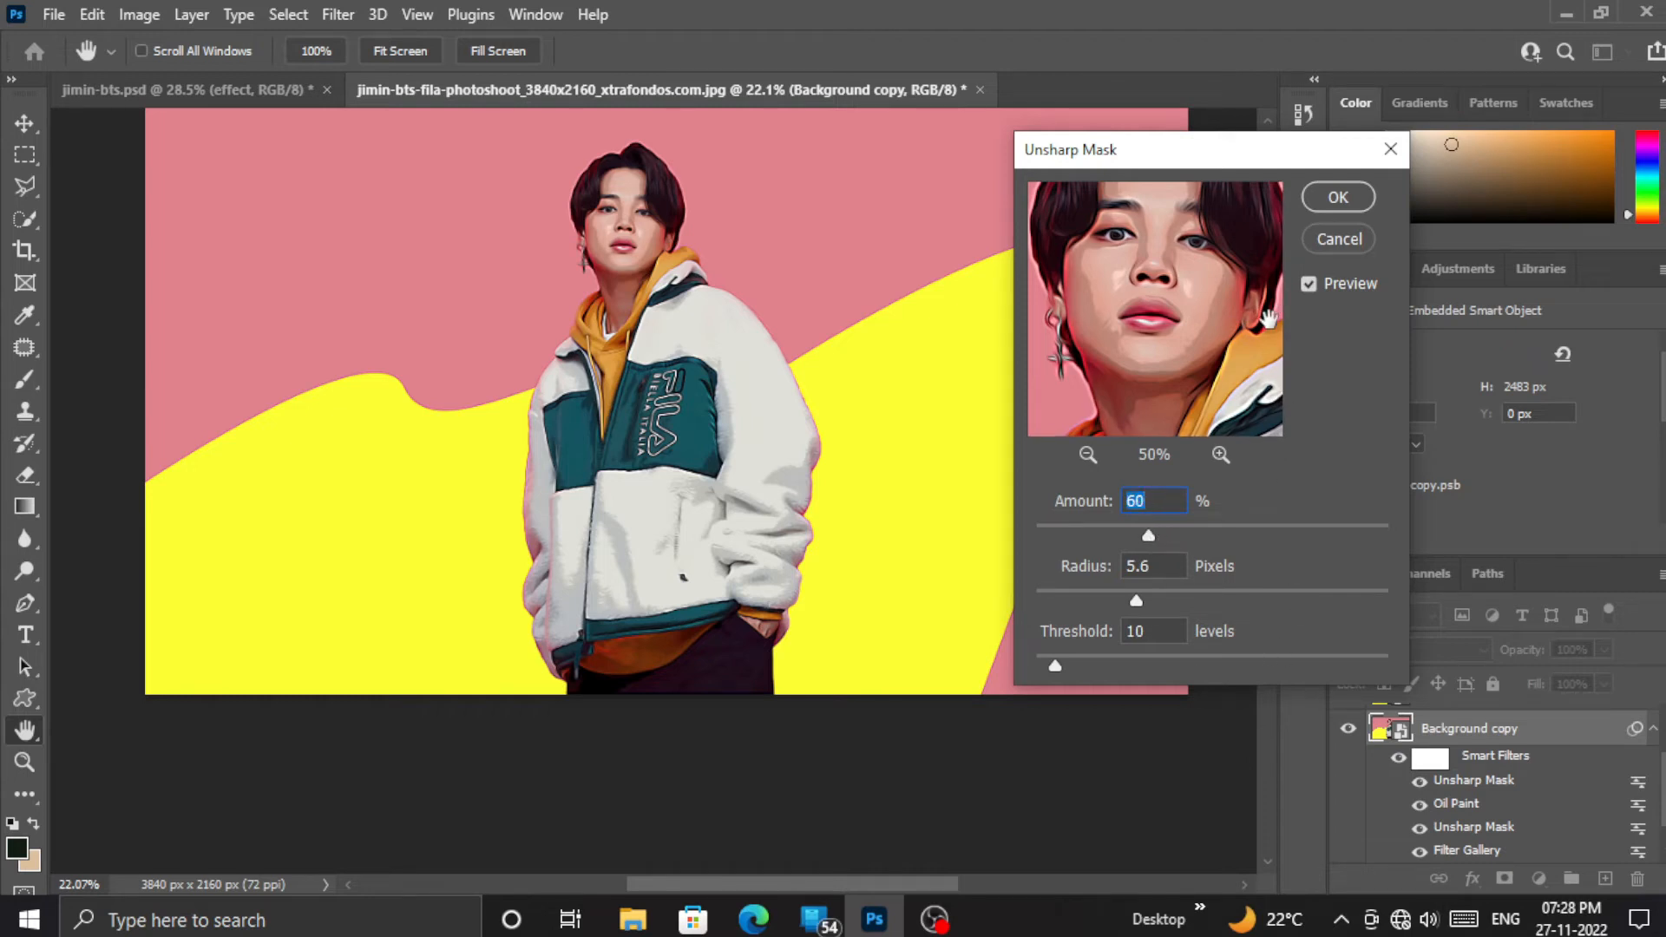
{"action": "left_click", "coordinate": [1324, 200]}
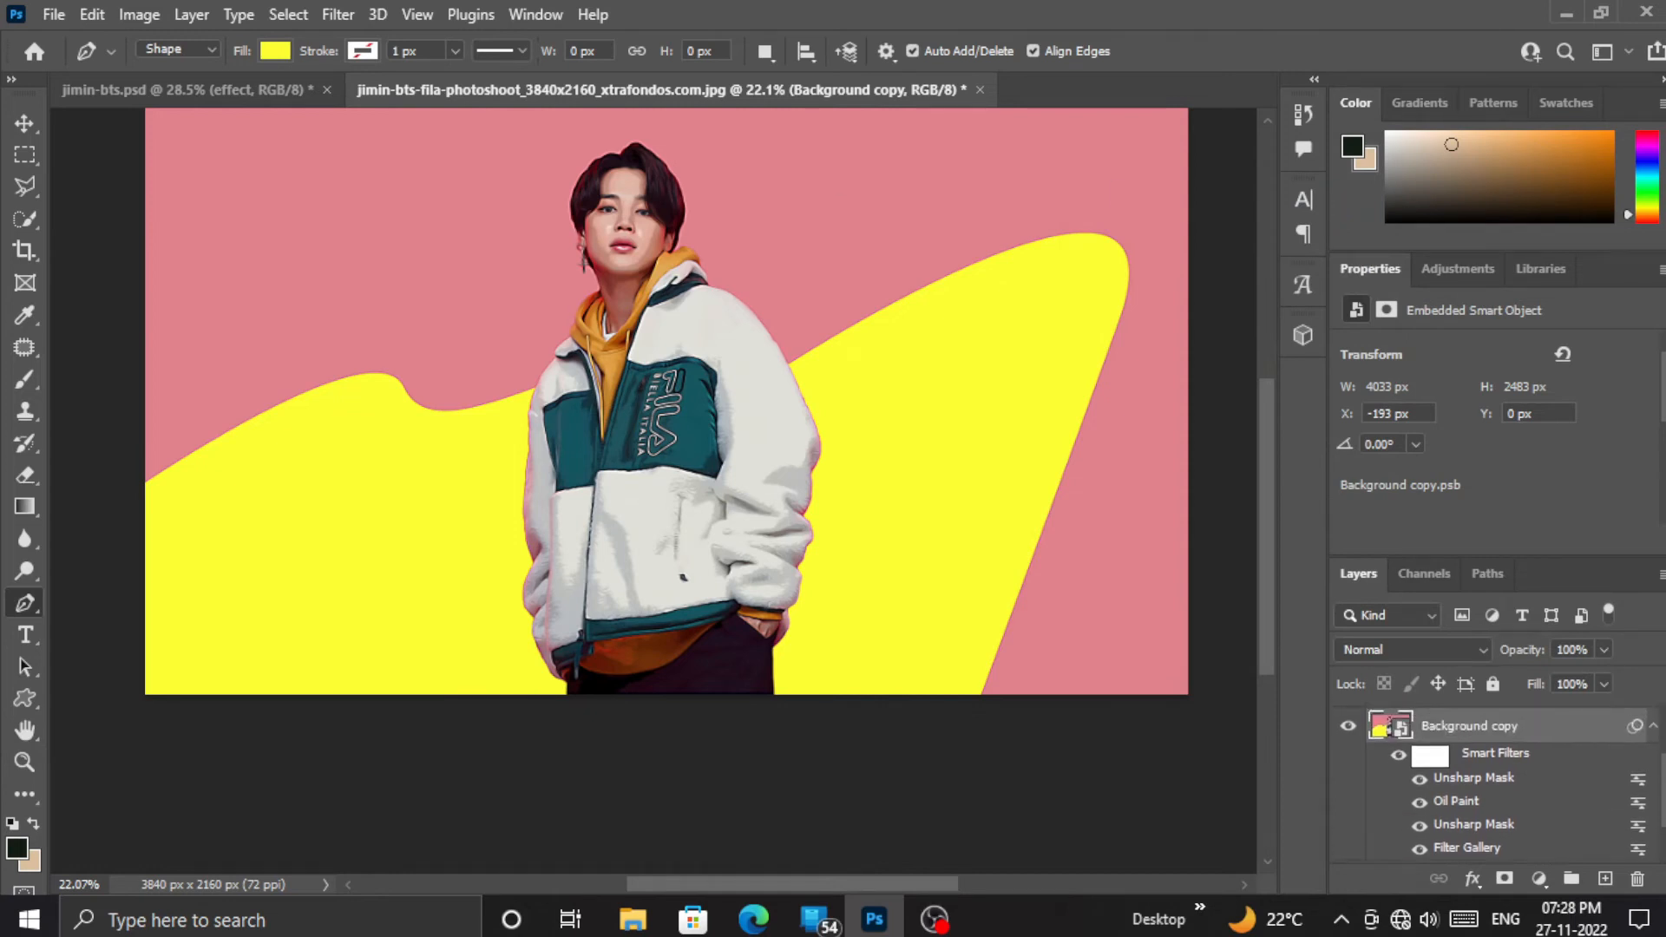
Step: Show the Background copy 2 smart object and apply Poster Edges with Edge Thickness 0, Edge Intensity 0 and Posterization 3
{"action": "left_click", "coordinate": [1651, 726]}
{"action": "left_click", "coordinate": [1466, 757]}
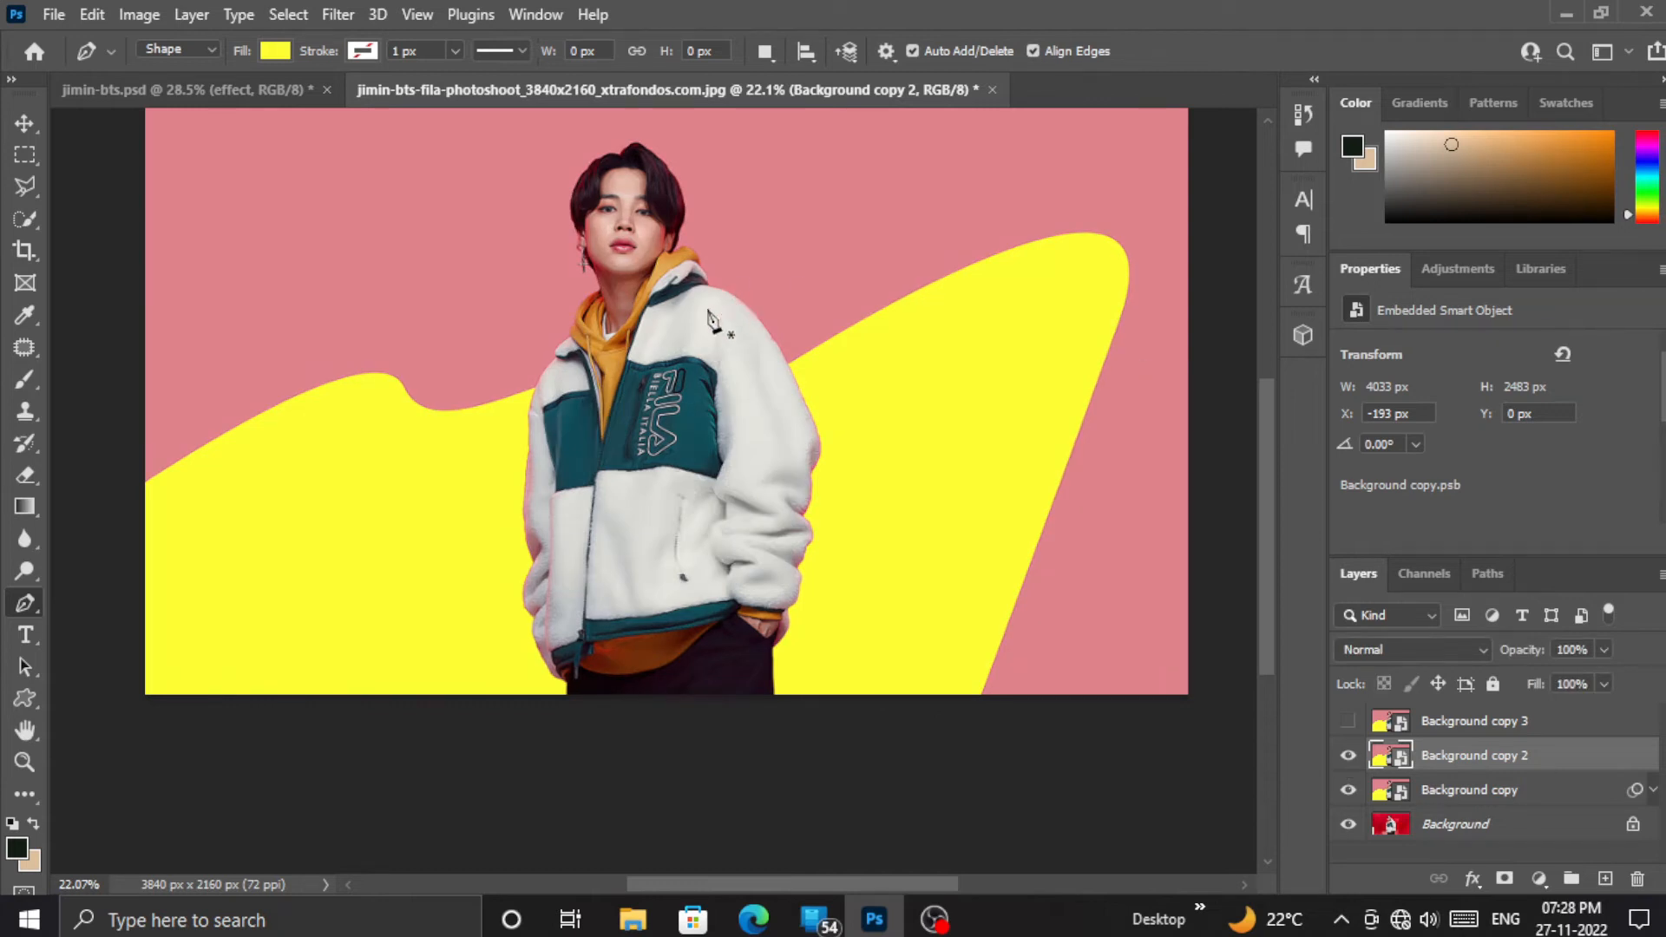
{"action": "left_click", "coordinate": [338, 15]}
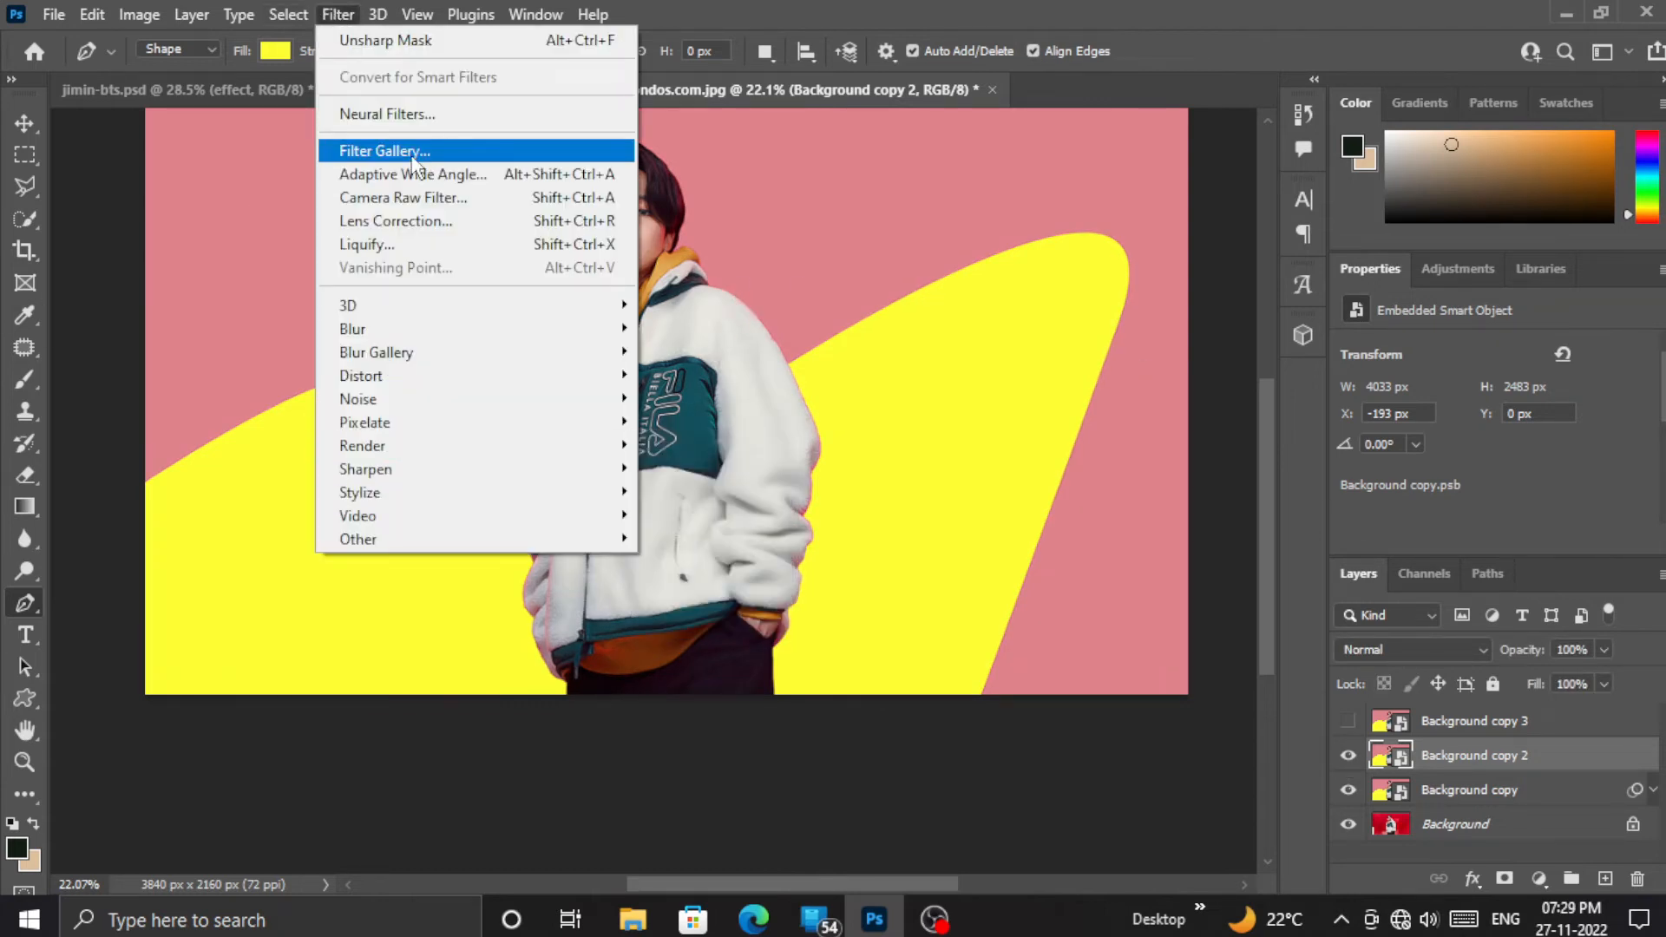
{"action": "left_click", "coordinate": [382, 152]}
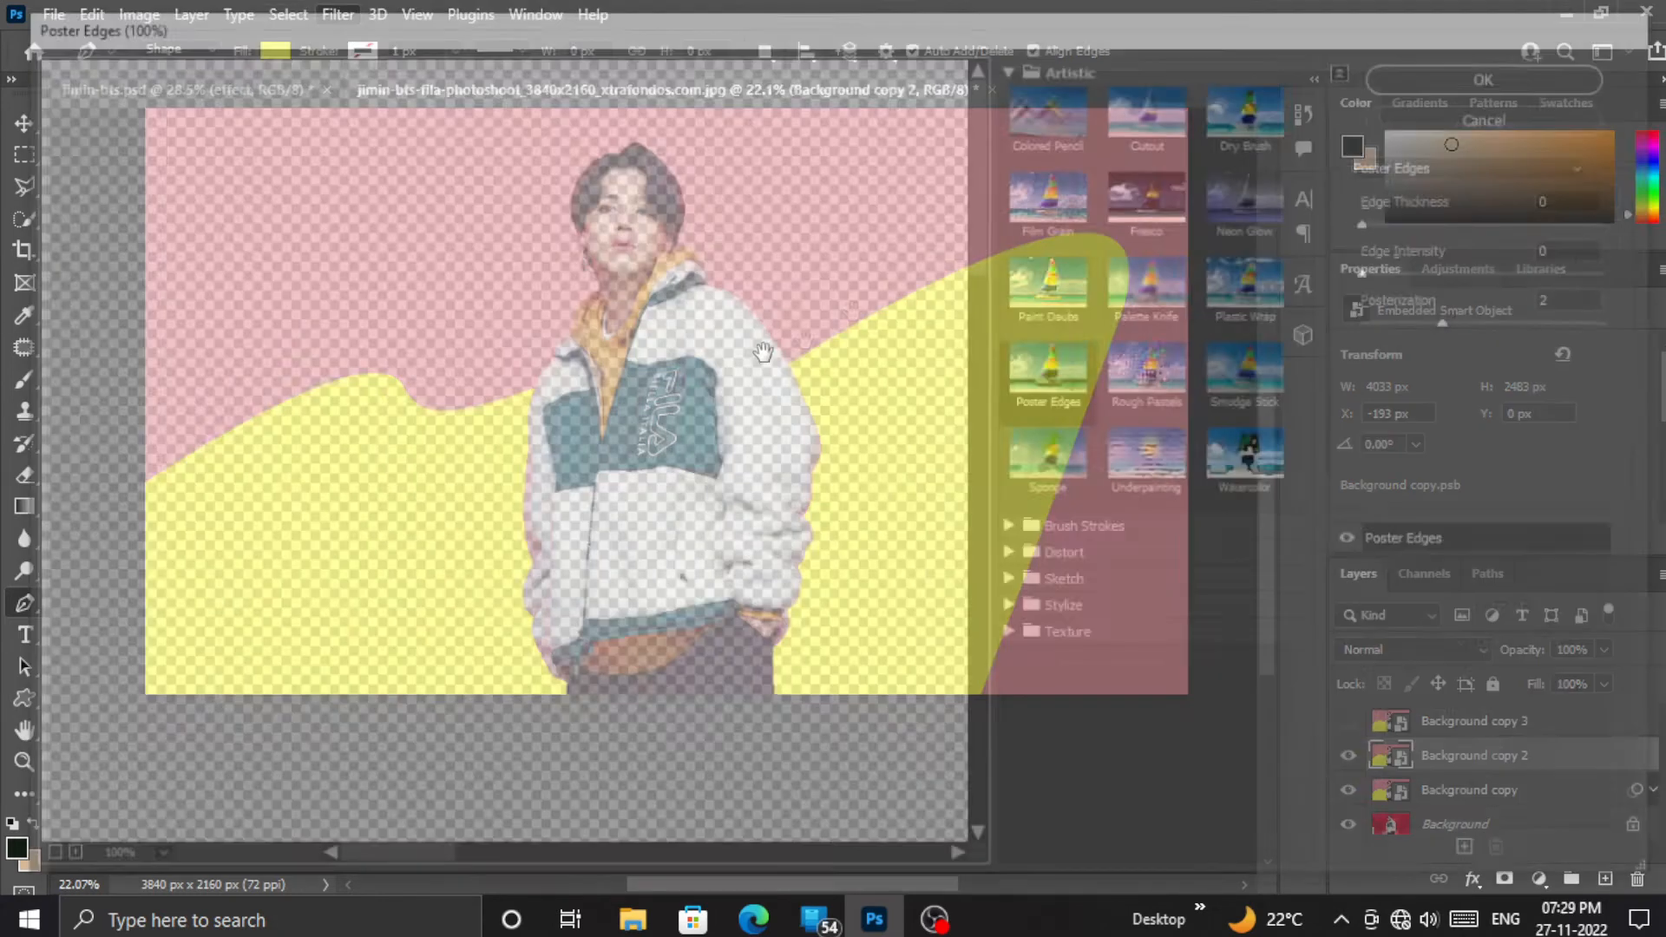
{"action": "left_click_drag", "start_coordinate": [851, 542], "coordinate": [183, 352]}
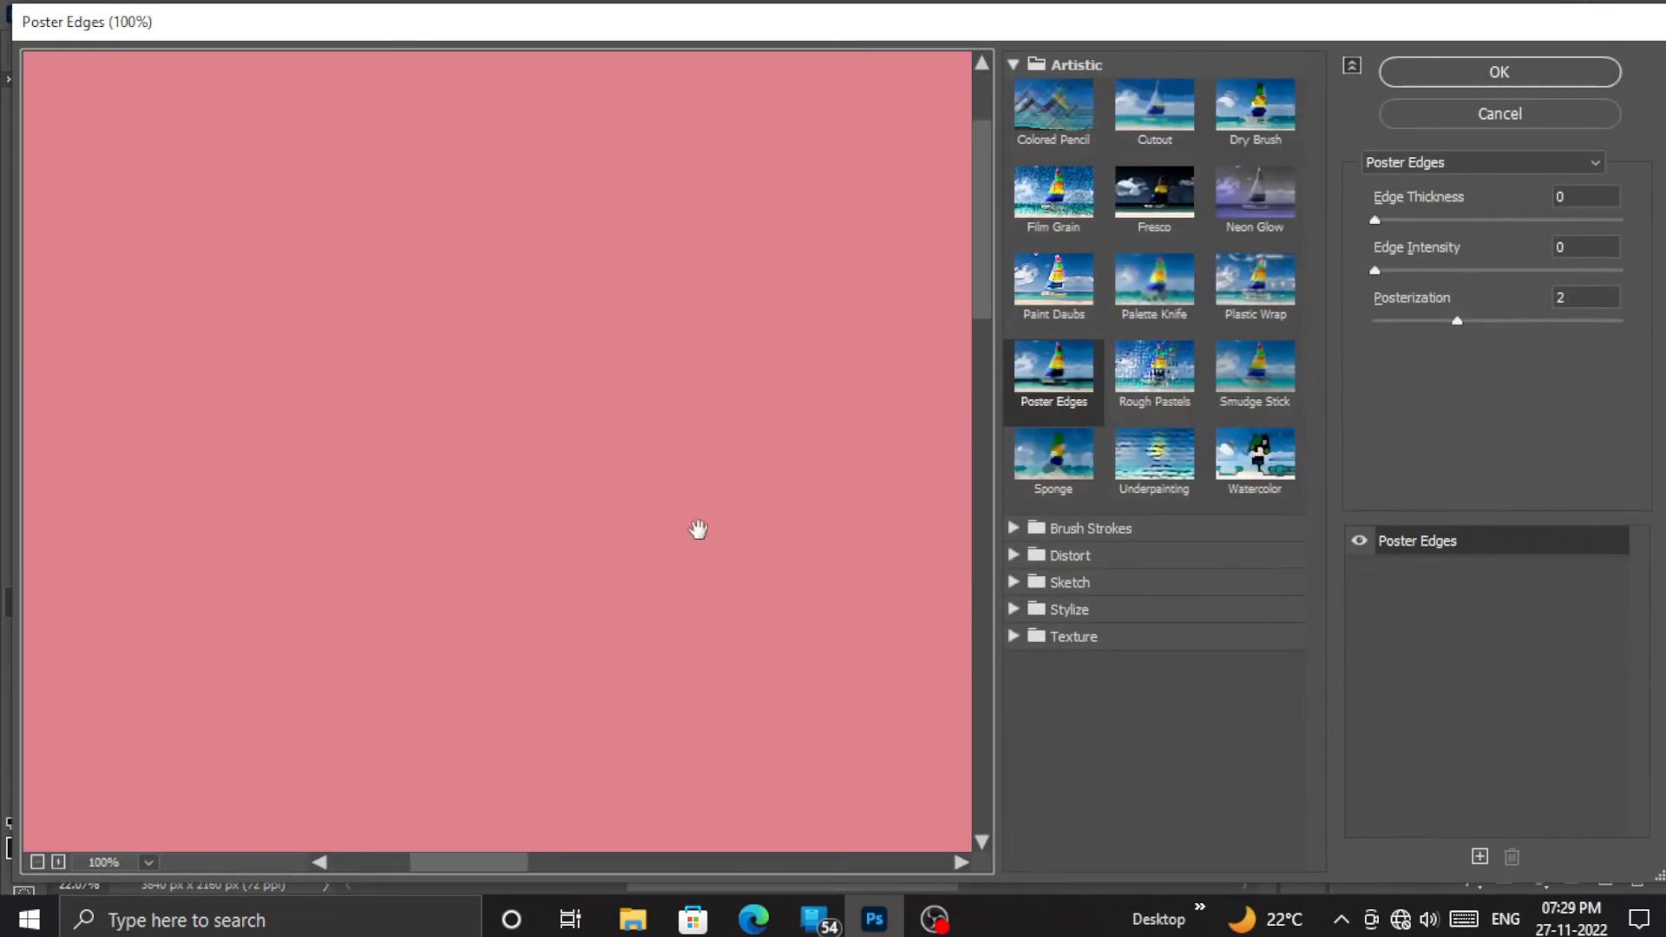
{"action": "left_click_drag", "start_coordinate": [697, 528], "coordinate": [3, 332]}
{"action": "left_click_drag", "start_coordinate": [664, 484], "coordinate": [212, 673]}
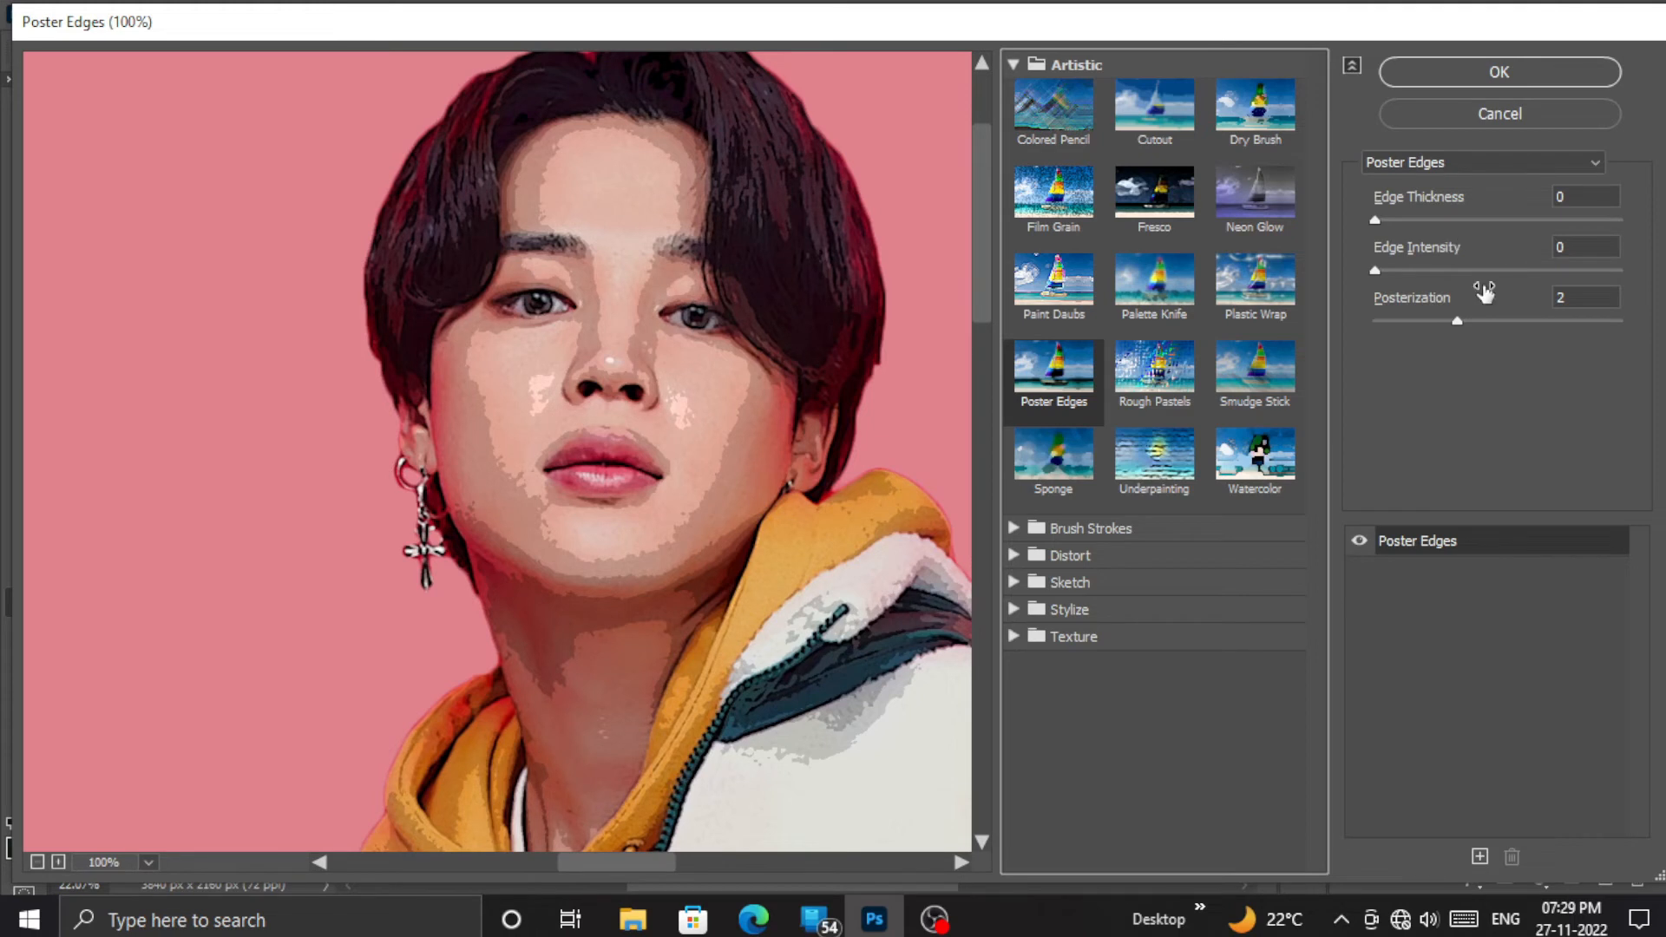
{"action": "left_click", "coordinate": [1472, 324]}
{"action": "left_click_drag", "start_coordinate": [1475, 326], "coordinate": [1485, 328]}
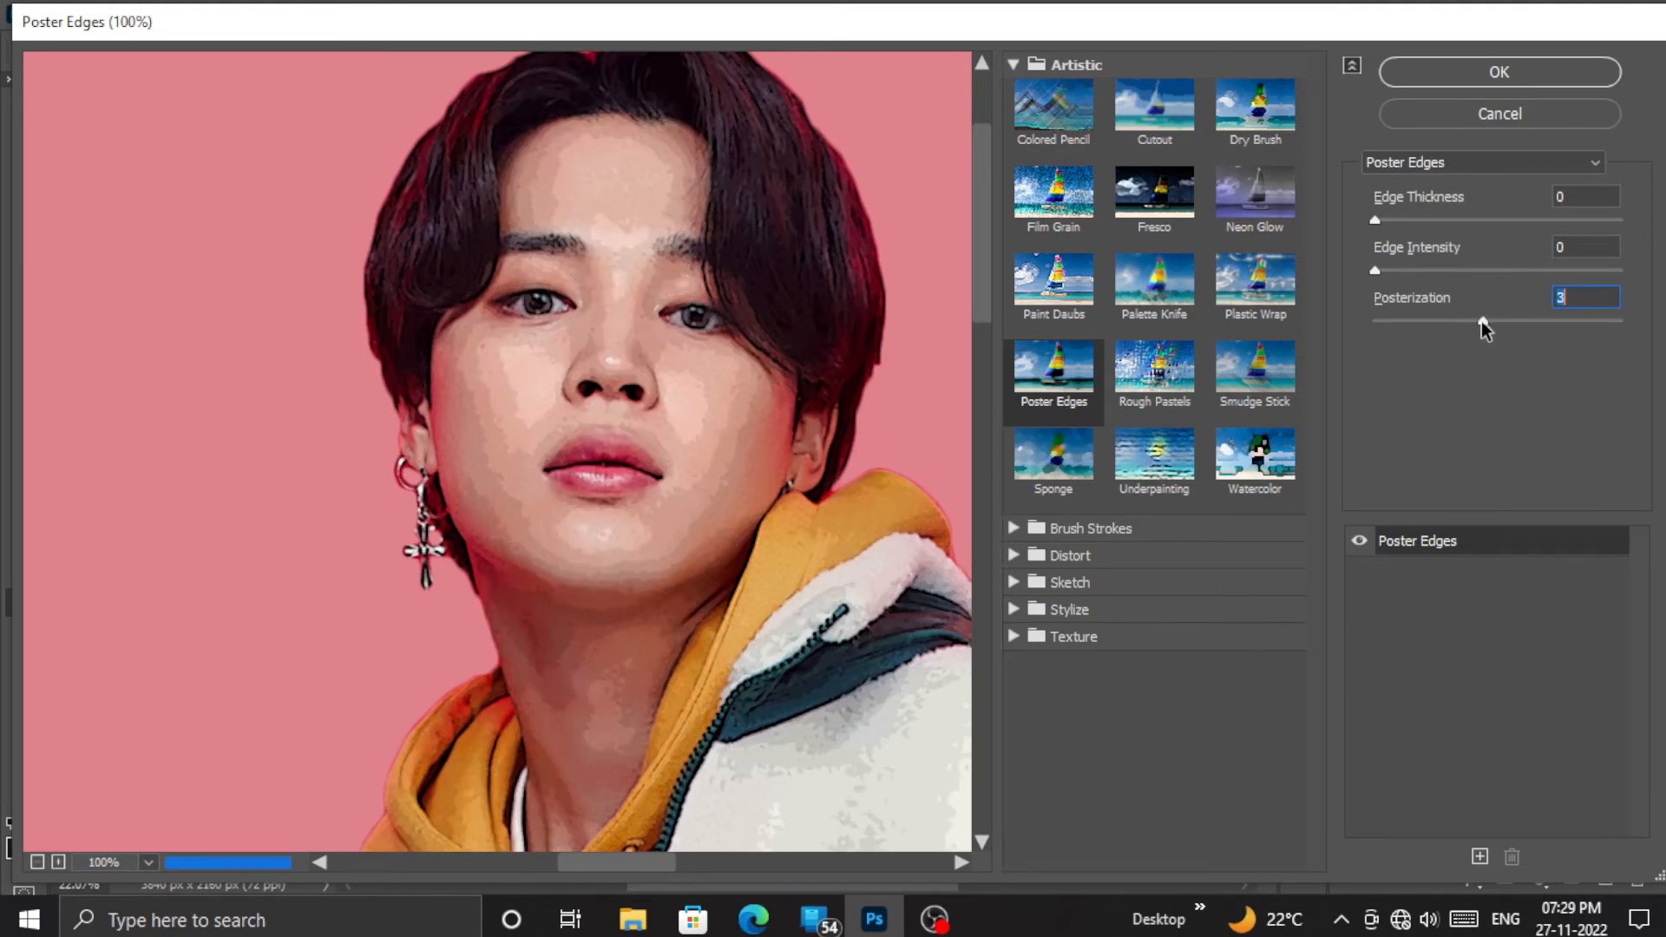
{"action": "left_click", "coordinate": [1518, 76]}
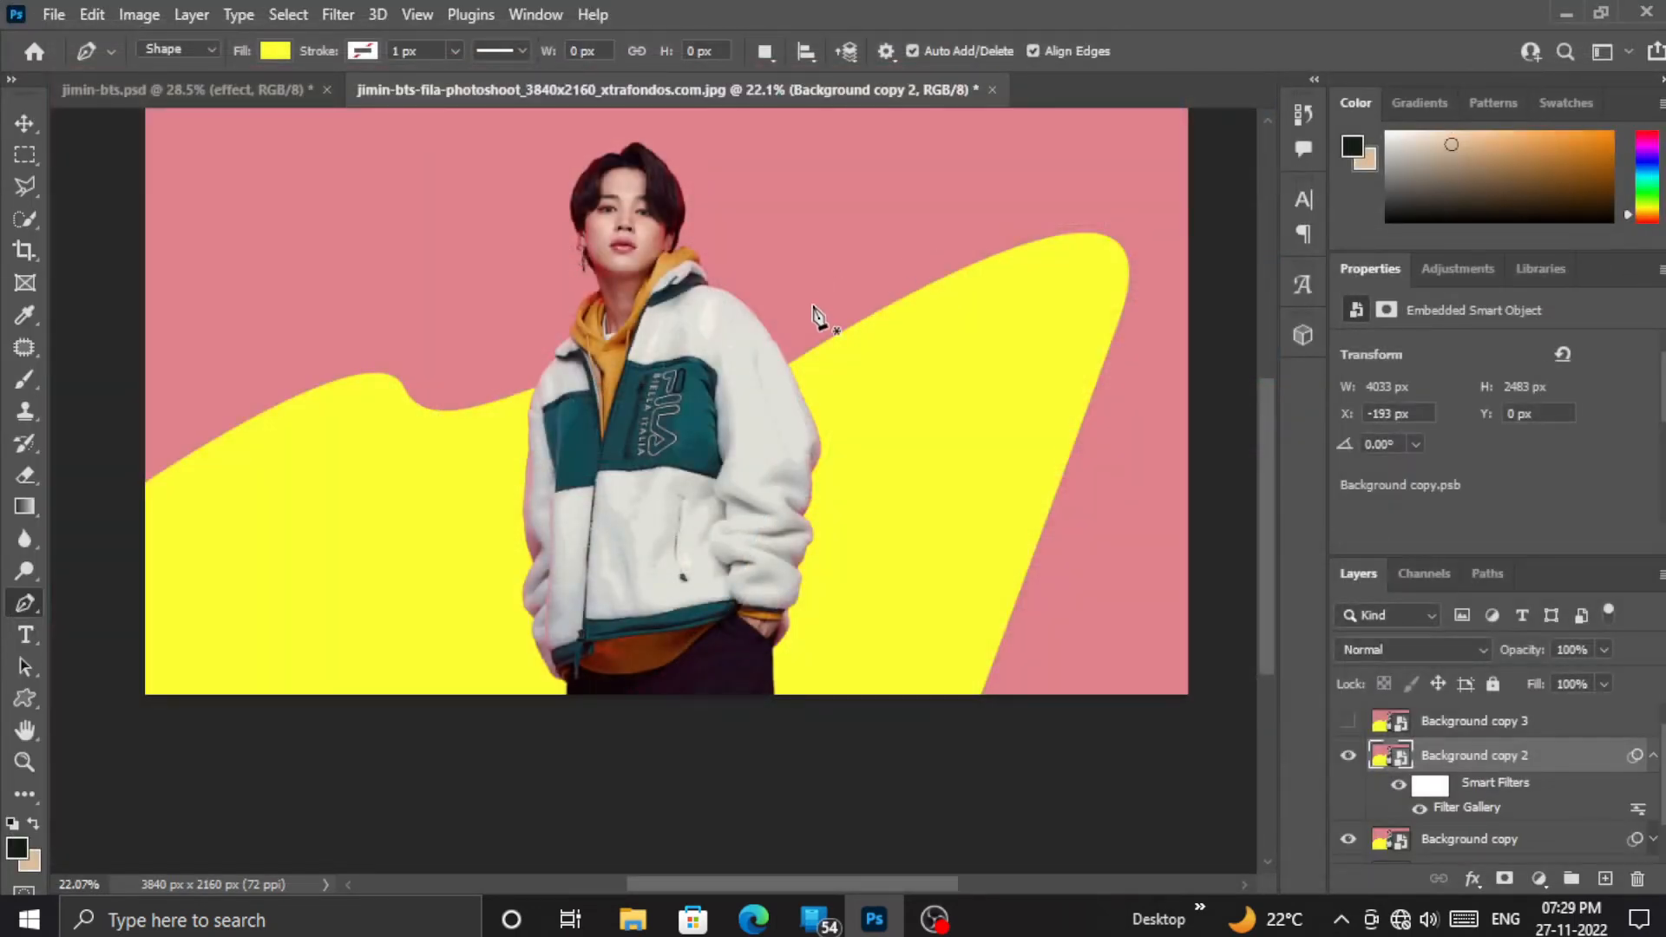
Step: Apply Unsharp Mask to Background copy 2 with Amount 90%, Radius 5.6 pixels and Threshold 10 levels
{"action": "left_click", "coordinate": [335, 14]}
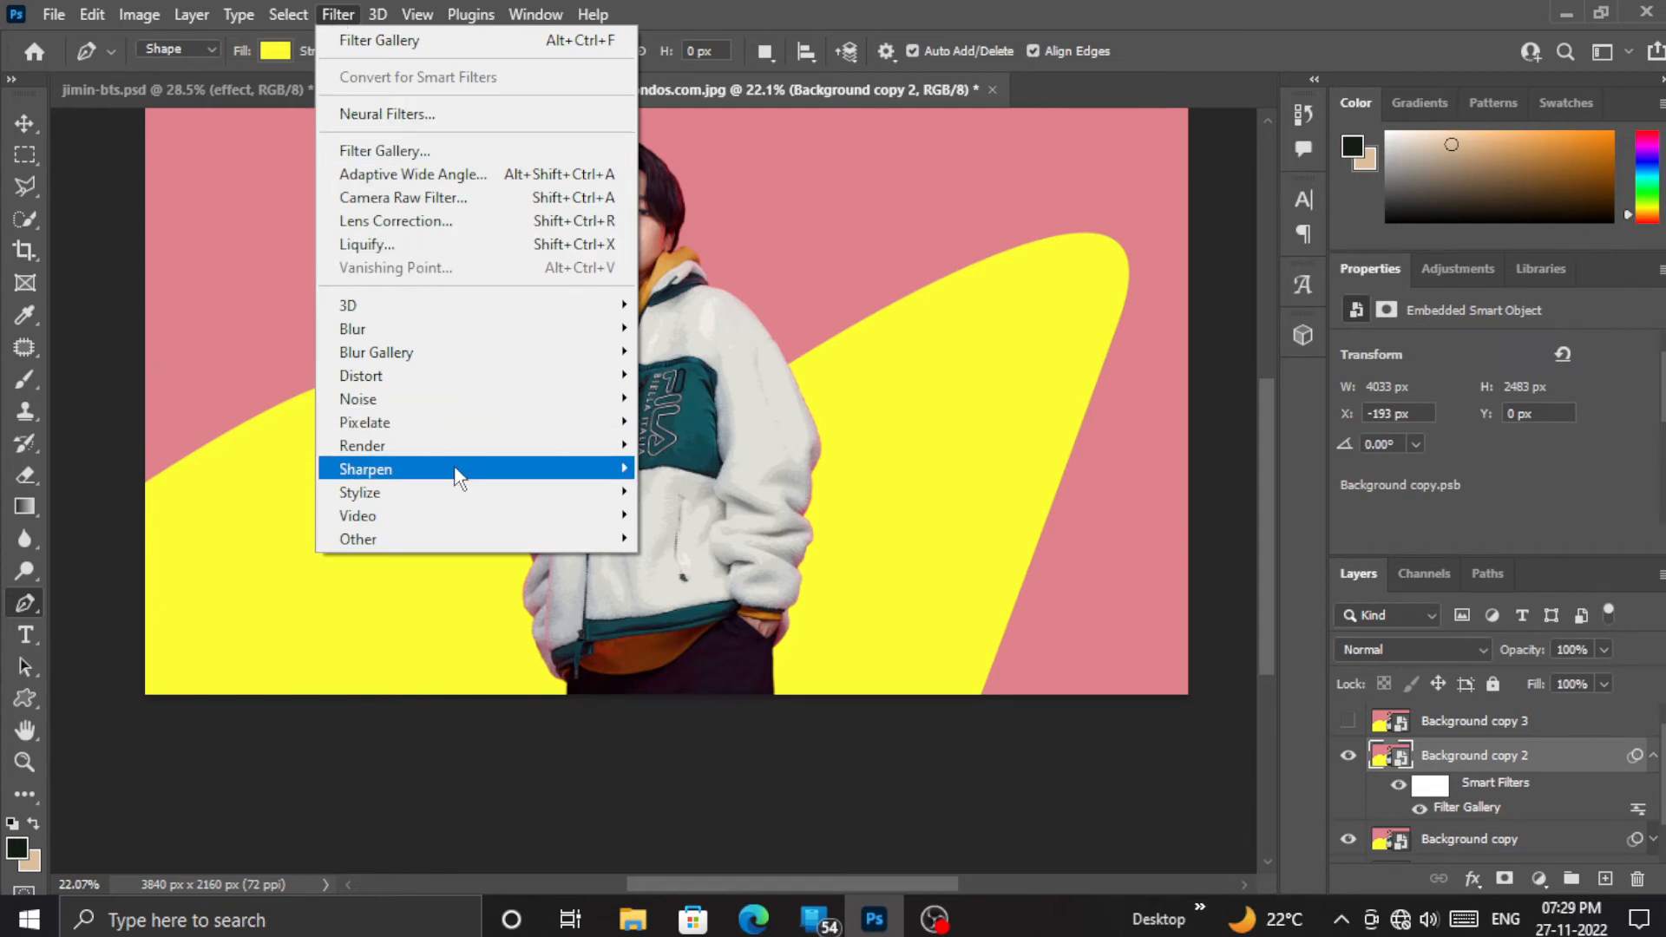
{"action": "mouse_move", "coordinate": [495, 475]}
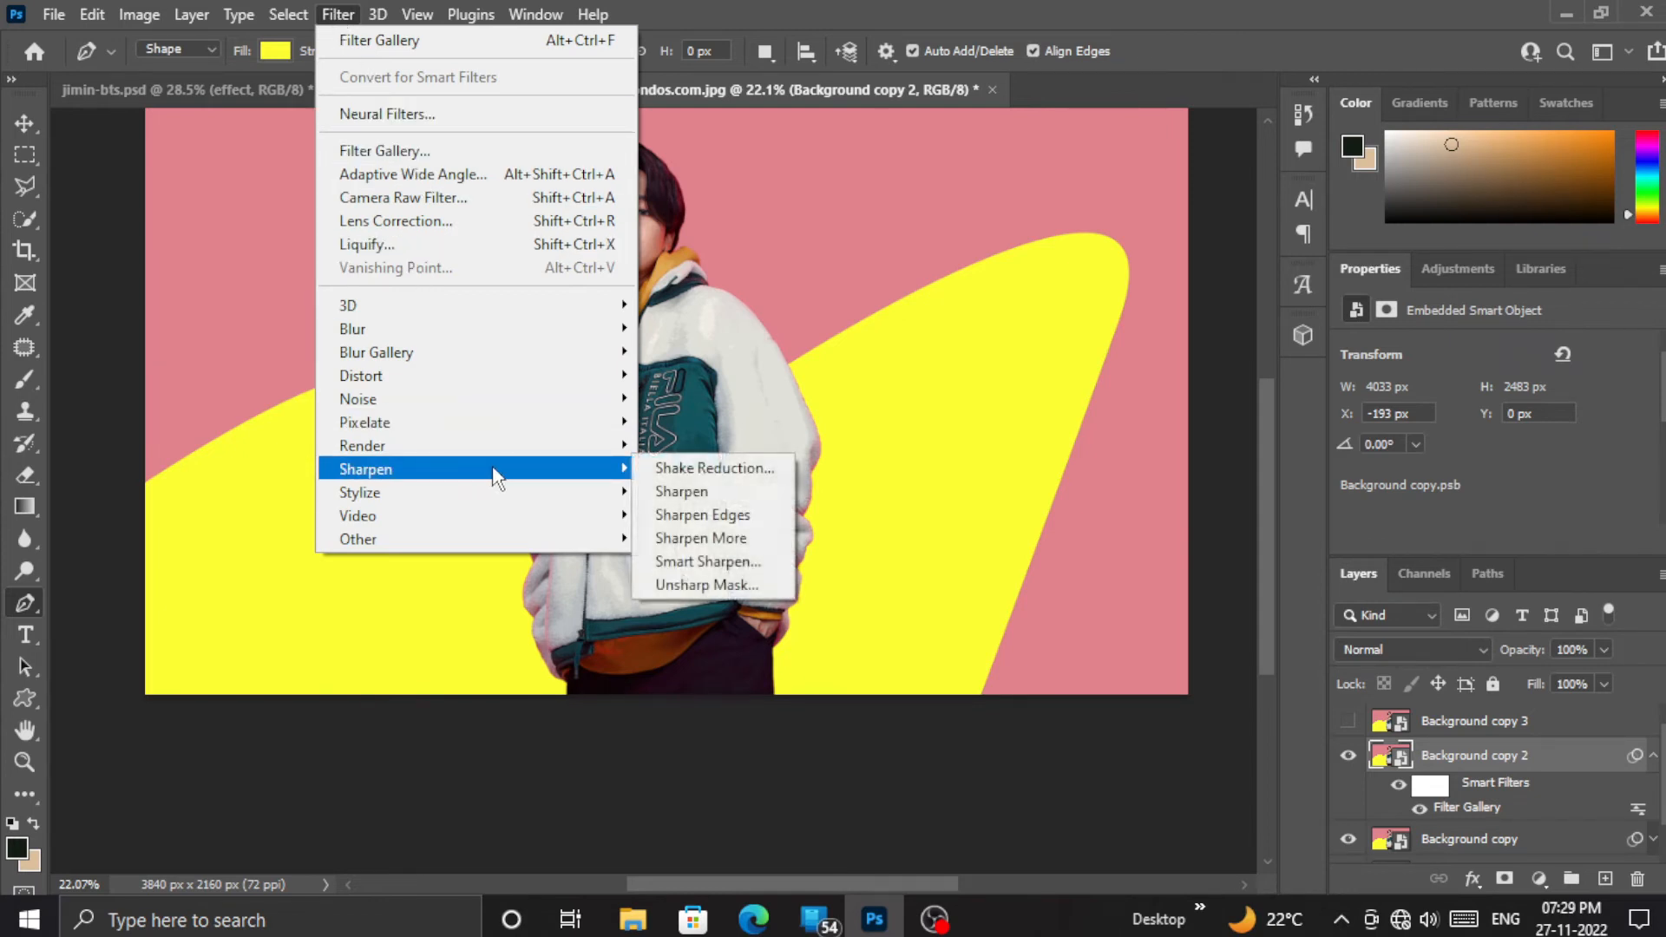
{"action": "left_click", "coordinate": [700, 584]}
{"action": "left_click_drag", "start_coordinate": [1143, 262], "coordinate": [1234, 677]}
{"action": "left_click_drag", "start_coordinate": [1114, 293], "coordinate": [1205, 691]}
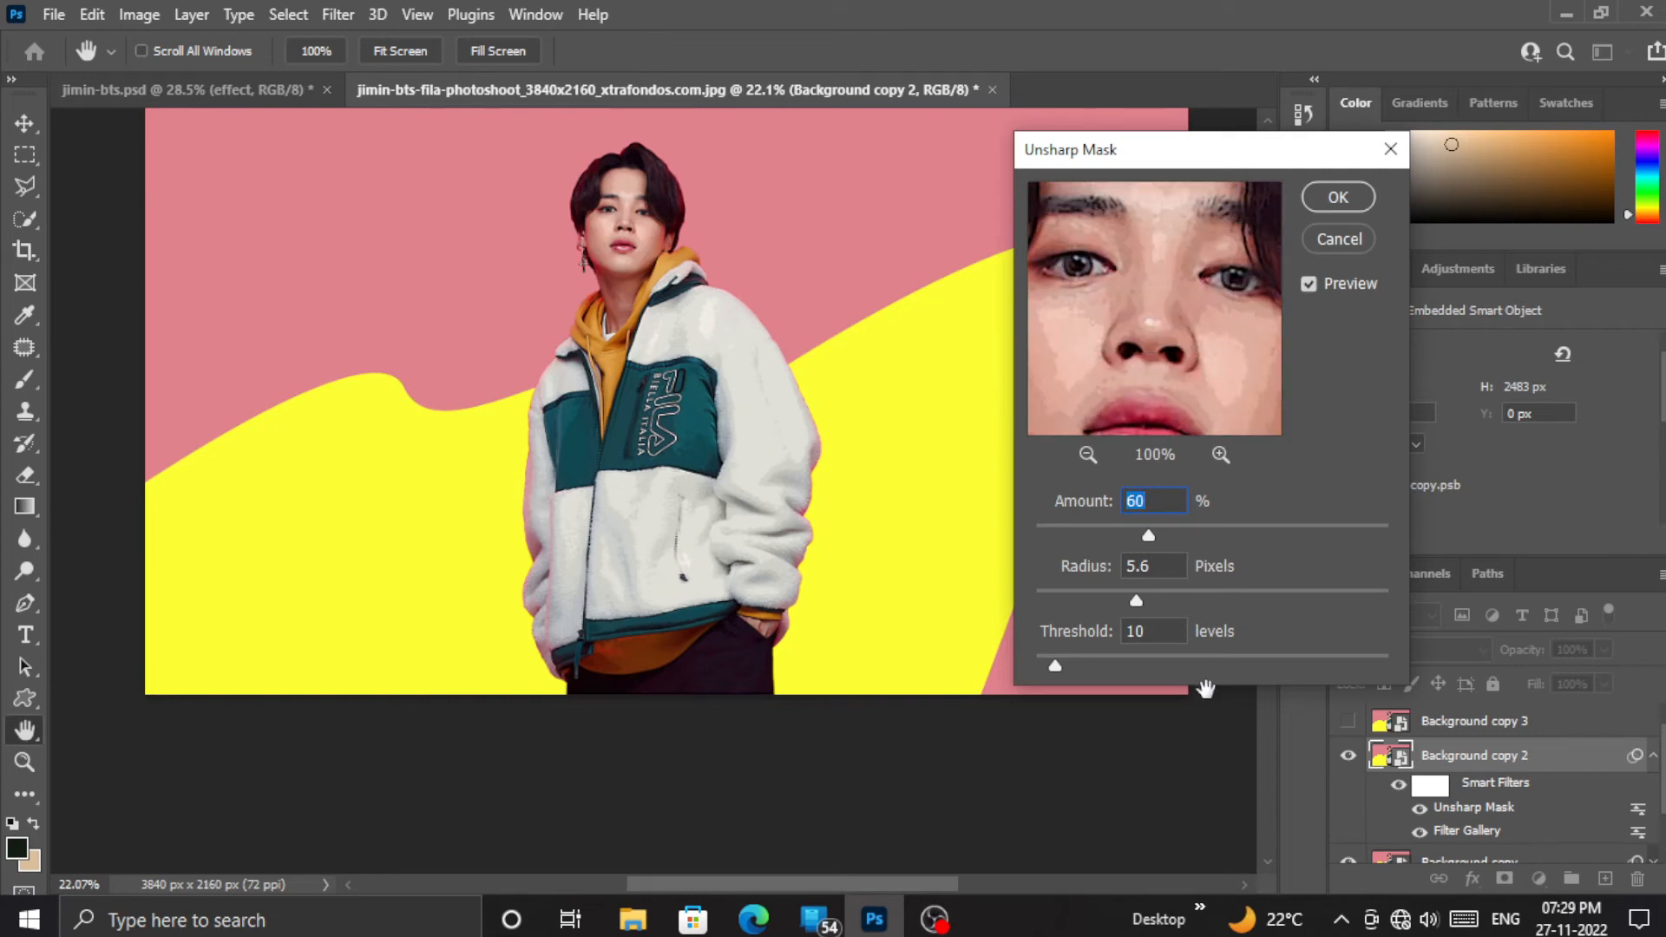
{"action": "left_click_drag", "start_coordinate": [1158, 538], "coordinate": [1201, 534]}
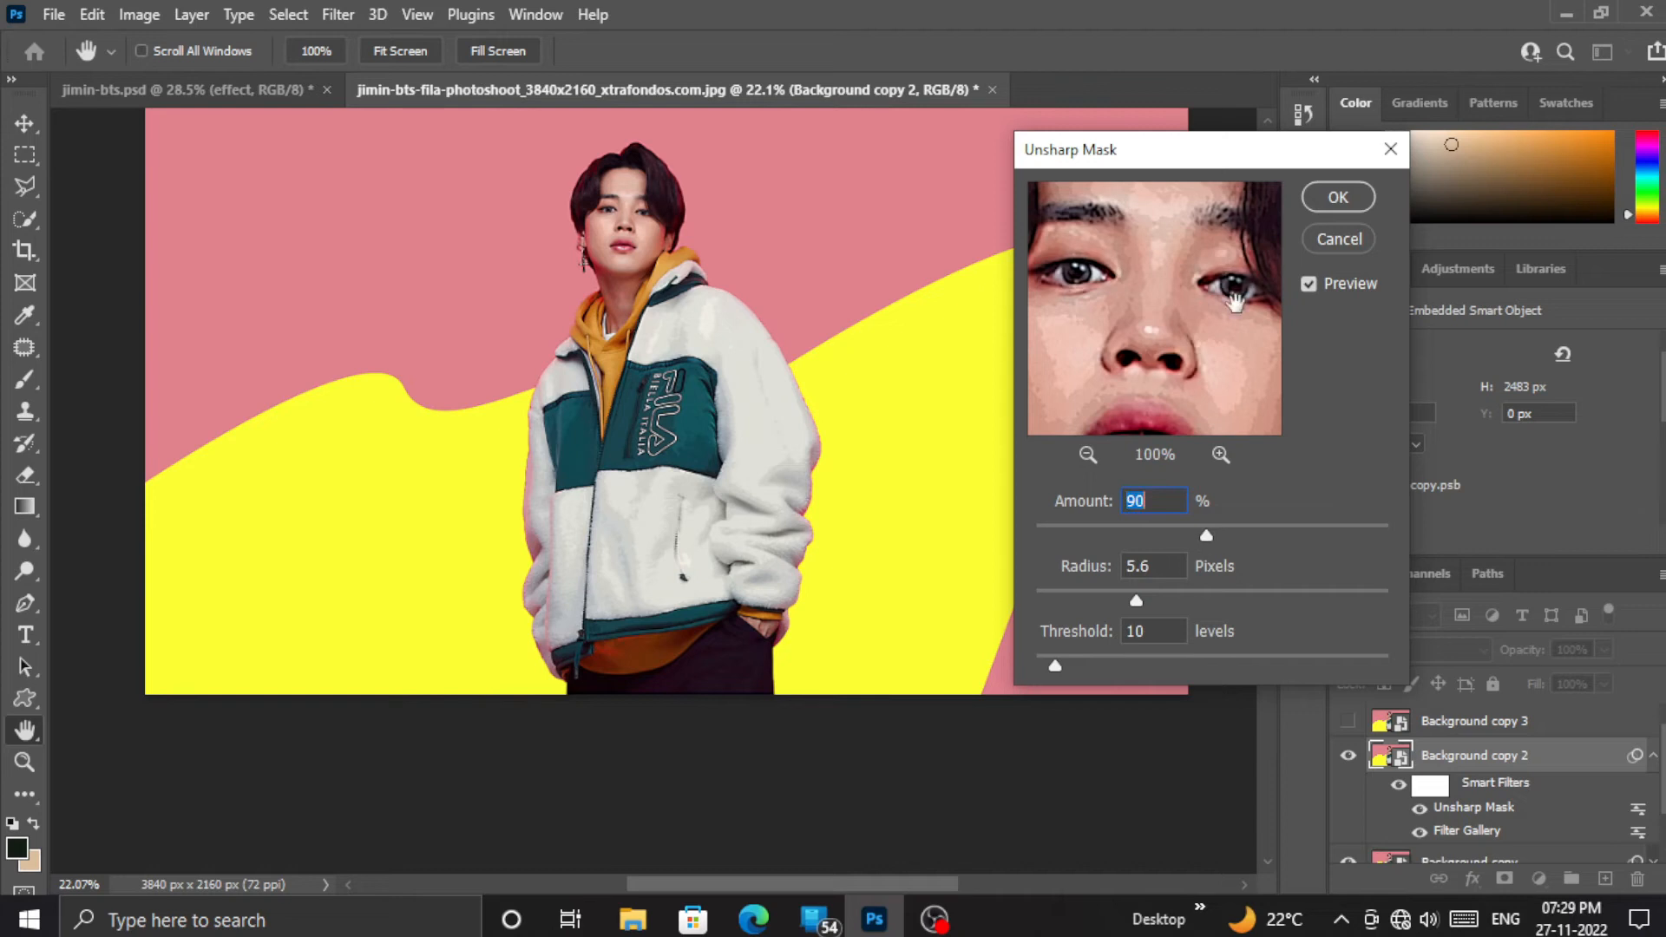
{"action": "left_click", "coordinate": [1338, 197]}
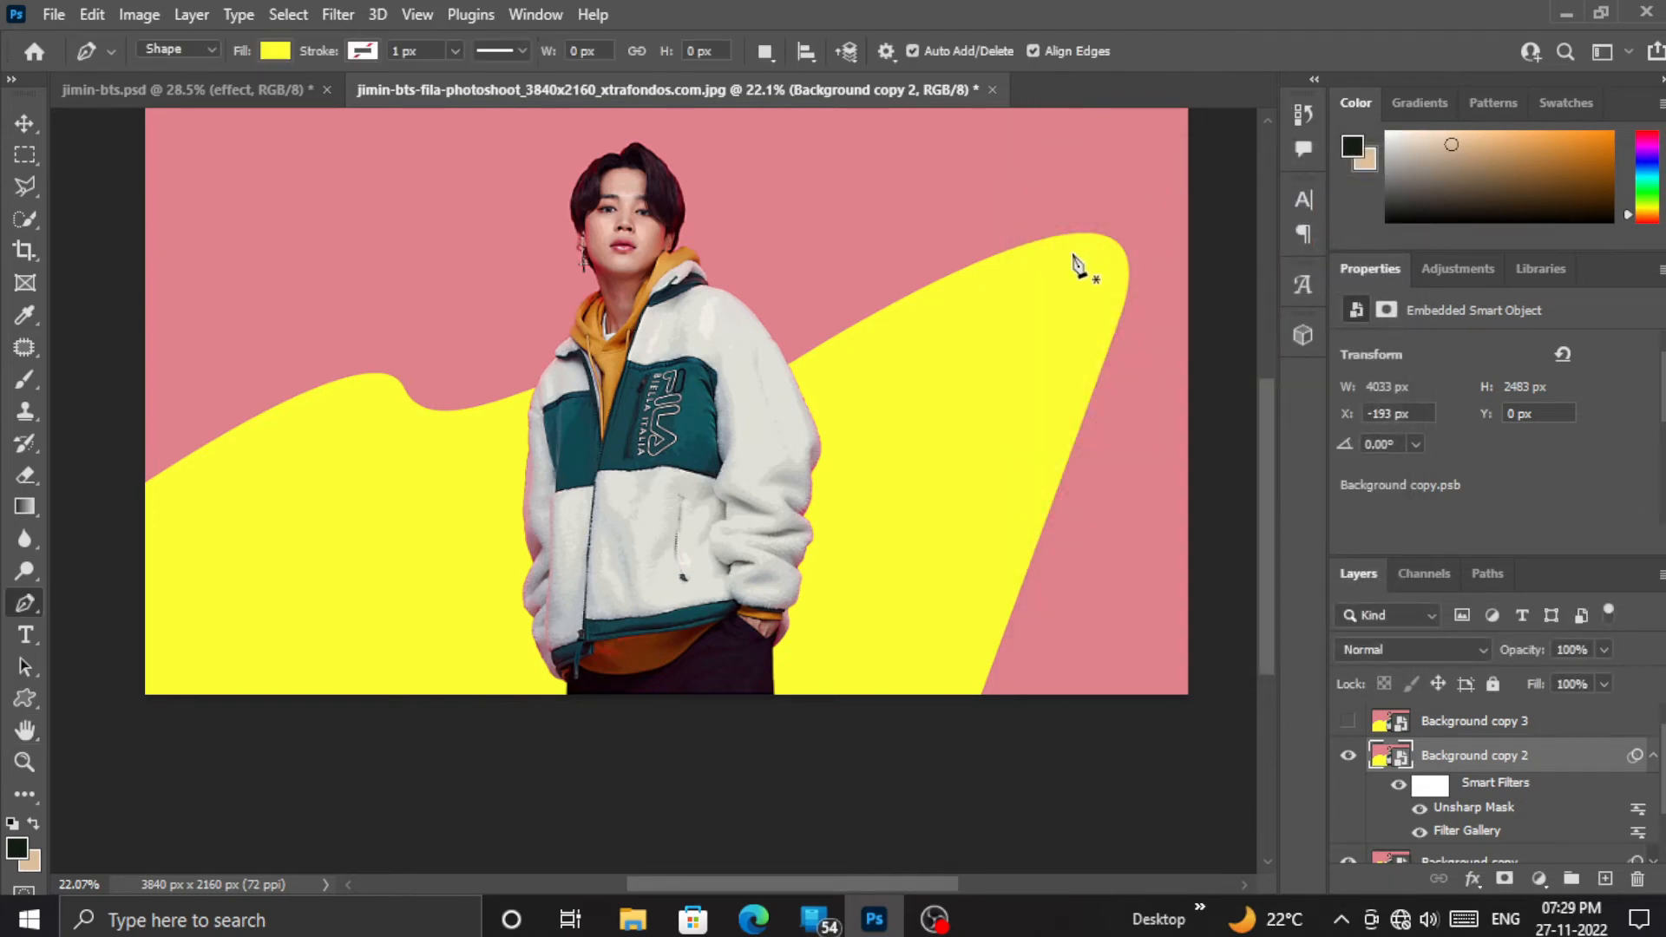
Step: Apply Oil Paint to Background copy 2 with Stylization 4.0, Cleanliness 3.0, Scale 0.1, Bristle Detail 0.0, lighting Angle -60° and Shine 0.0
{"action": "left_click", "coordinate": [335, 15]}
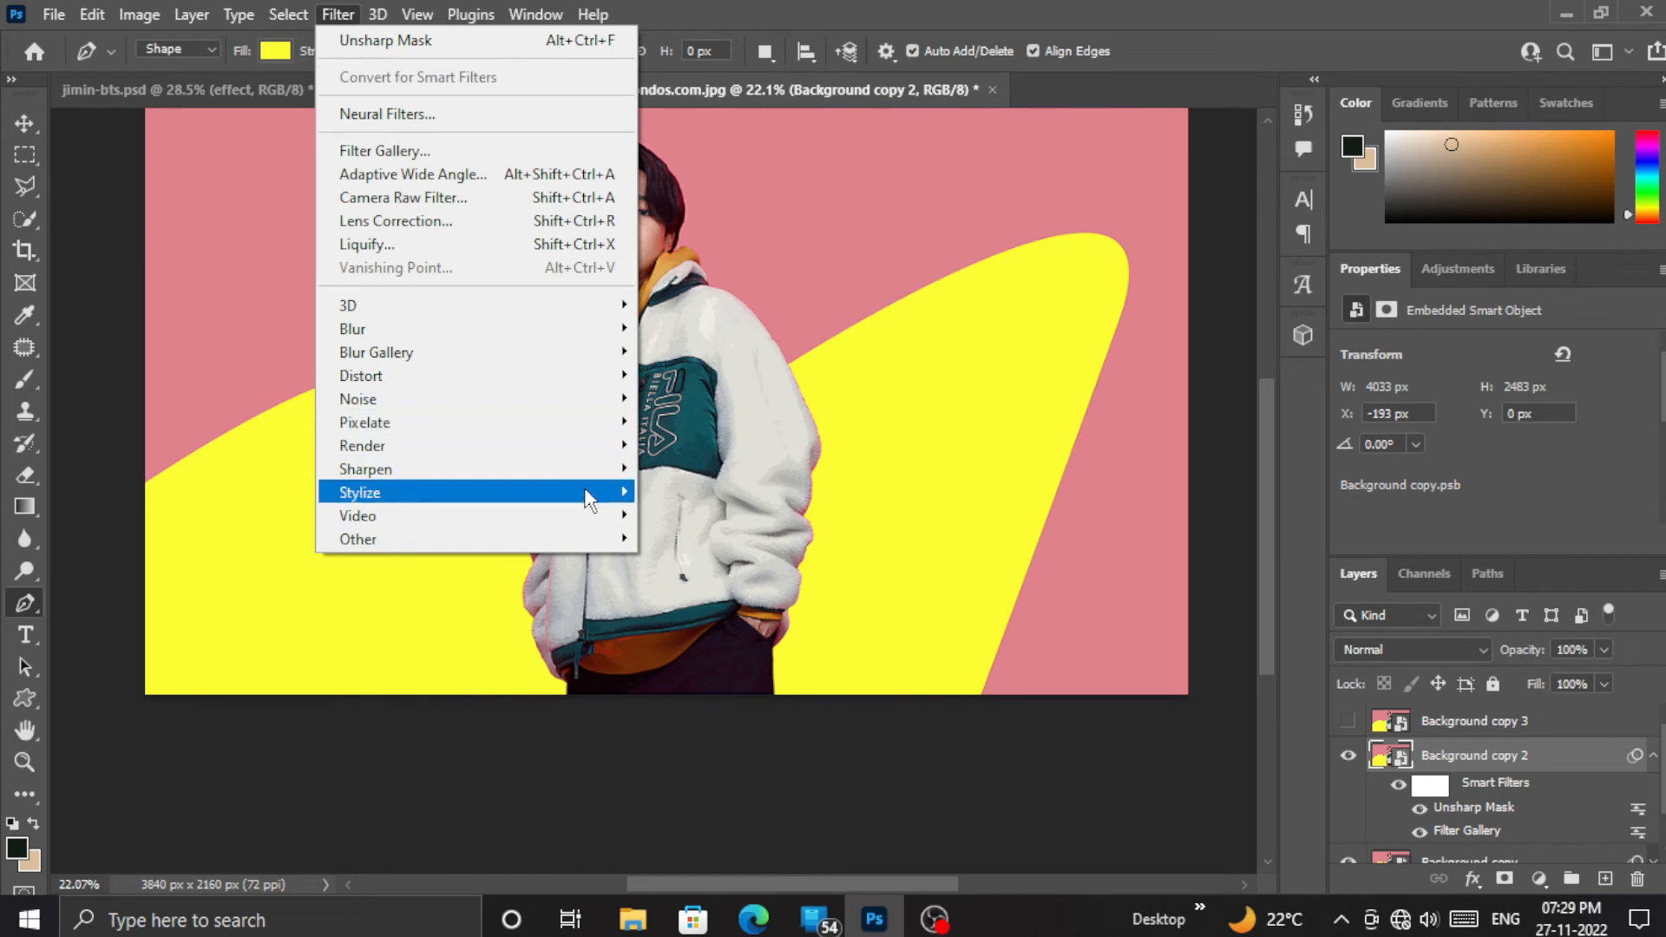
{"action": "mouse_move", "coordinate": [451, 495]}
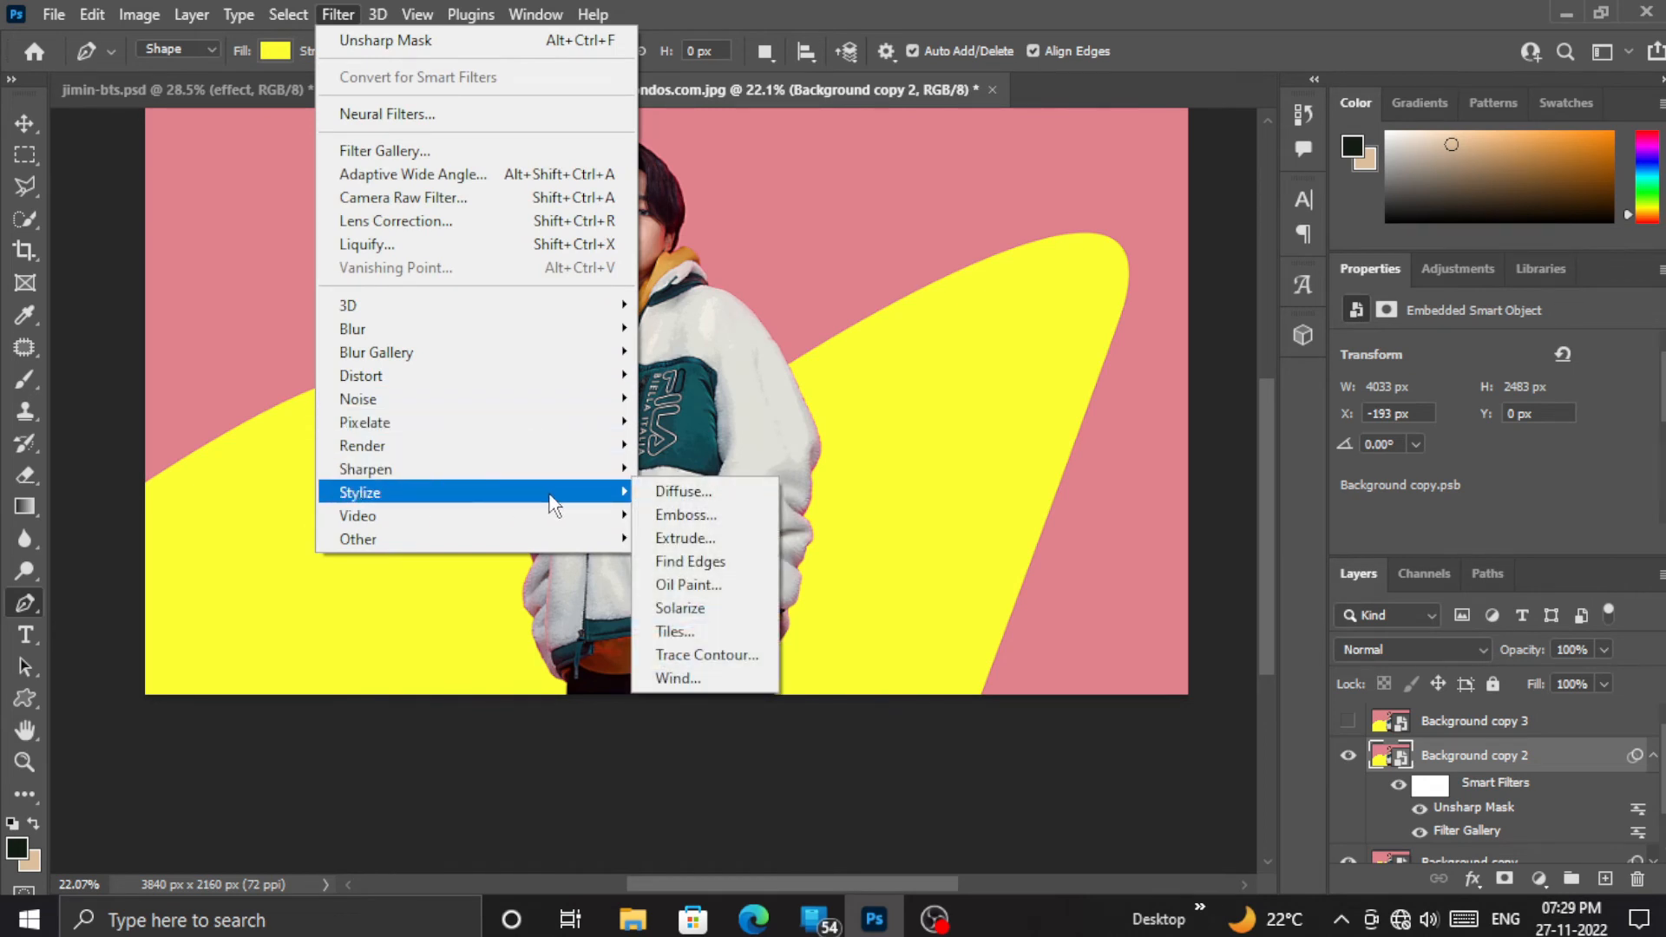
{"action": "left_click", "coordinate": [666, 588]}
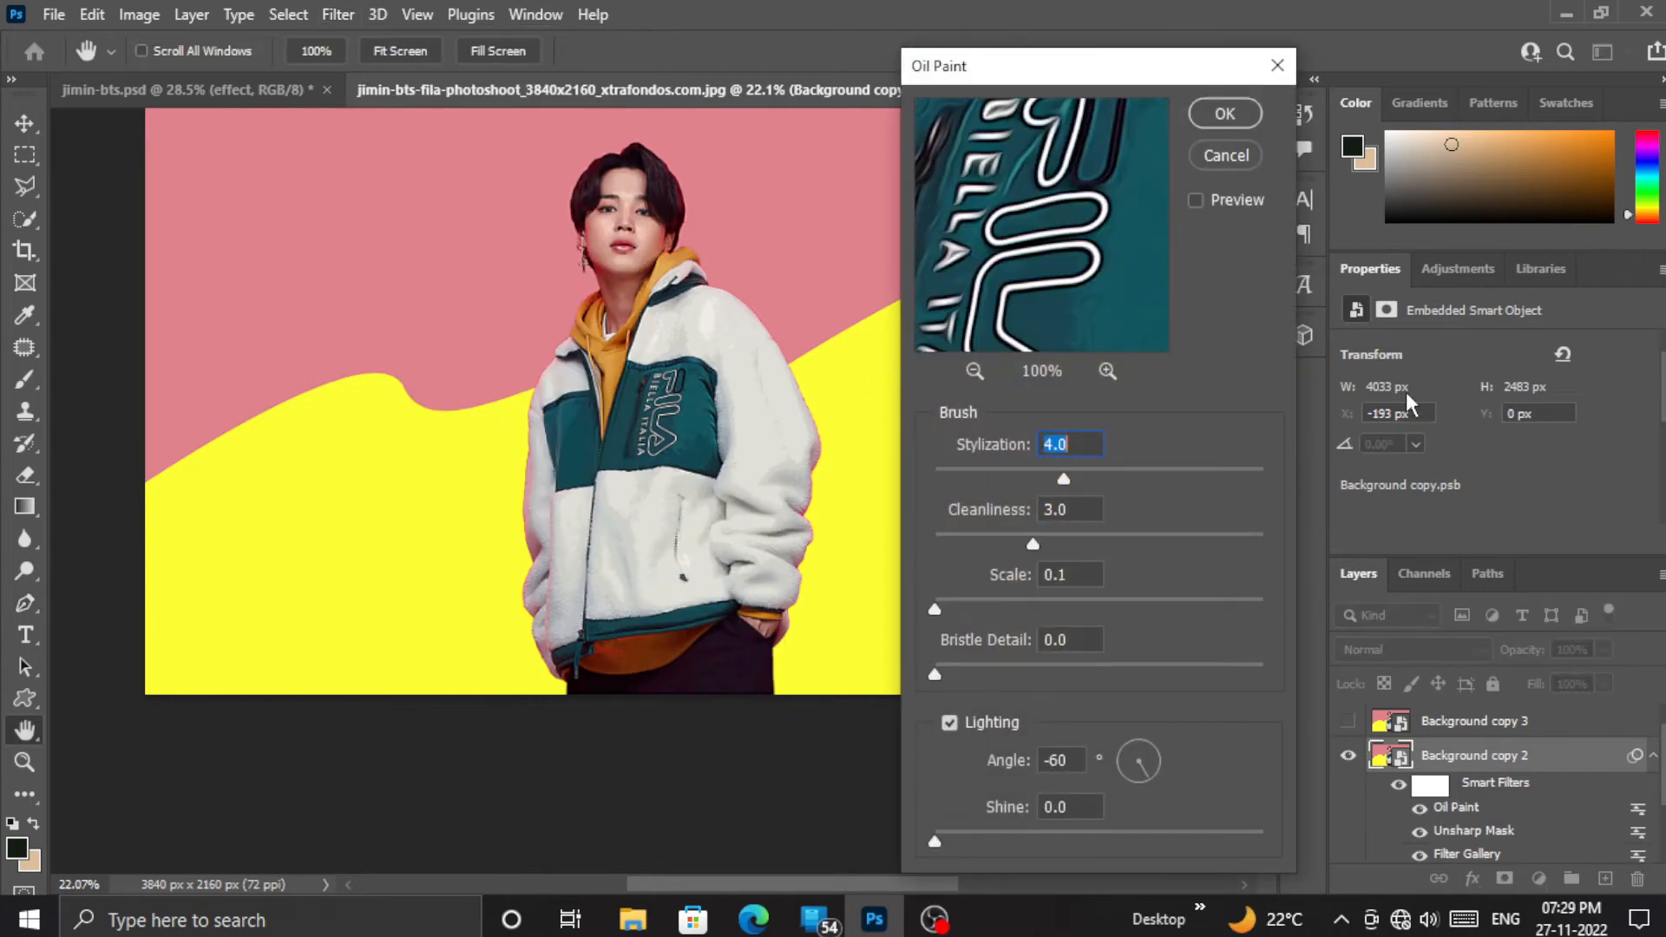
{"action": "key", "text": "Tab"}
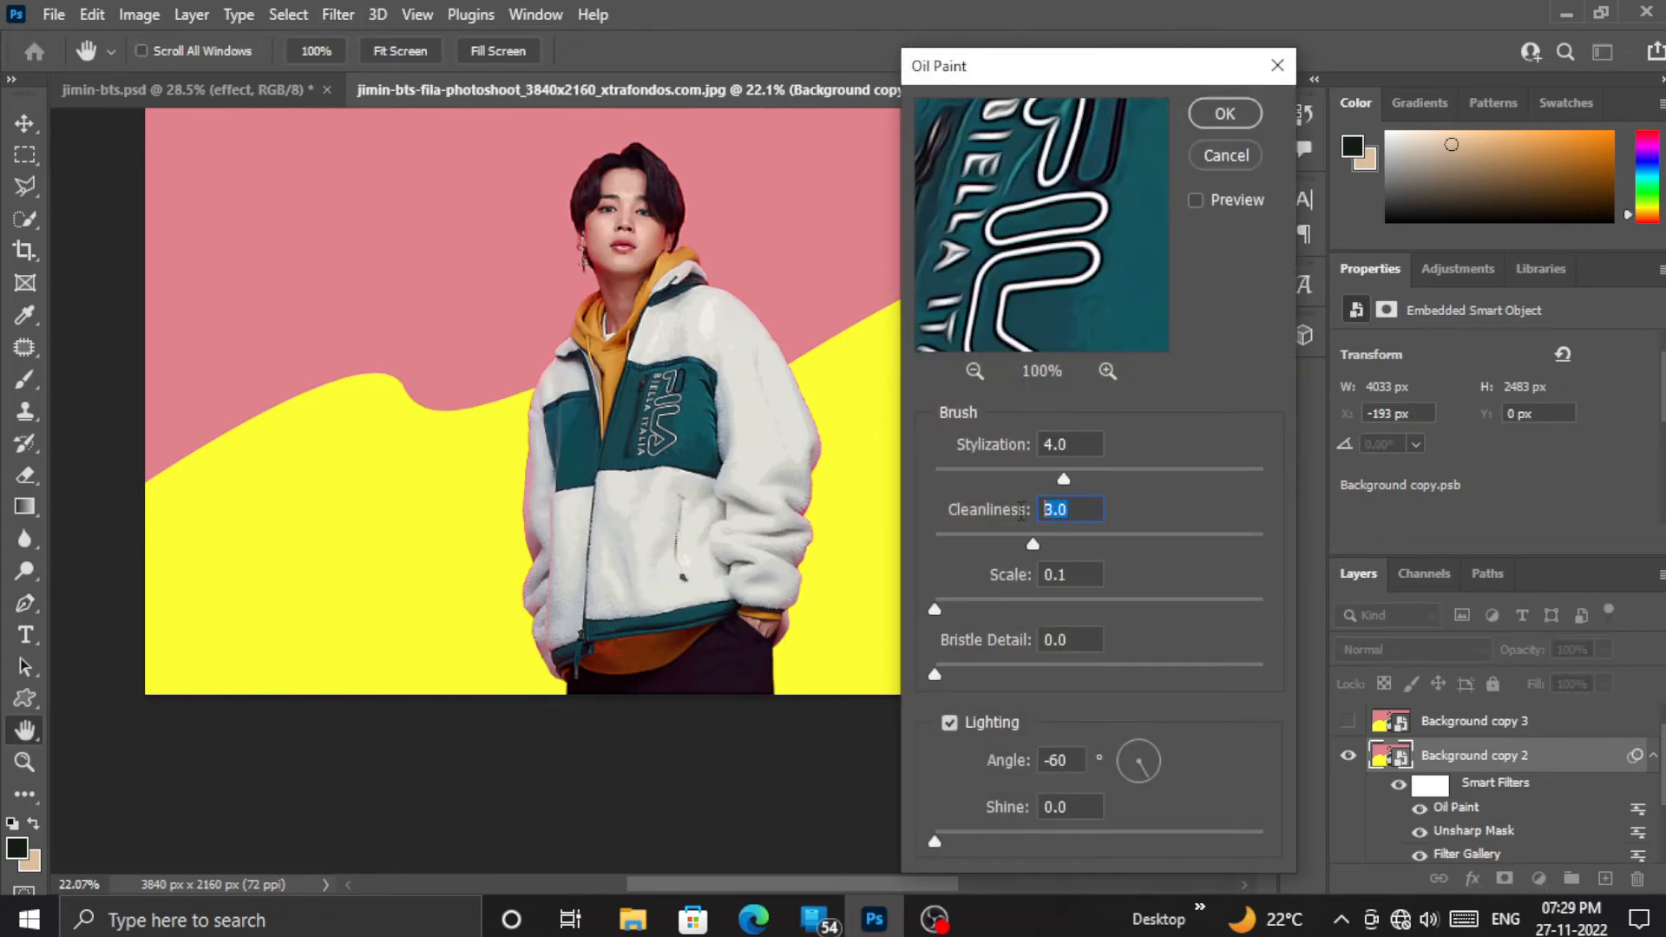
{"action": "key", "text": "Tab"}
{"action": "left_click", "coordinate": [1224, 113]}
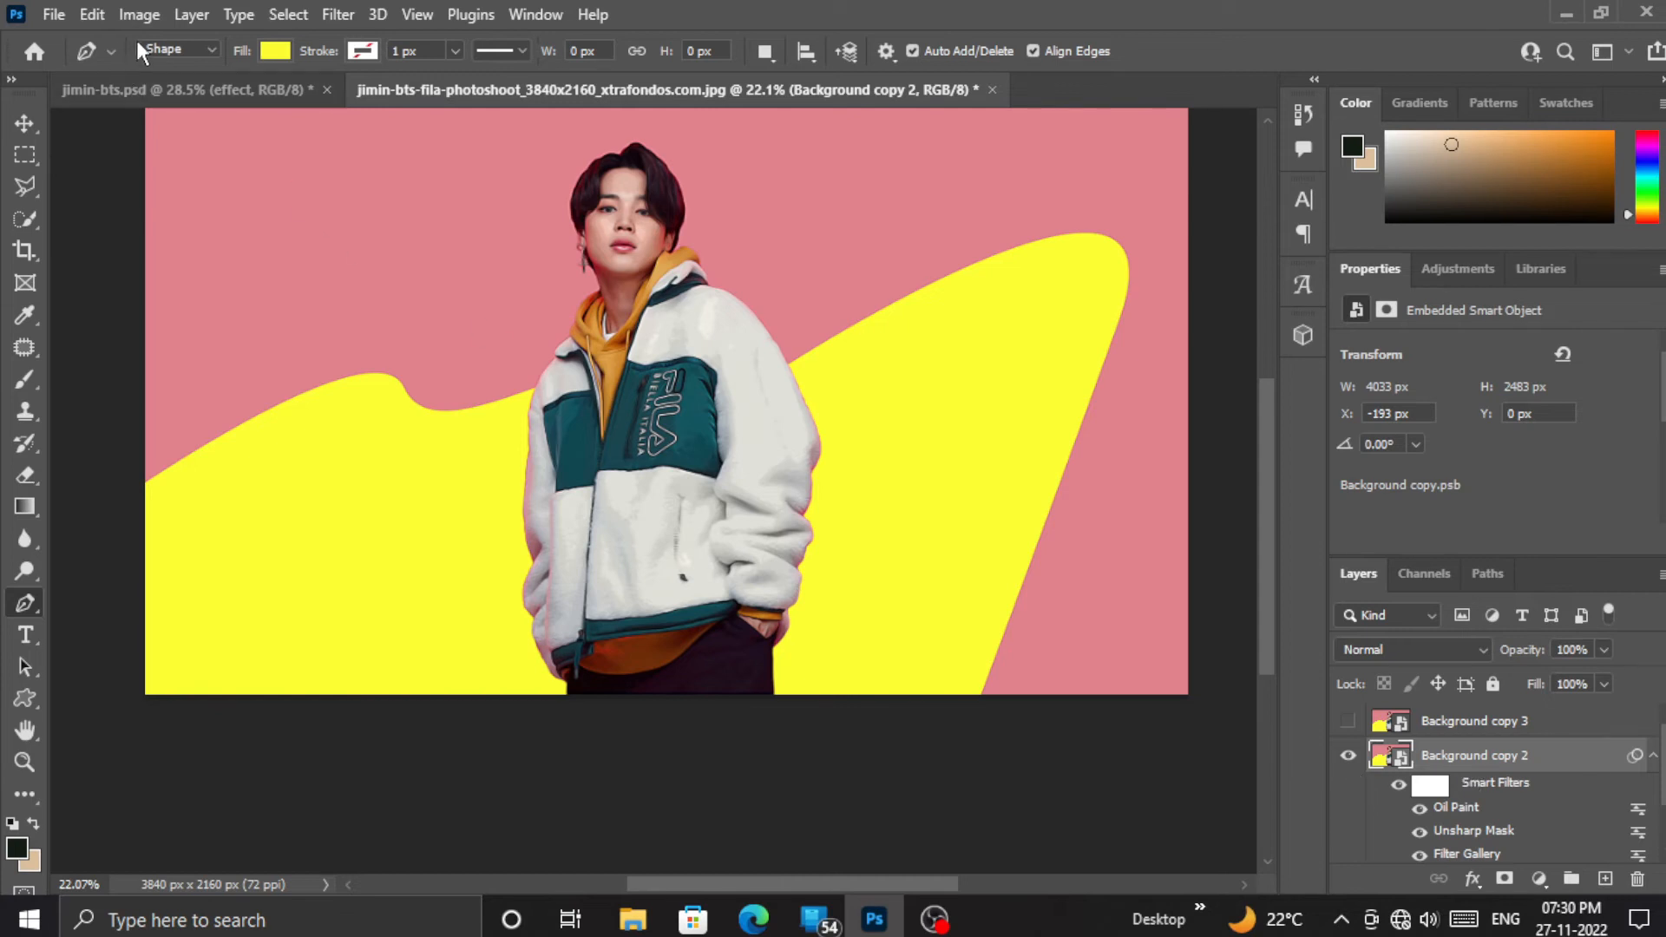
Step: Add a second Unsharp Mask to Background copy 2 with Amount 60%, Radius 5.6 pixels and Threshold 10 levels, and collapse its filter list
{"action": "left_click", "coordinate": [335, 15]}
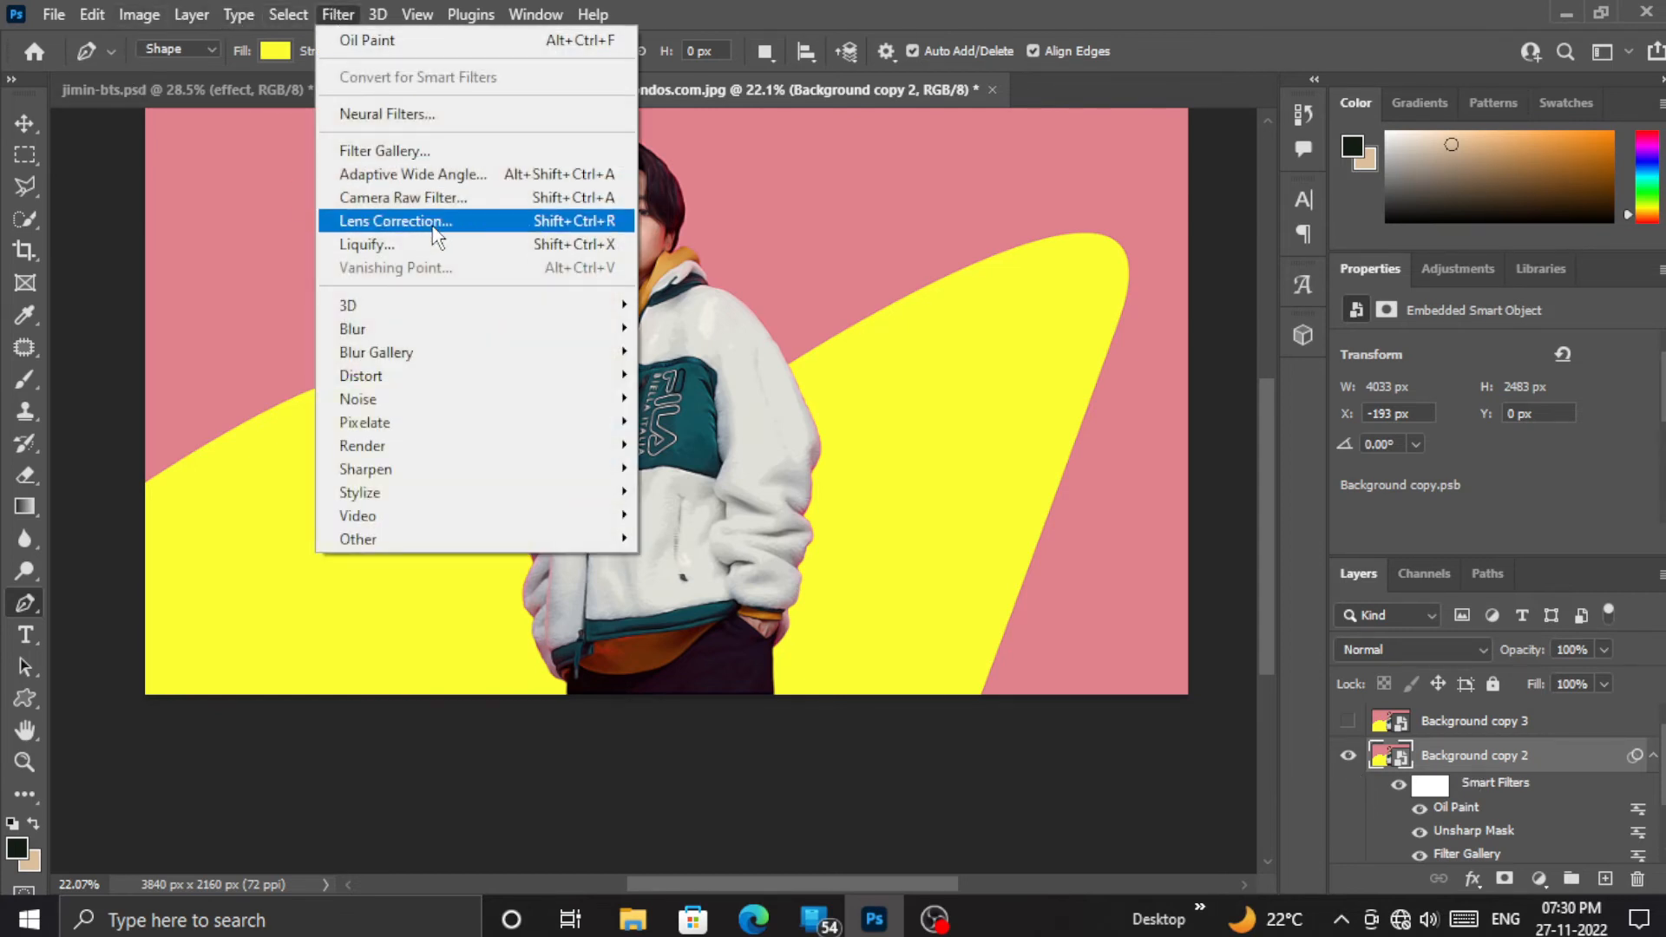
{"action": "mouse_move", "coordinate": [606, 468]}
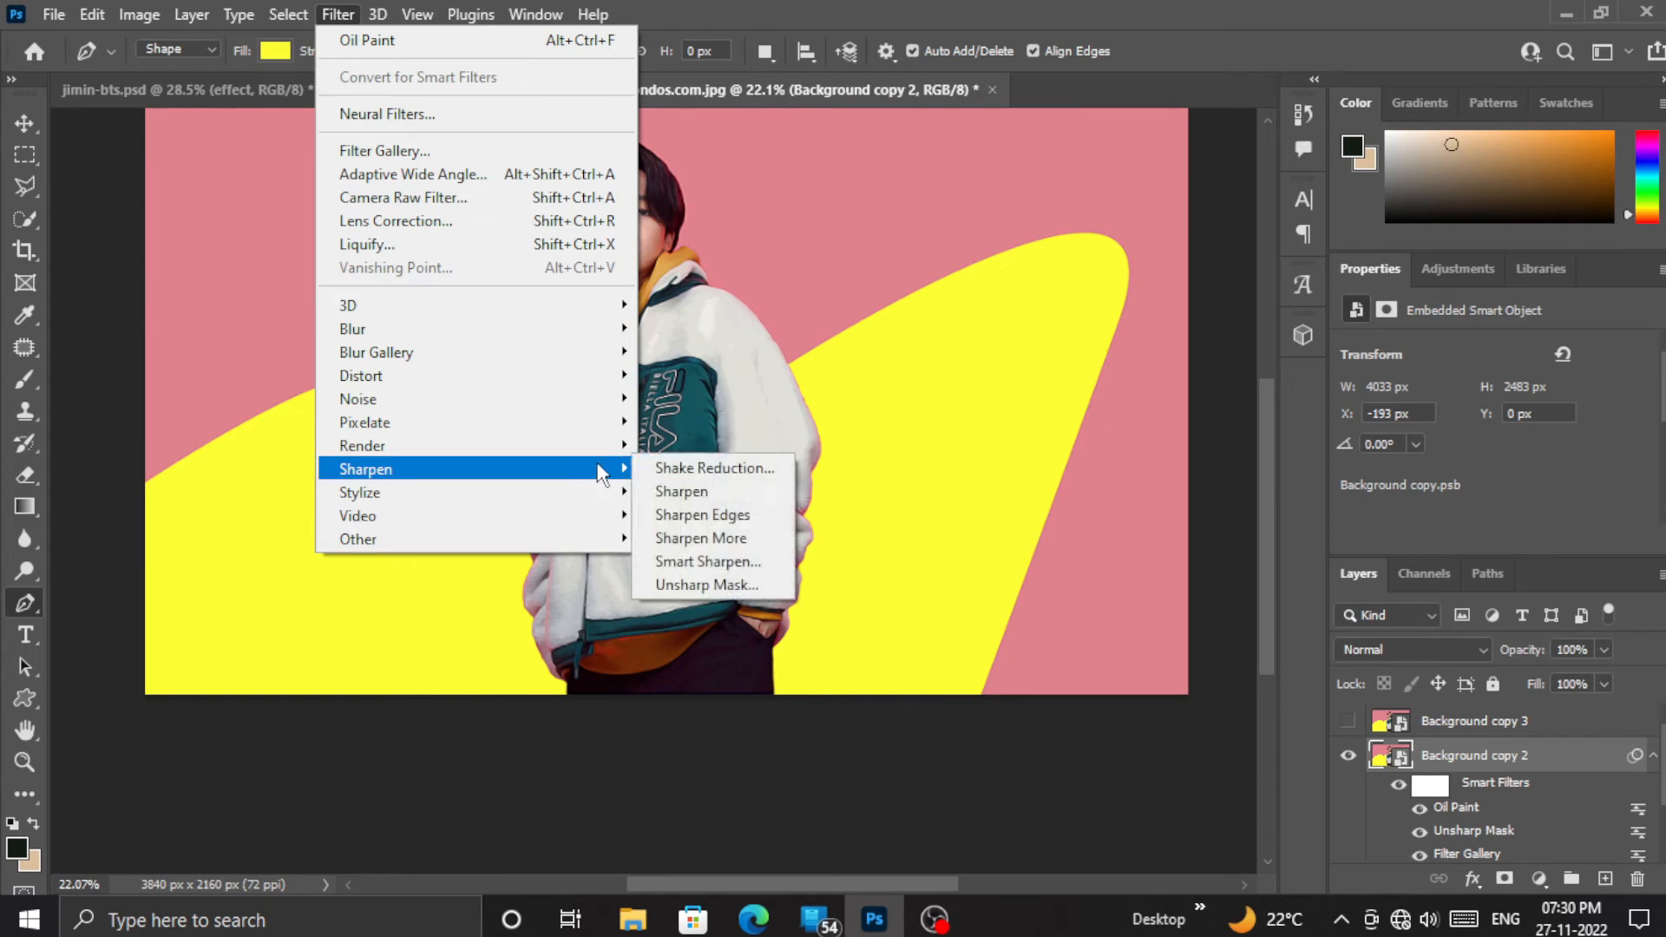
{"action": "left_click", "coordinate": [707, 584]}
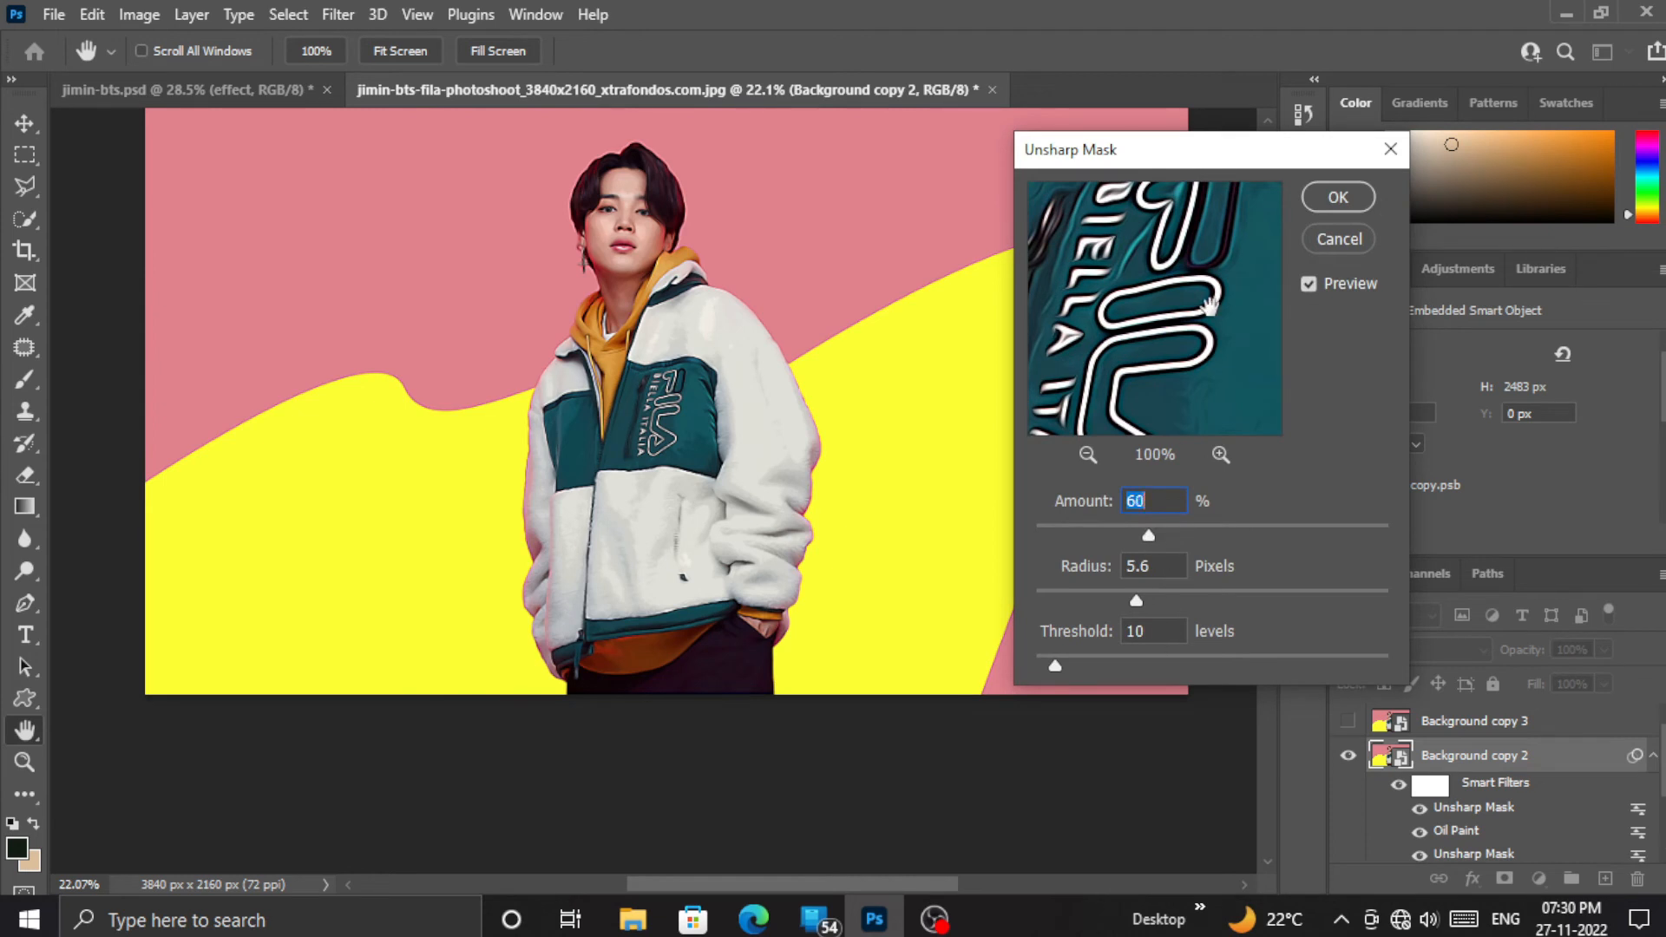
{"action": "left_click", "coordinate": [1337, 197]}
{"action": "key", "text": "p"}
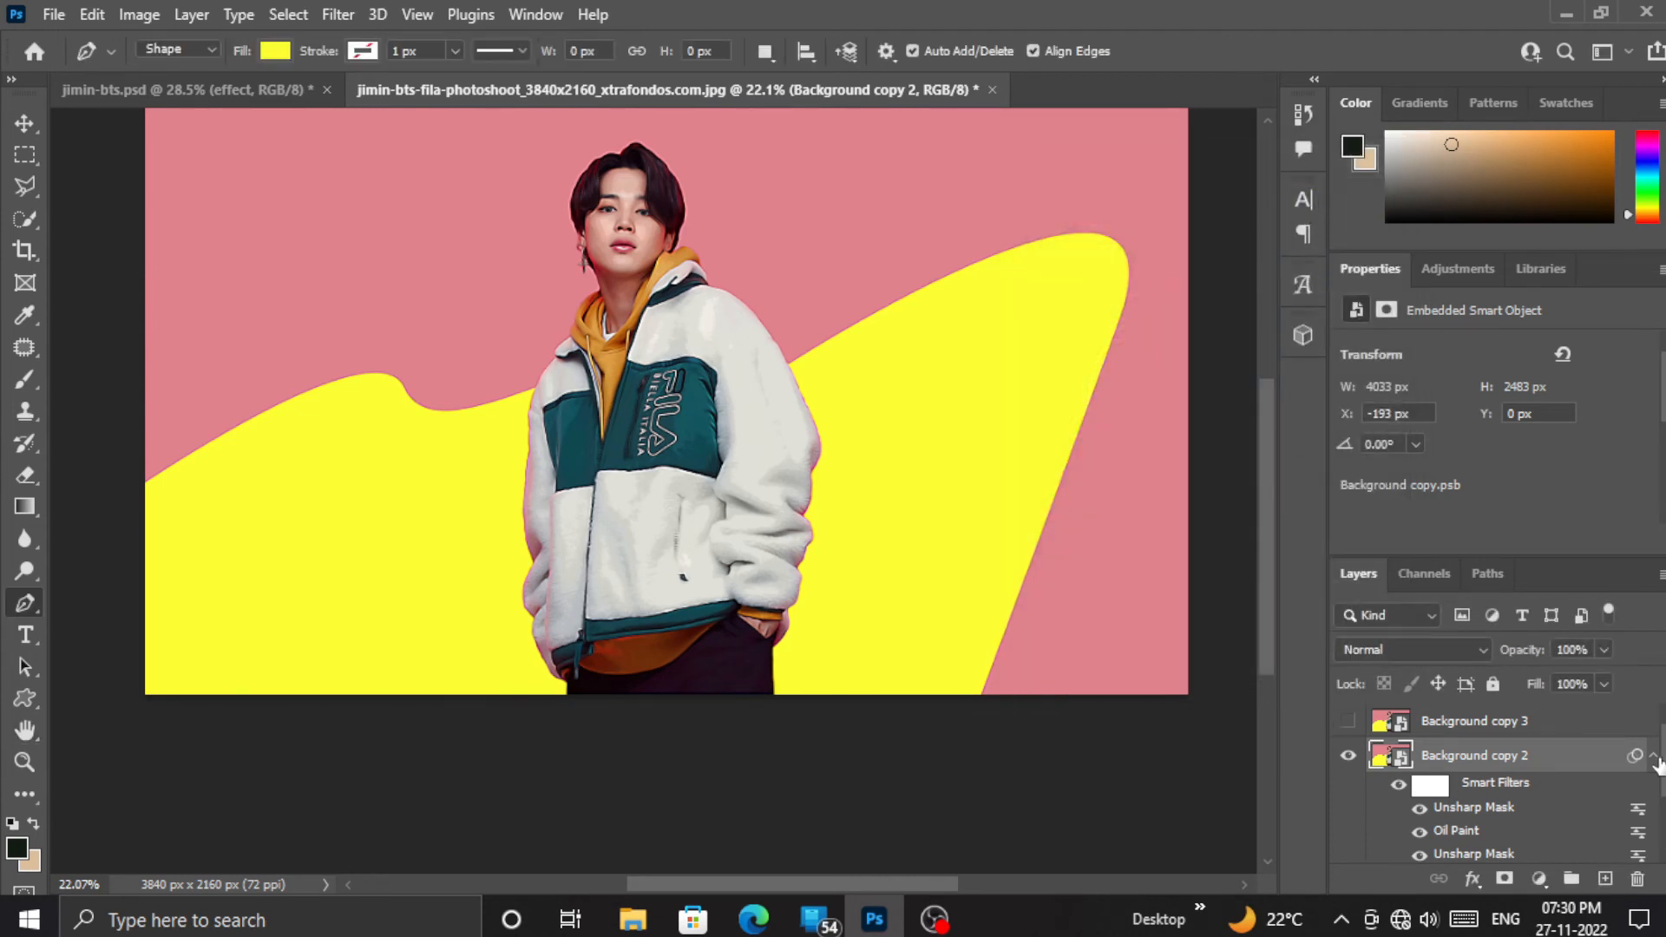
{"action": "left_click", "coordinate": [1650, 757]}
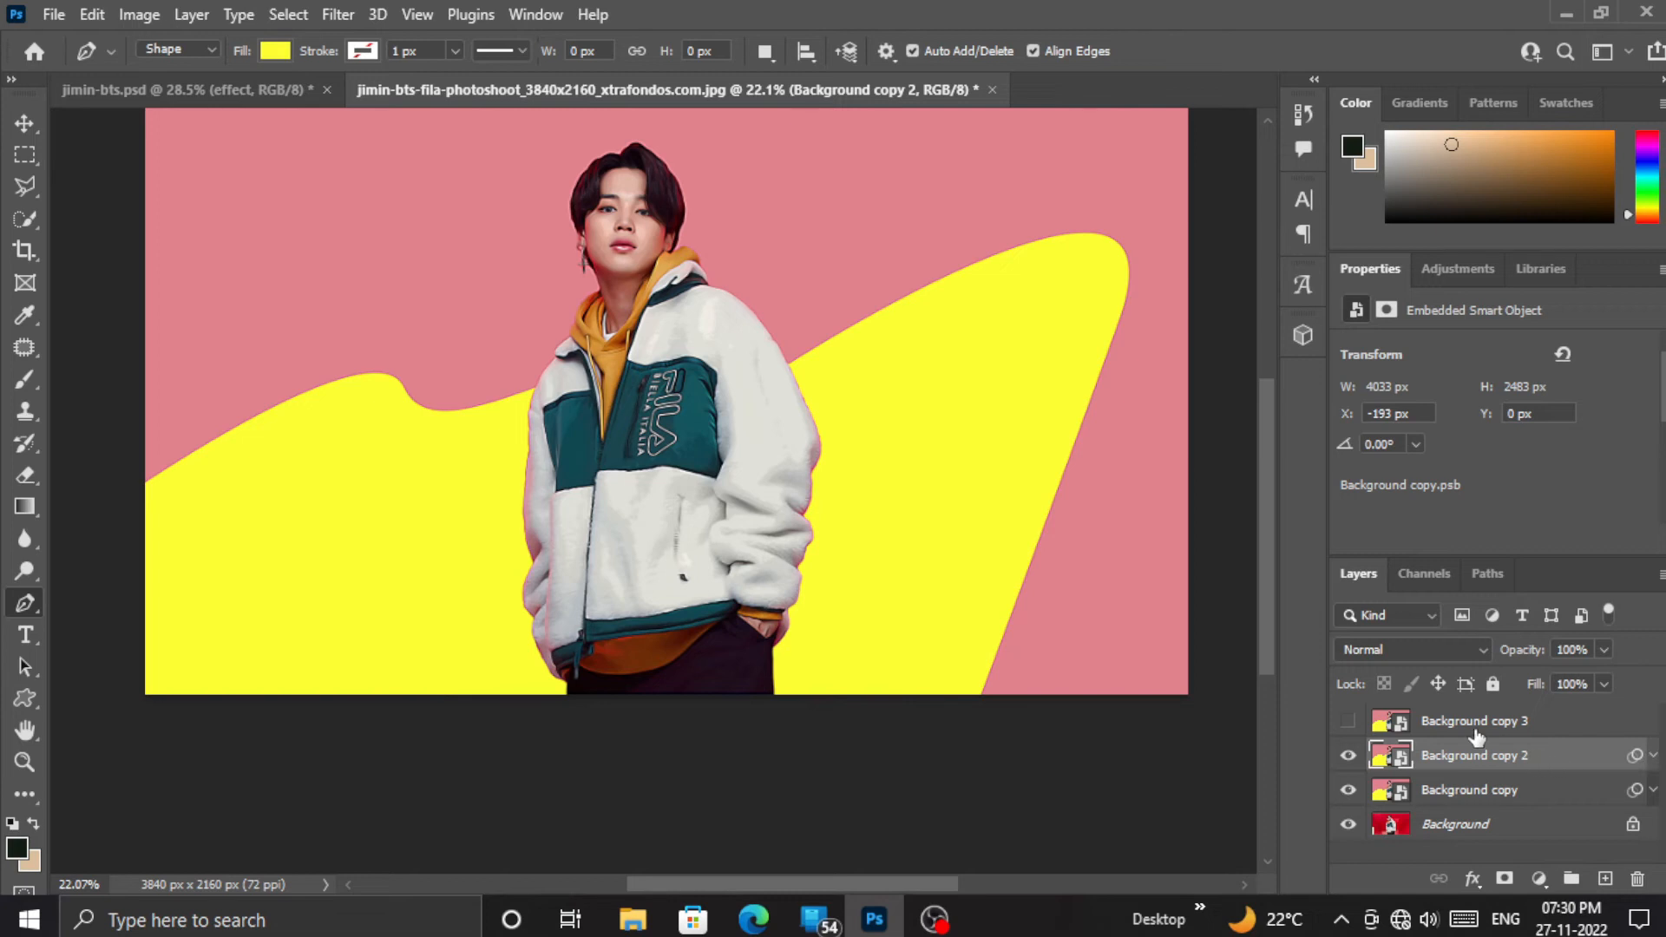
Step: Set the Background copy 2 layer's blend mode to Overlay and its opacity to 51%
{"action": "left_click", "coordinate": [1471, 655]}
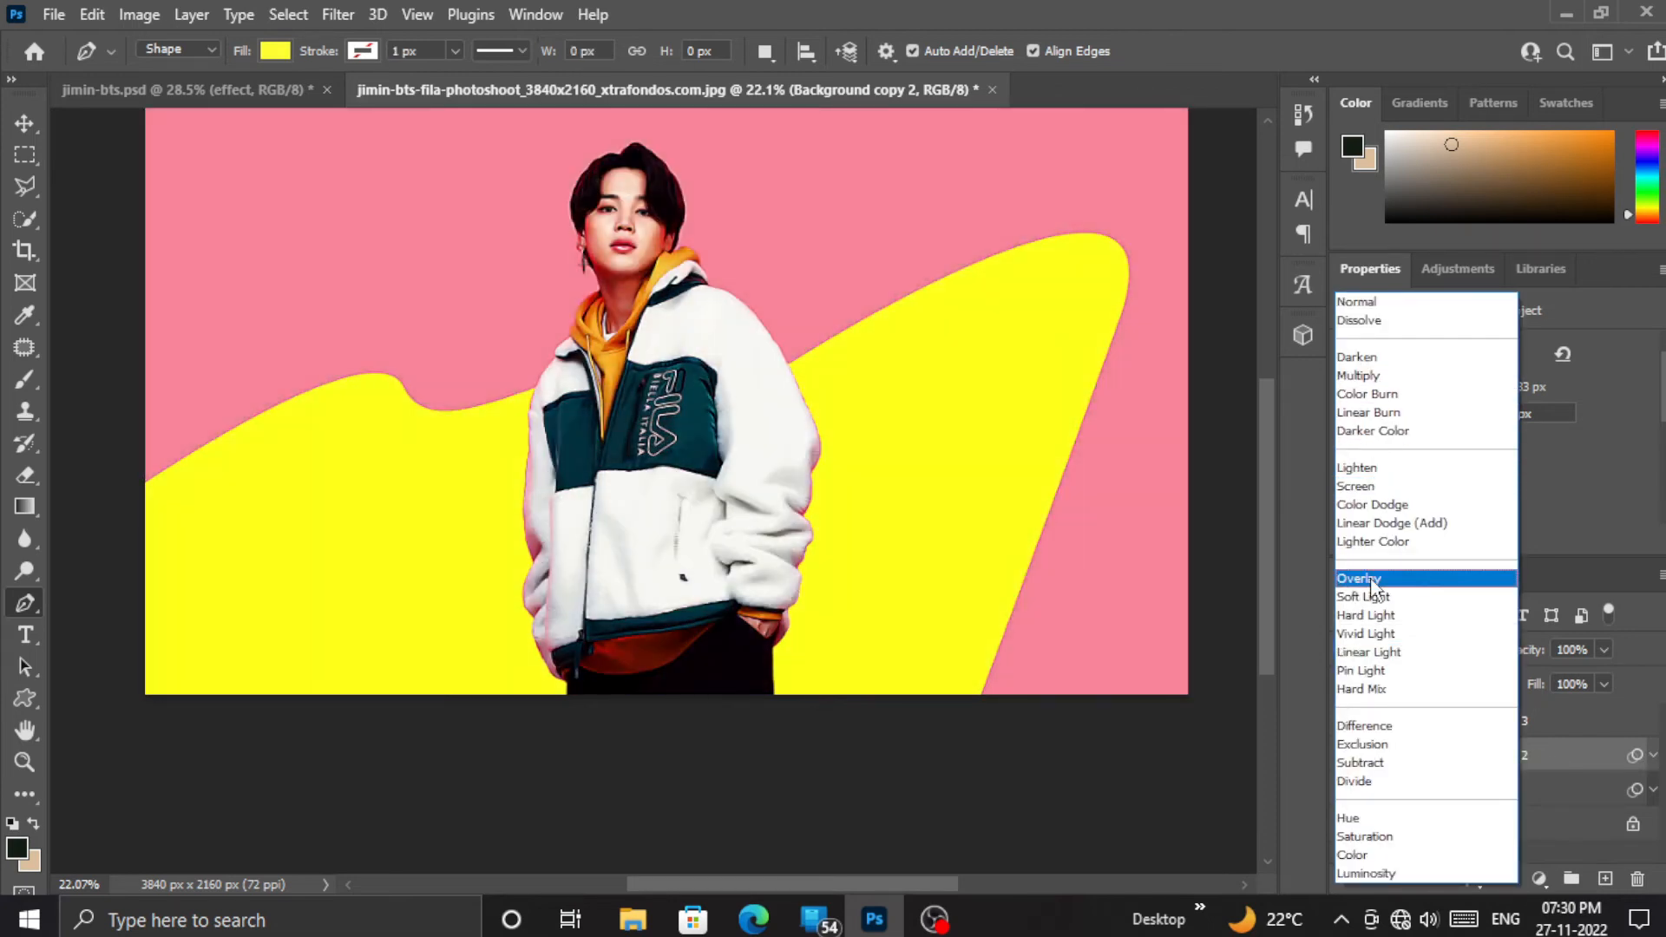
{"action": "left_click", "coordinate": [1372, 579]}
{"action": "left_click", "coordinate": [1603, 647]}
{"action": "left_click", "coordinate": [1541, 675]}
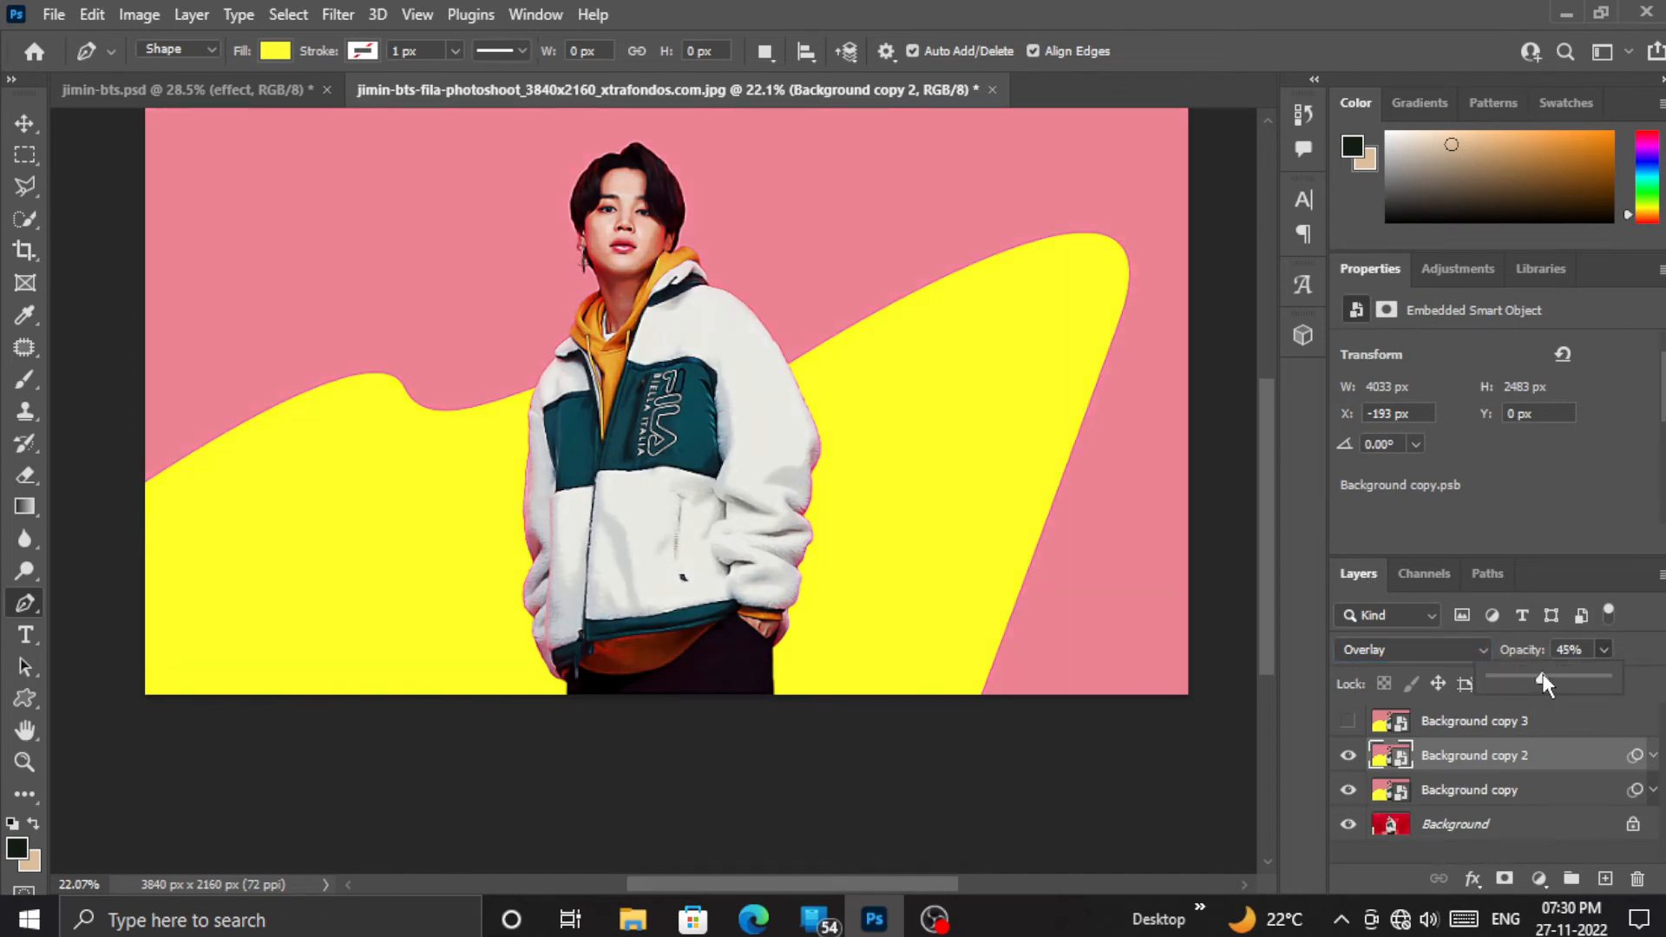
{"action": "left_click", "coordinate": [1601, 648]}
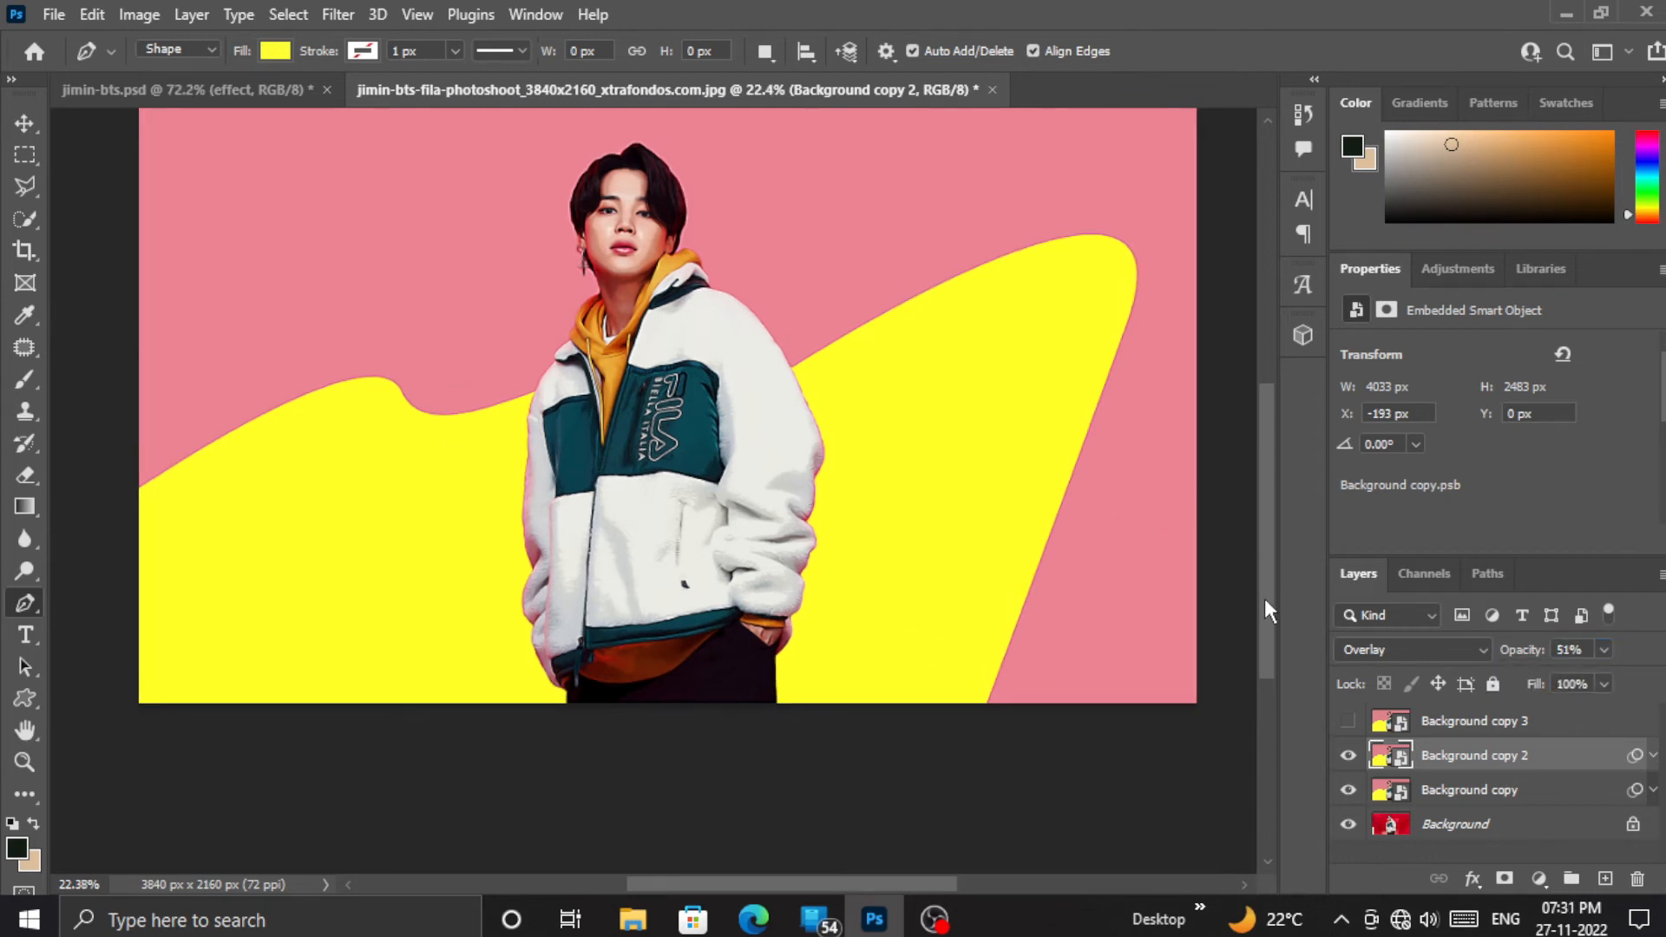
Step: Make the Background copy 3 layer visible and apply a High Pass filter to it with Radius 8.0 pixels
{"action": "left_click_drag", "start_coordinate": [1263, 597], "coordinate": [1270, 550]}
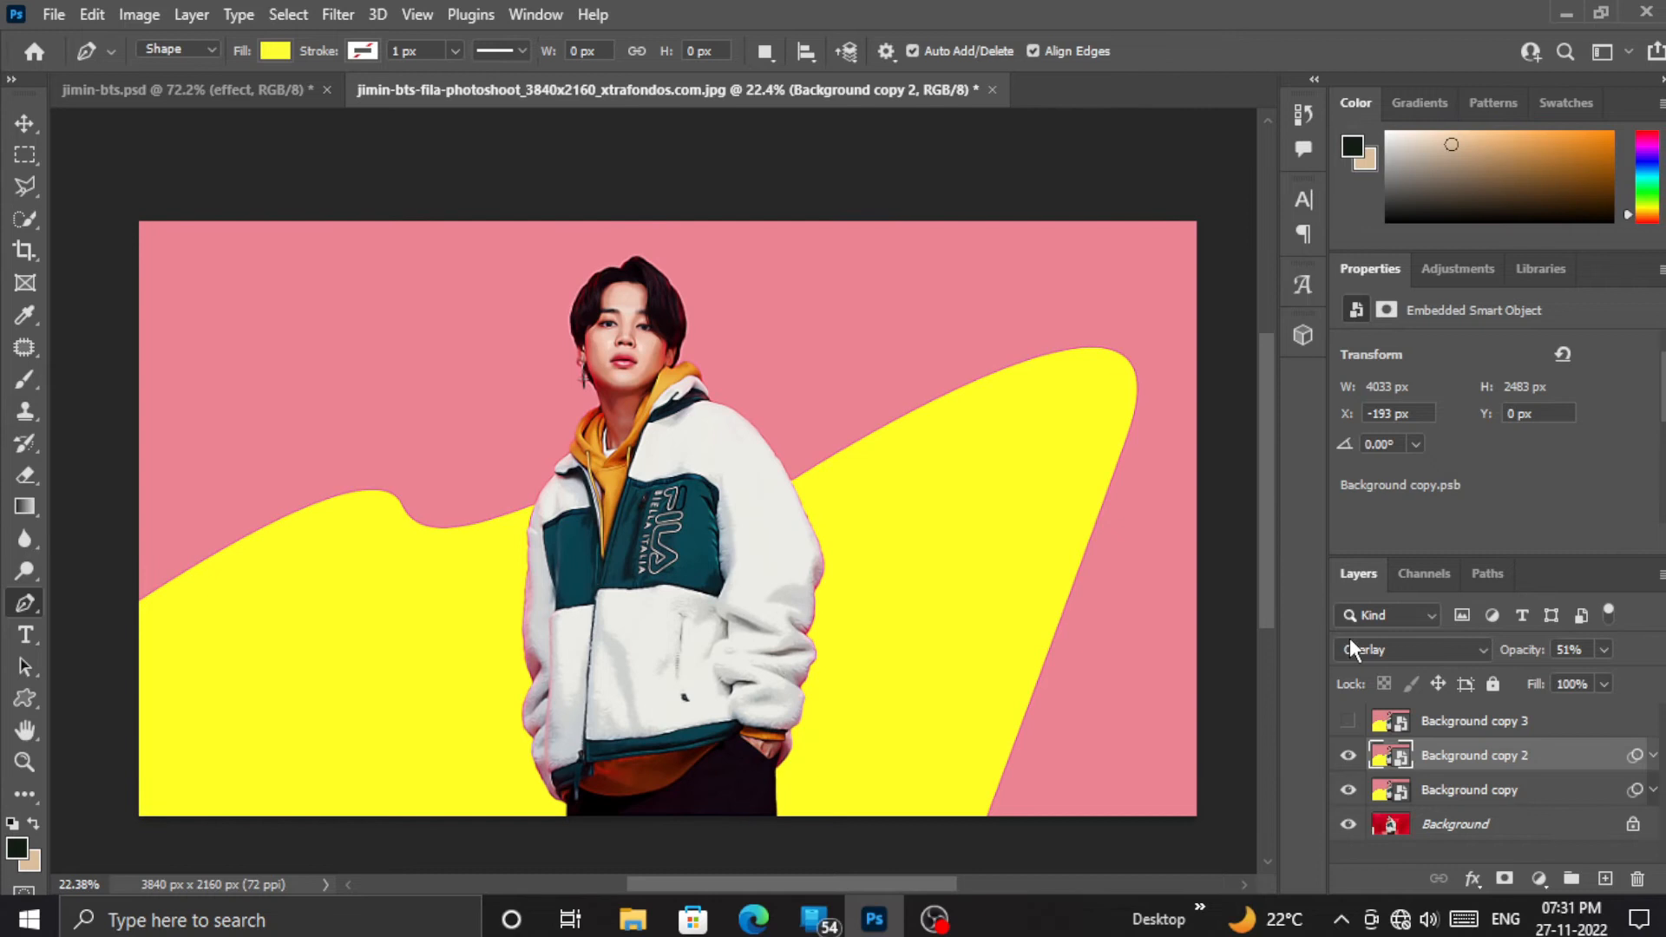
{"action": "left_click", "coordinate": [1482, 729]}
{"action": "left_click", "coordinate": [1347, 723]}
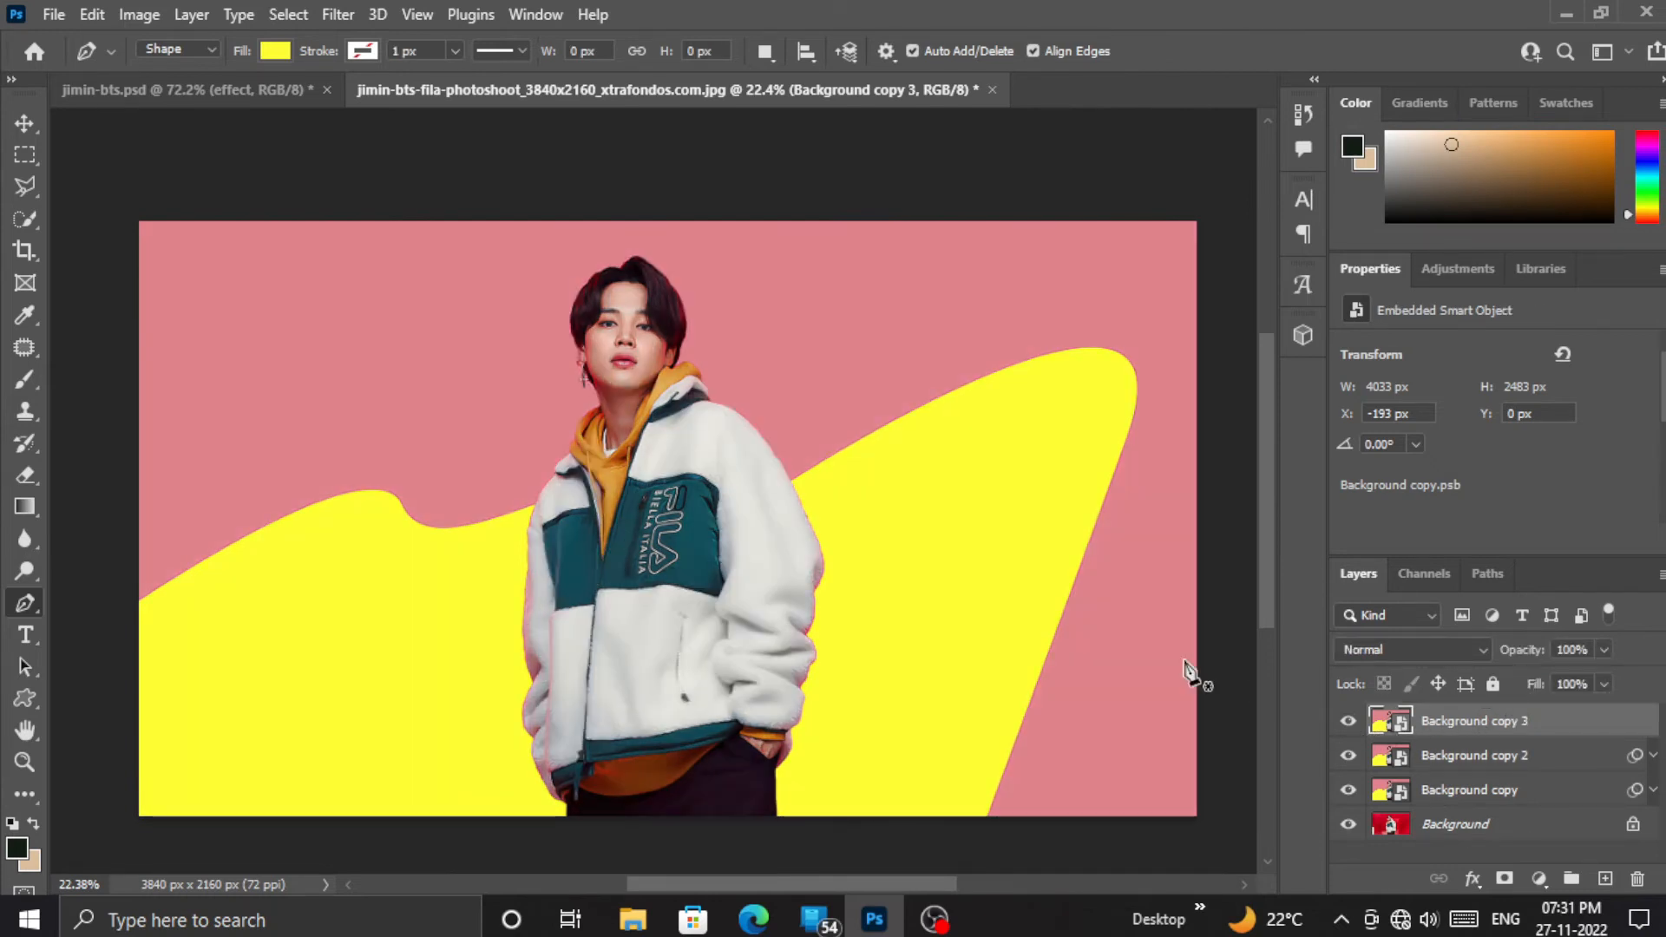
{"action": "left_click", "coordinate": [322, 16]}
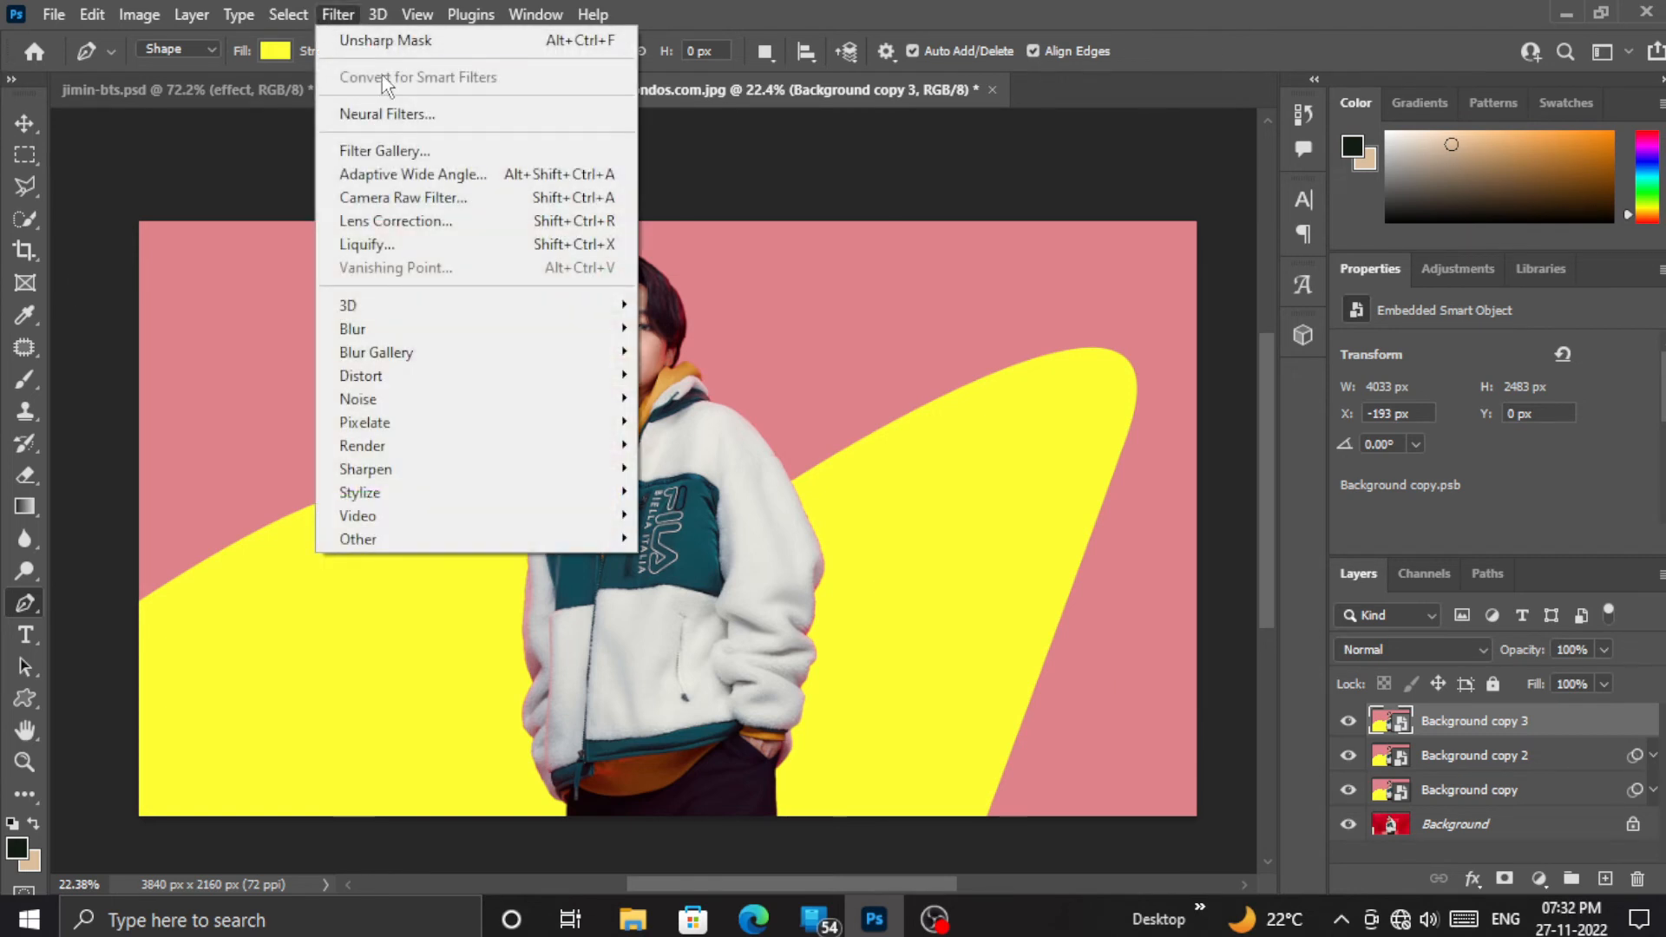
{"action": "mouse_move", "coordinate": [382, 538]}
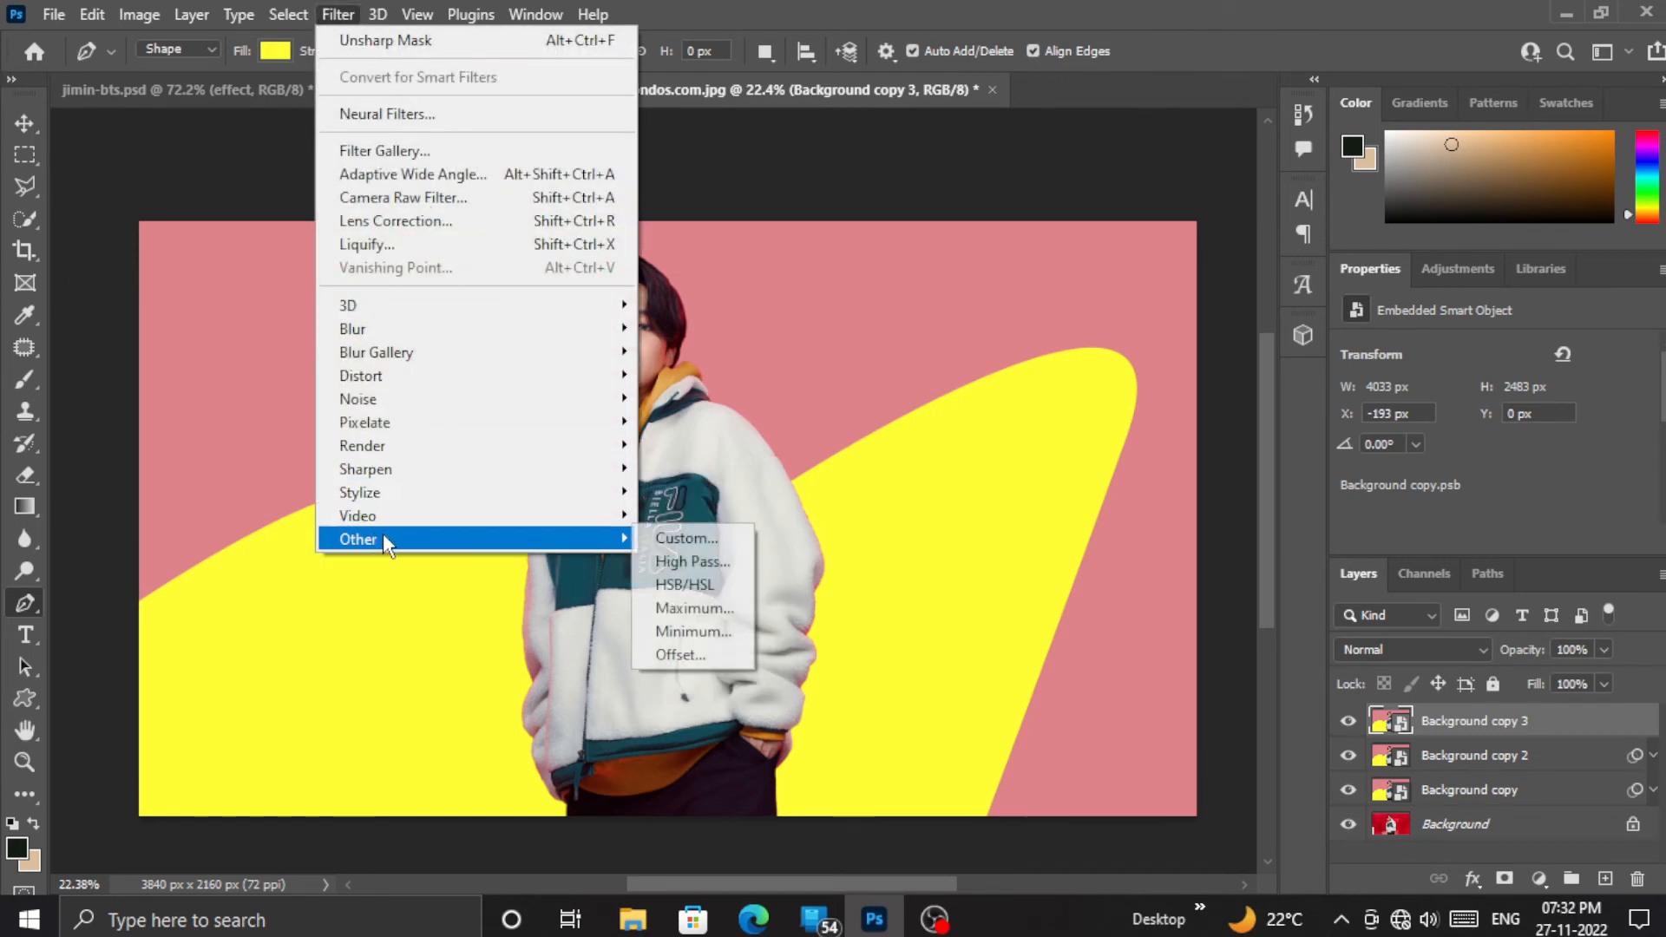
{"action": "left_click", "coordinate": [663, 564]}
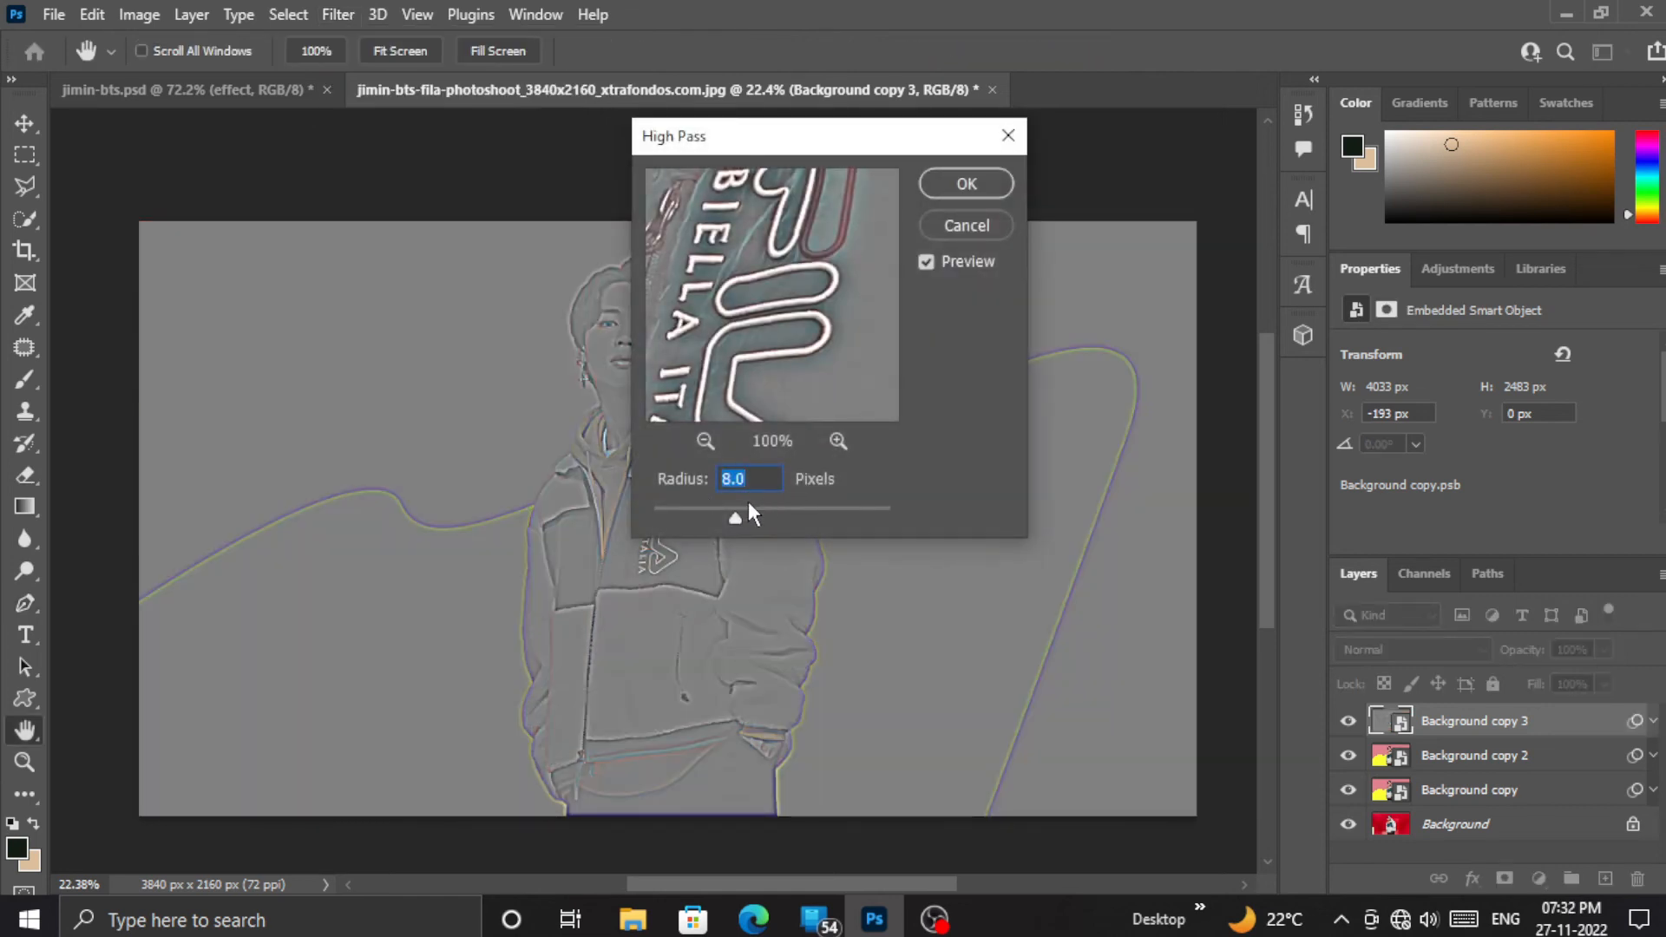
{"action": "left_click_drag", "start_coordinate": [750, 476], "coordinate": [709, 479]}
{"action": "left_click_drag", "start_coordinate": [760, 286], "coordinate": [815, 598]}
{"action": "left_click_drag", "start_coordinate": [785, 394], "coordinate": [849, 369]}
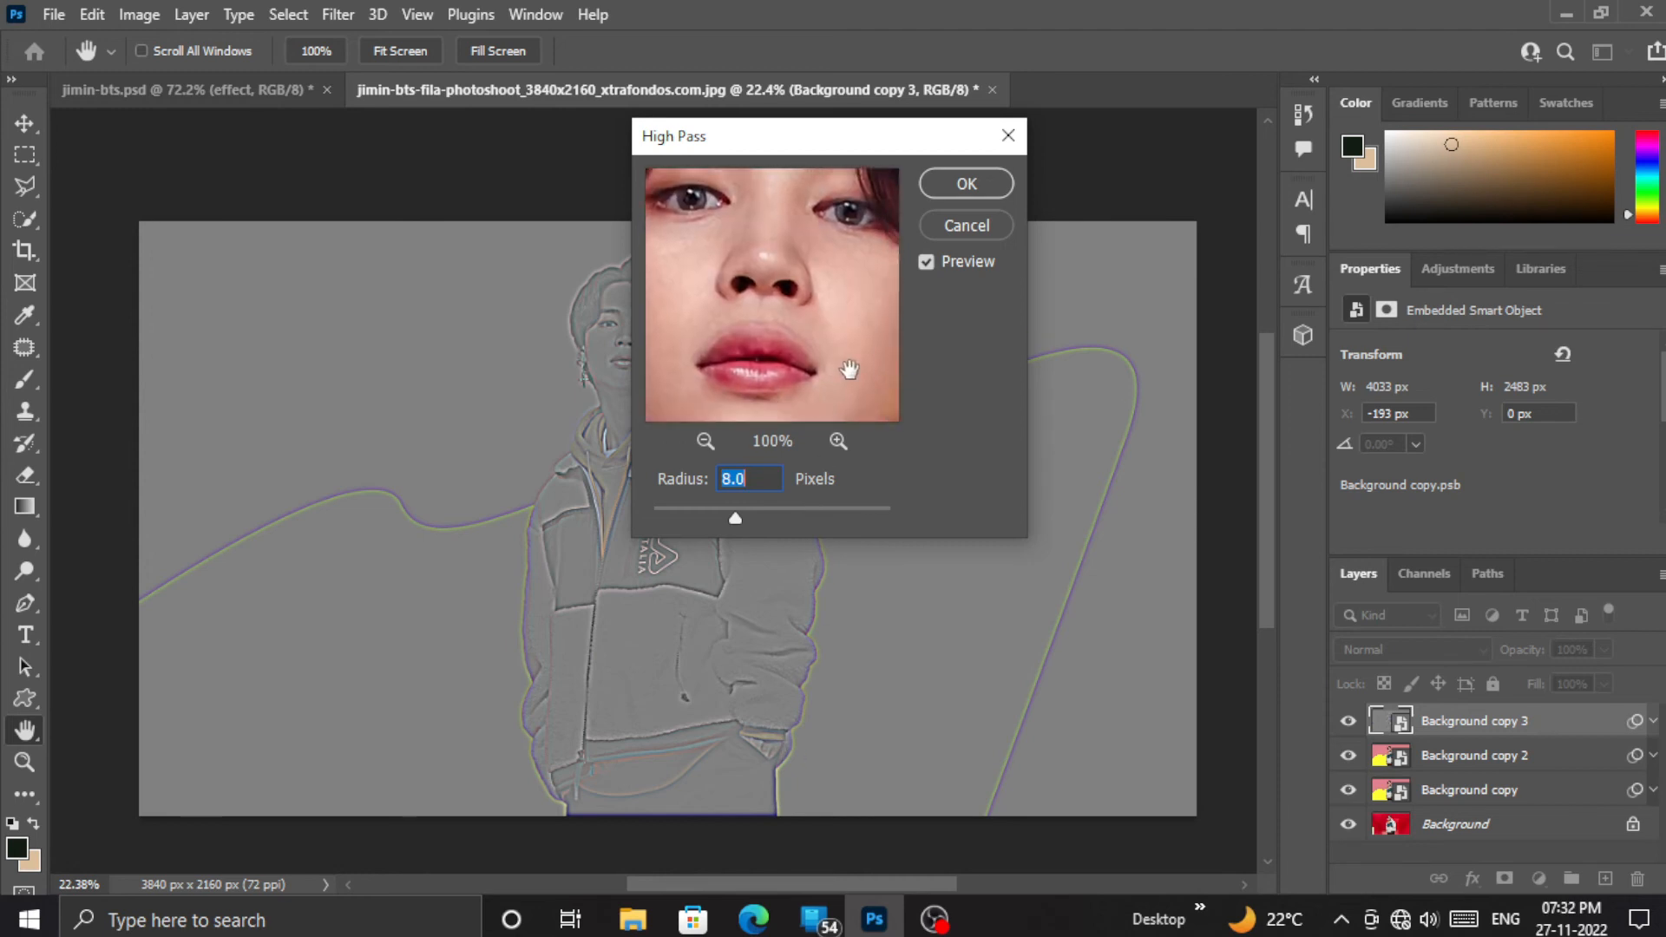
{"action": "left_click", "coordinate": [966, 183]}
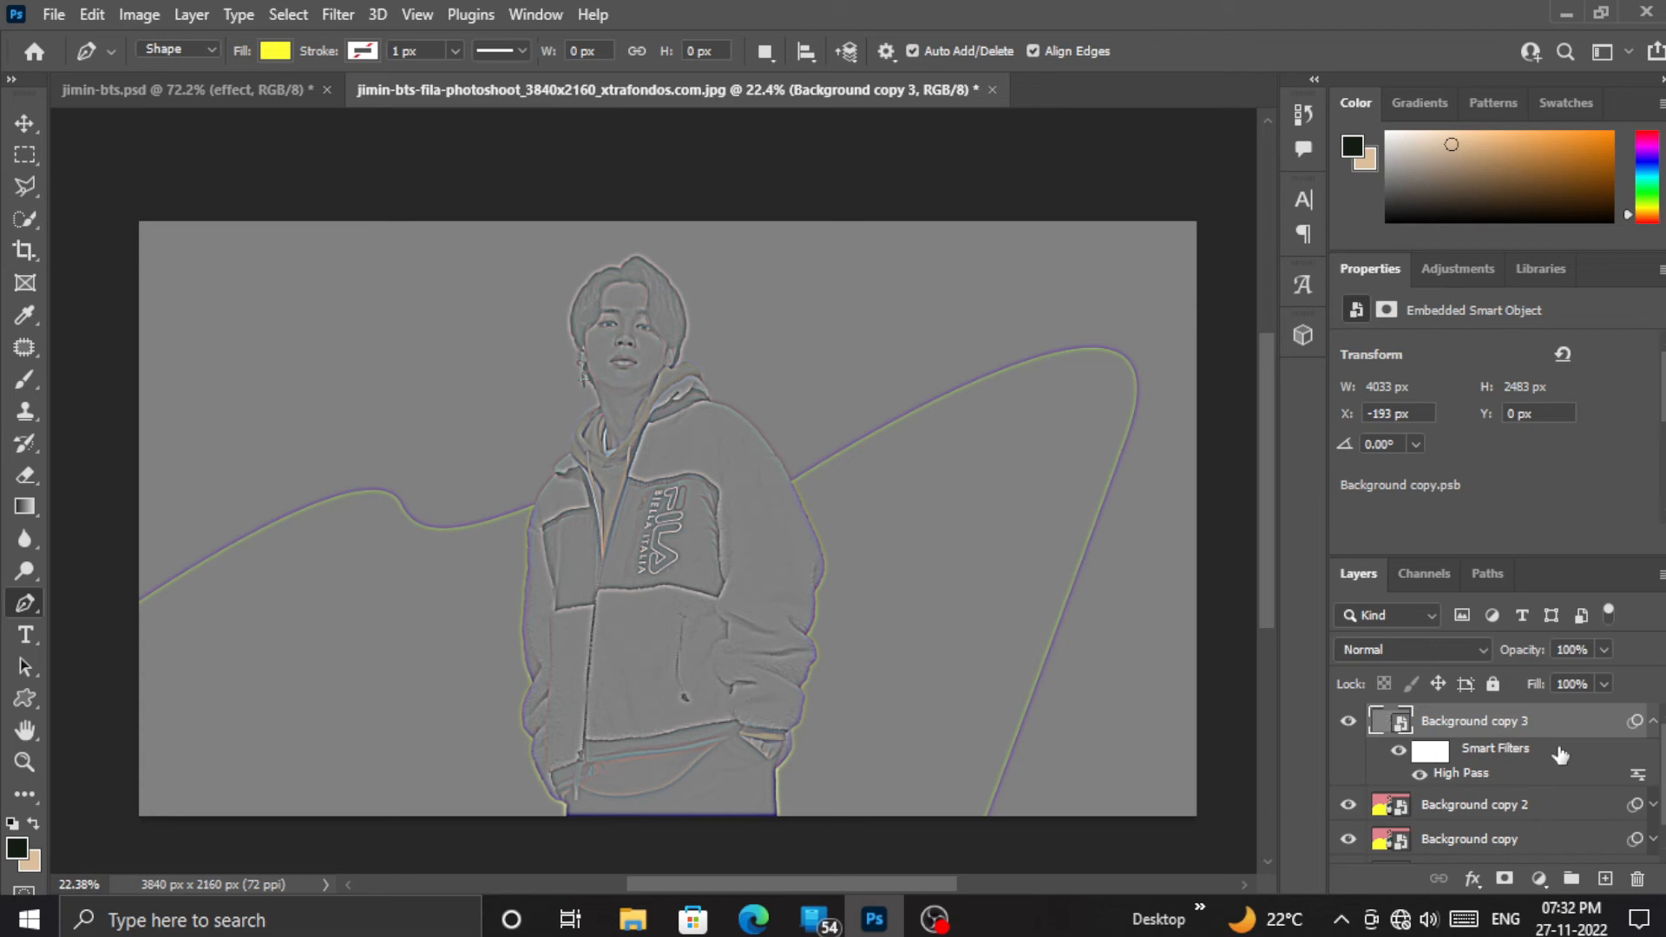
Step: Set the Background copy 3 layer's opacity to 25% and its blend mode to Overlay, and collapse its filter list
{"action": "left_click", "coordinate": [1602, 652]}
{"action": "left_click_drag", "start_coordinate": [1532, 673], "coordinate": [1525, 675]}
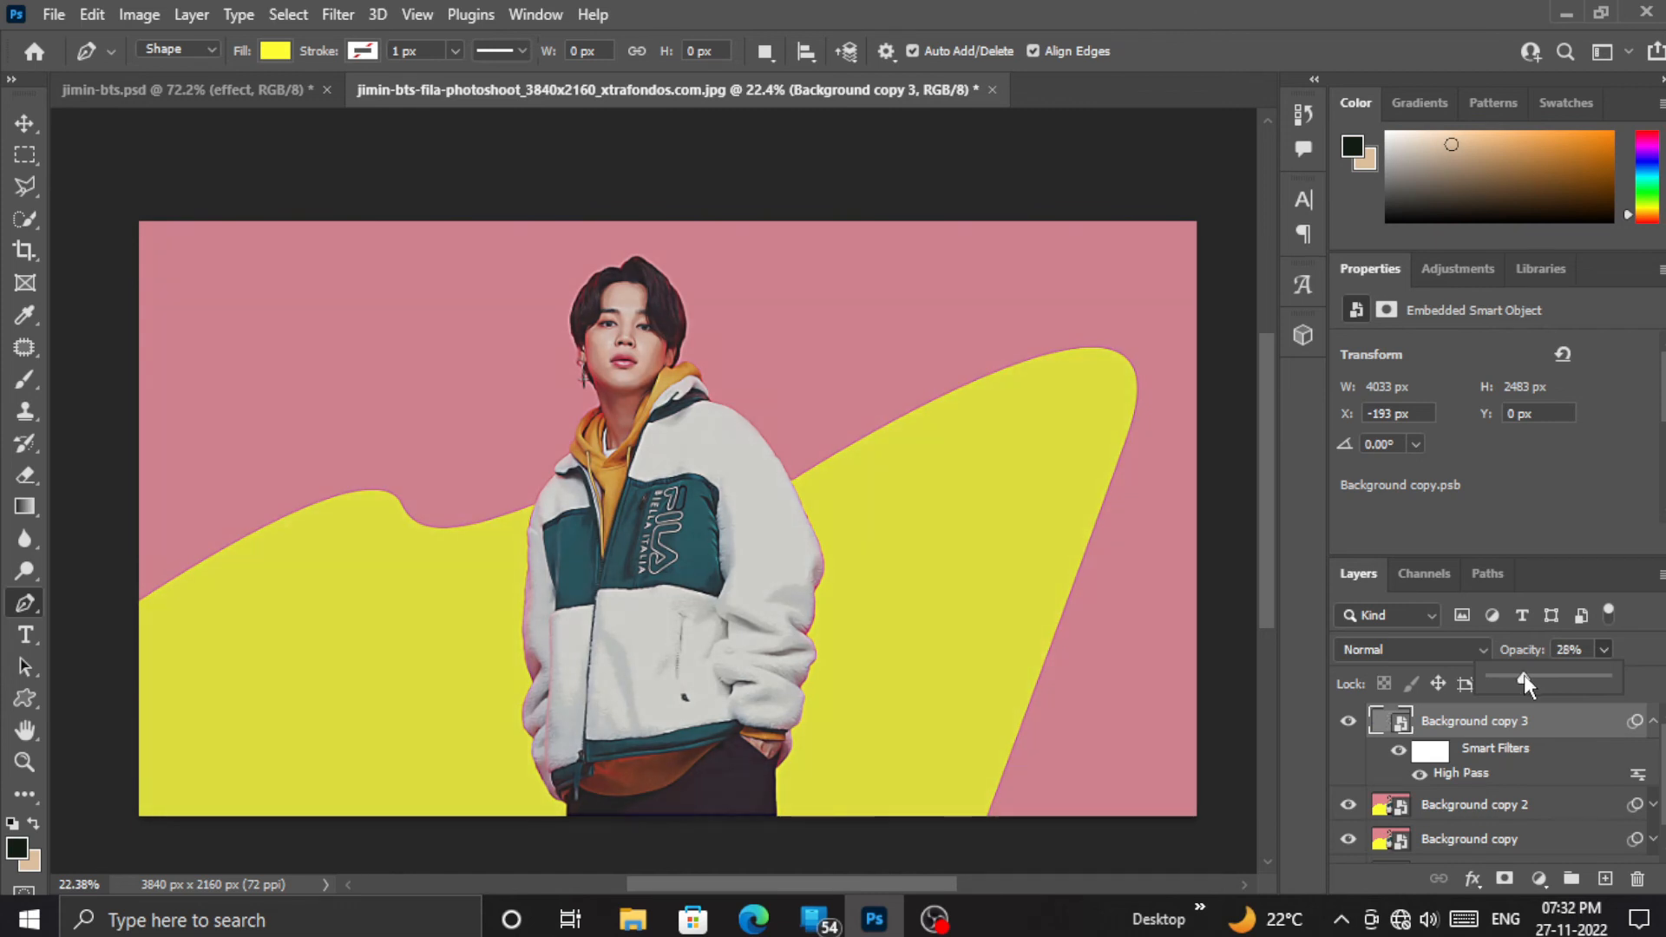
{"action": "left_click", "coordinate": [1619, 685]}
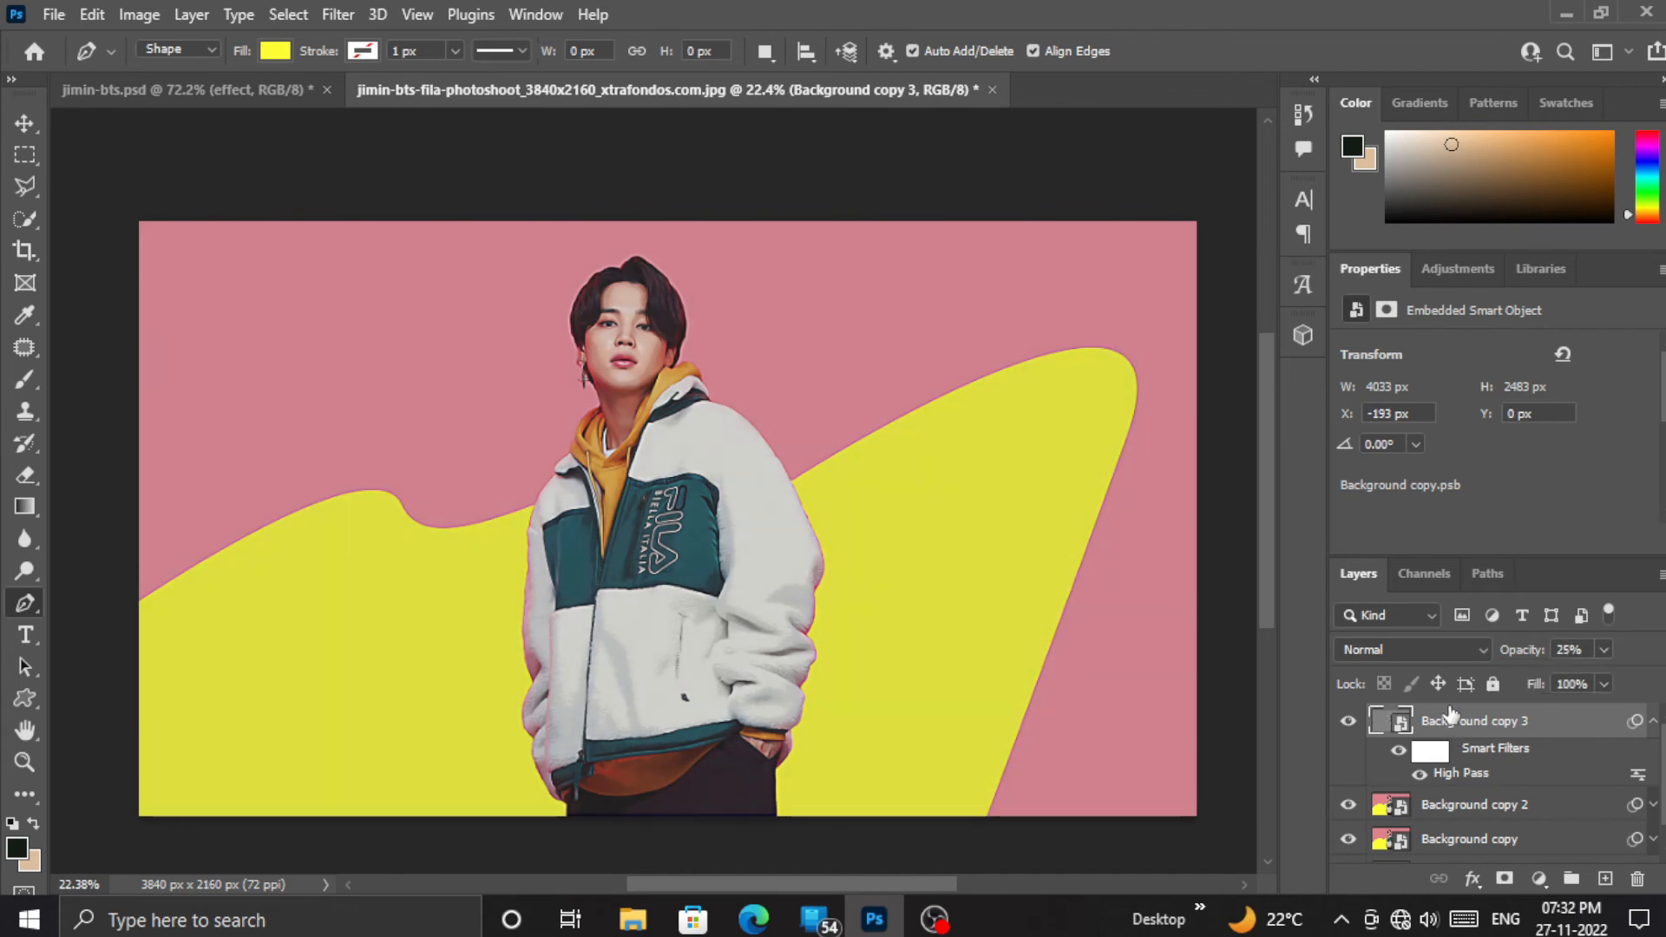
{"action": "left_click", "coordinate": [1470, 652]}
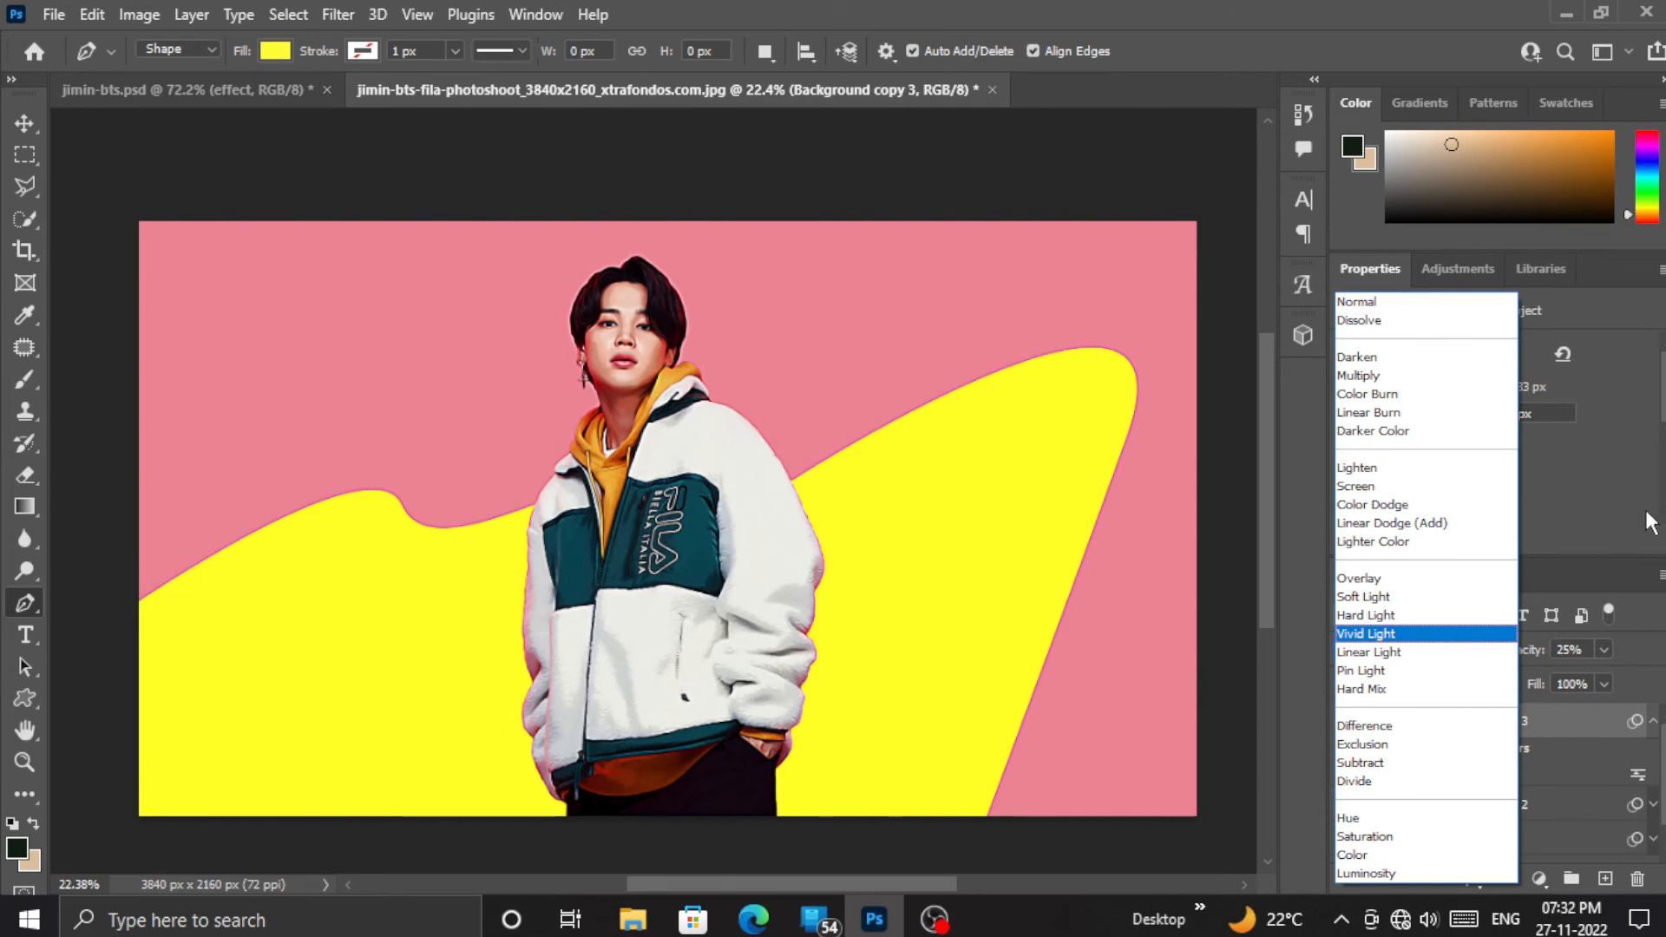
{"action": "left_click", "coordinate": [1383, 577]}
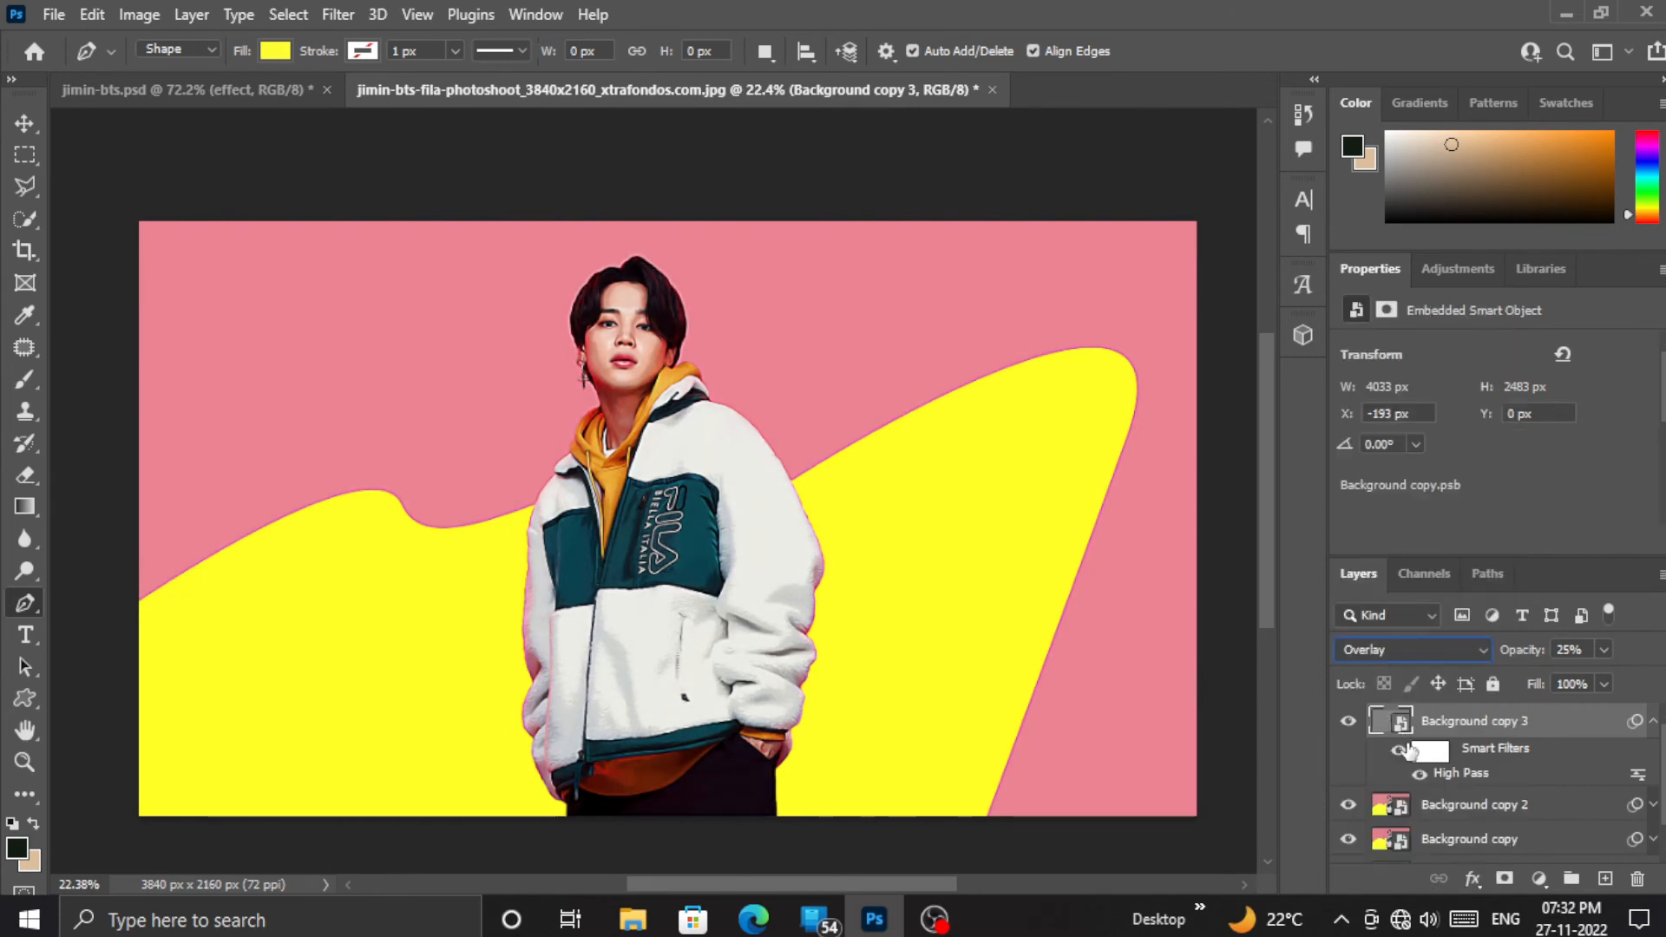
{"action": "left_click", "coordinate": [1652, 727]}
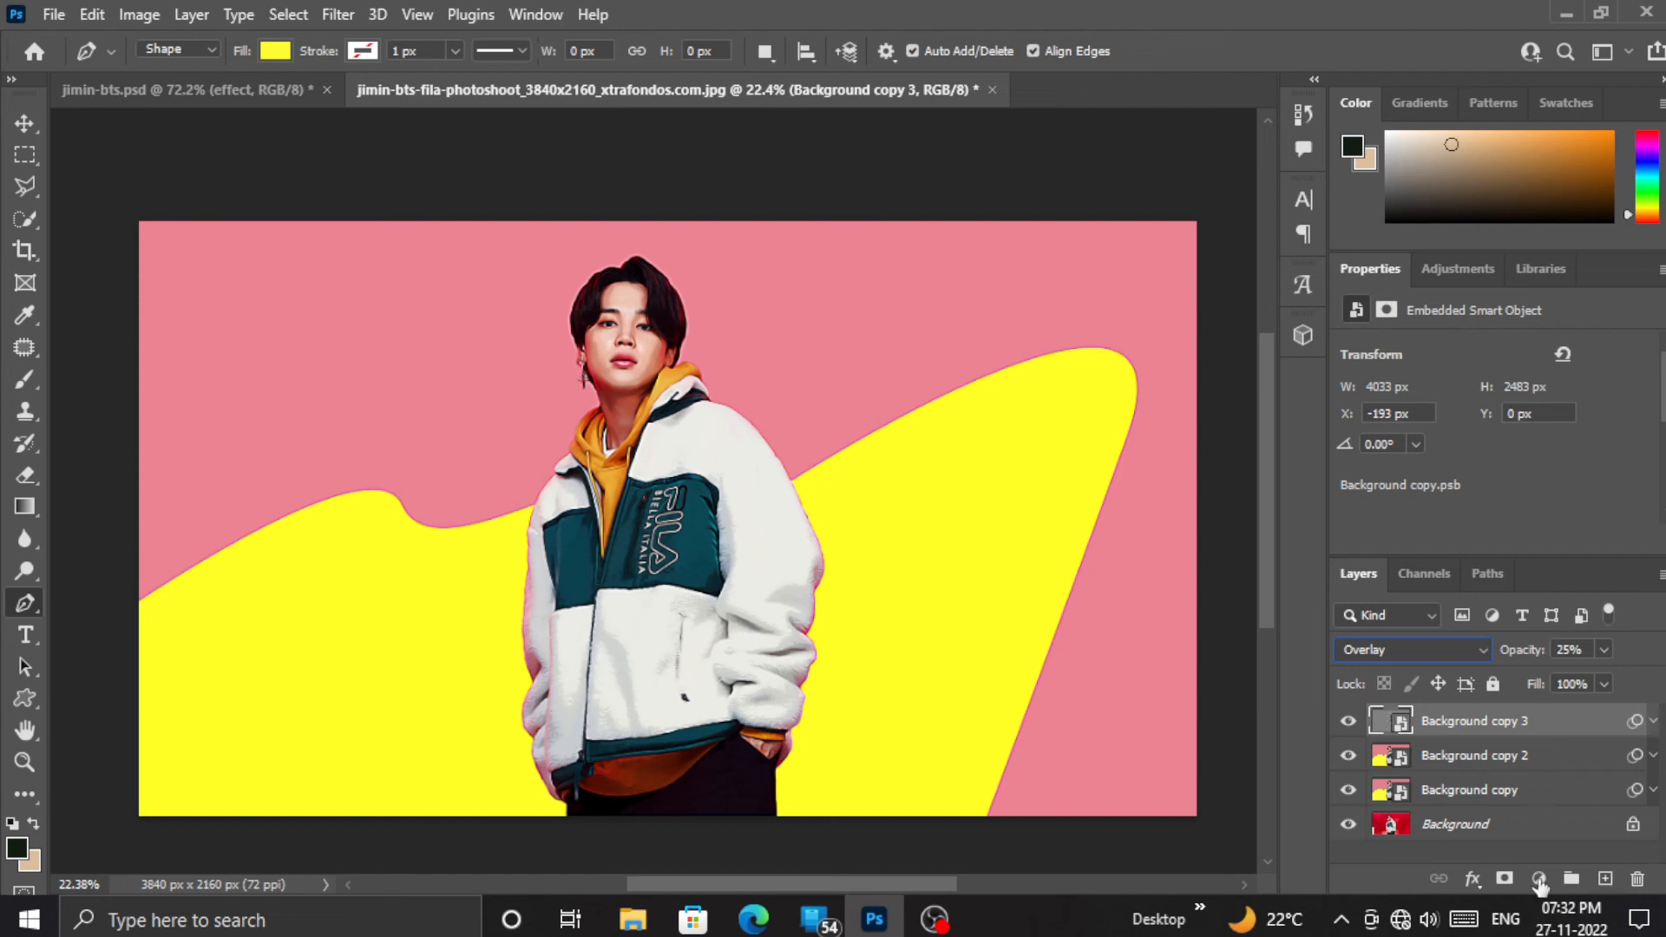
Step: Add a Brightness/Contrast adjustment layer above Background copy 3 and apply its automatic correction
{"action": "left_click", "coordinate": [1538, 879]}
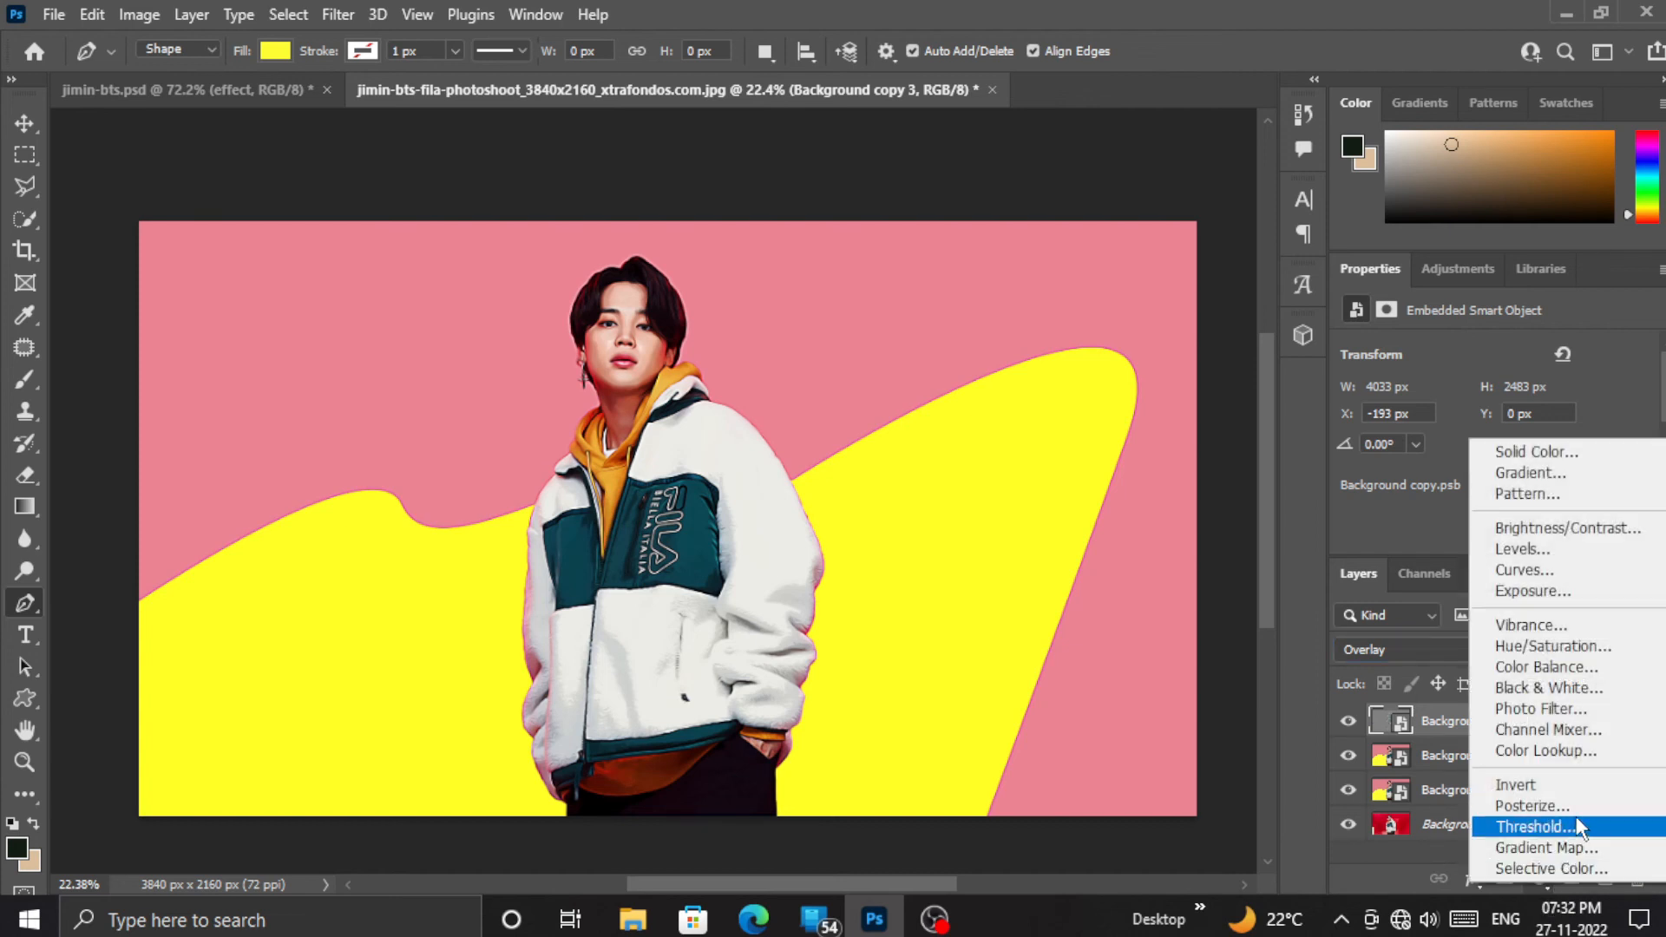
{"action": "left_click", "coordinate": [1551, 529]}
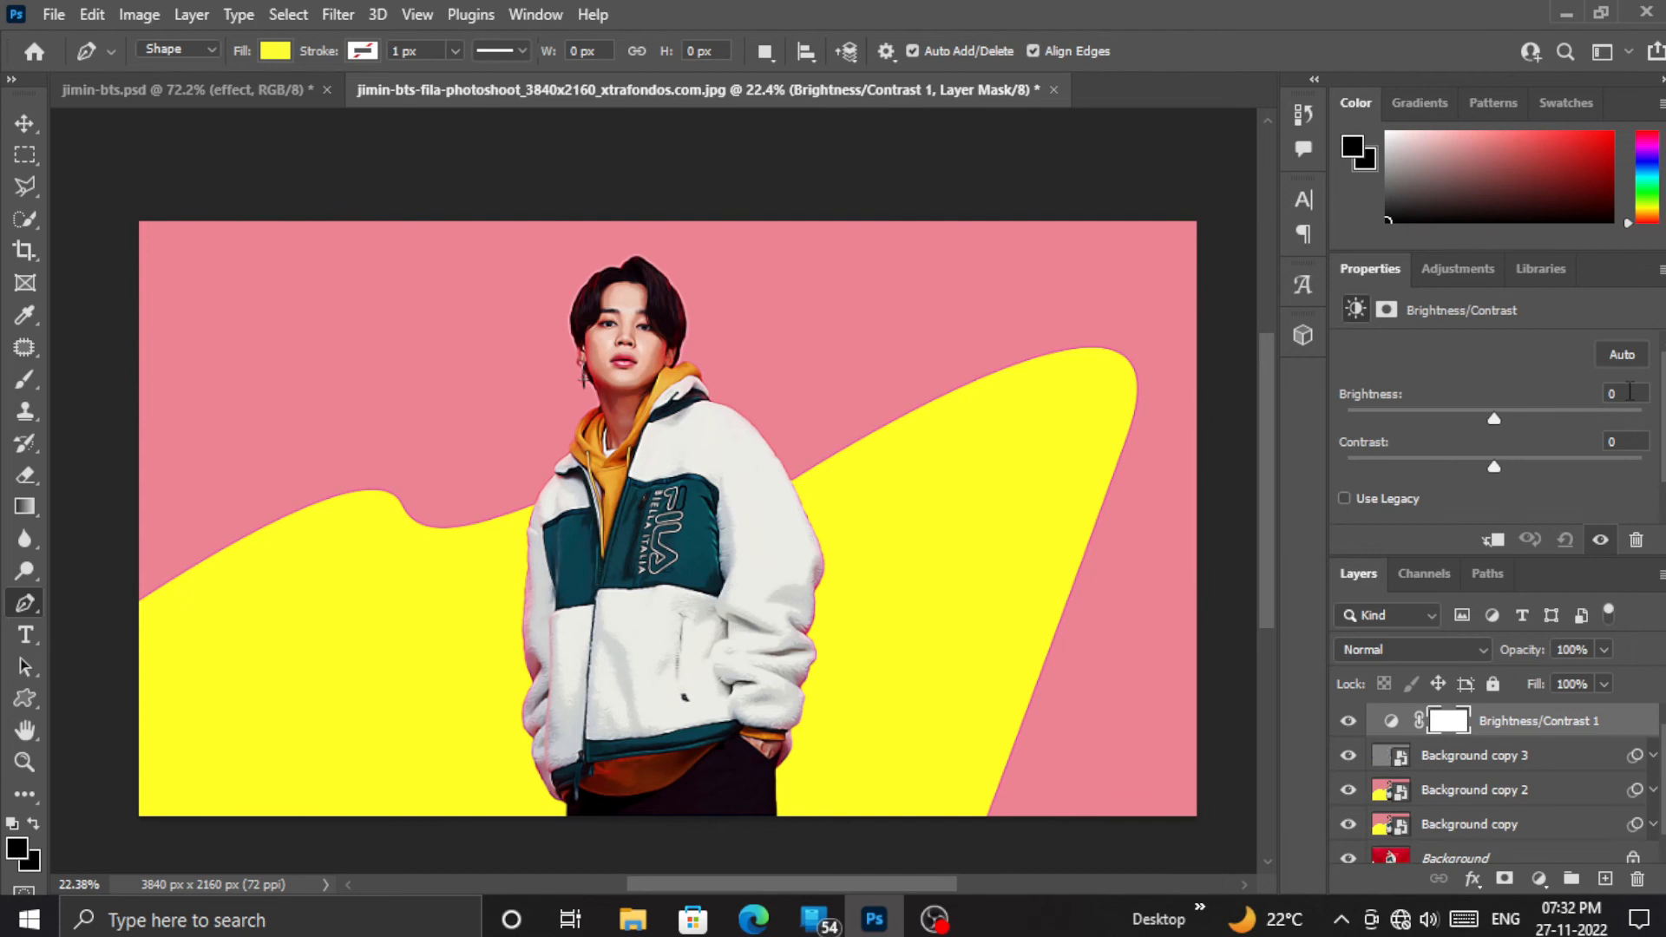
{"action": "left_click", "coordinate": [1612, 358]}
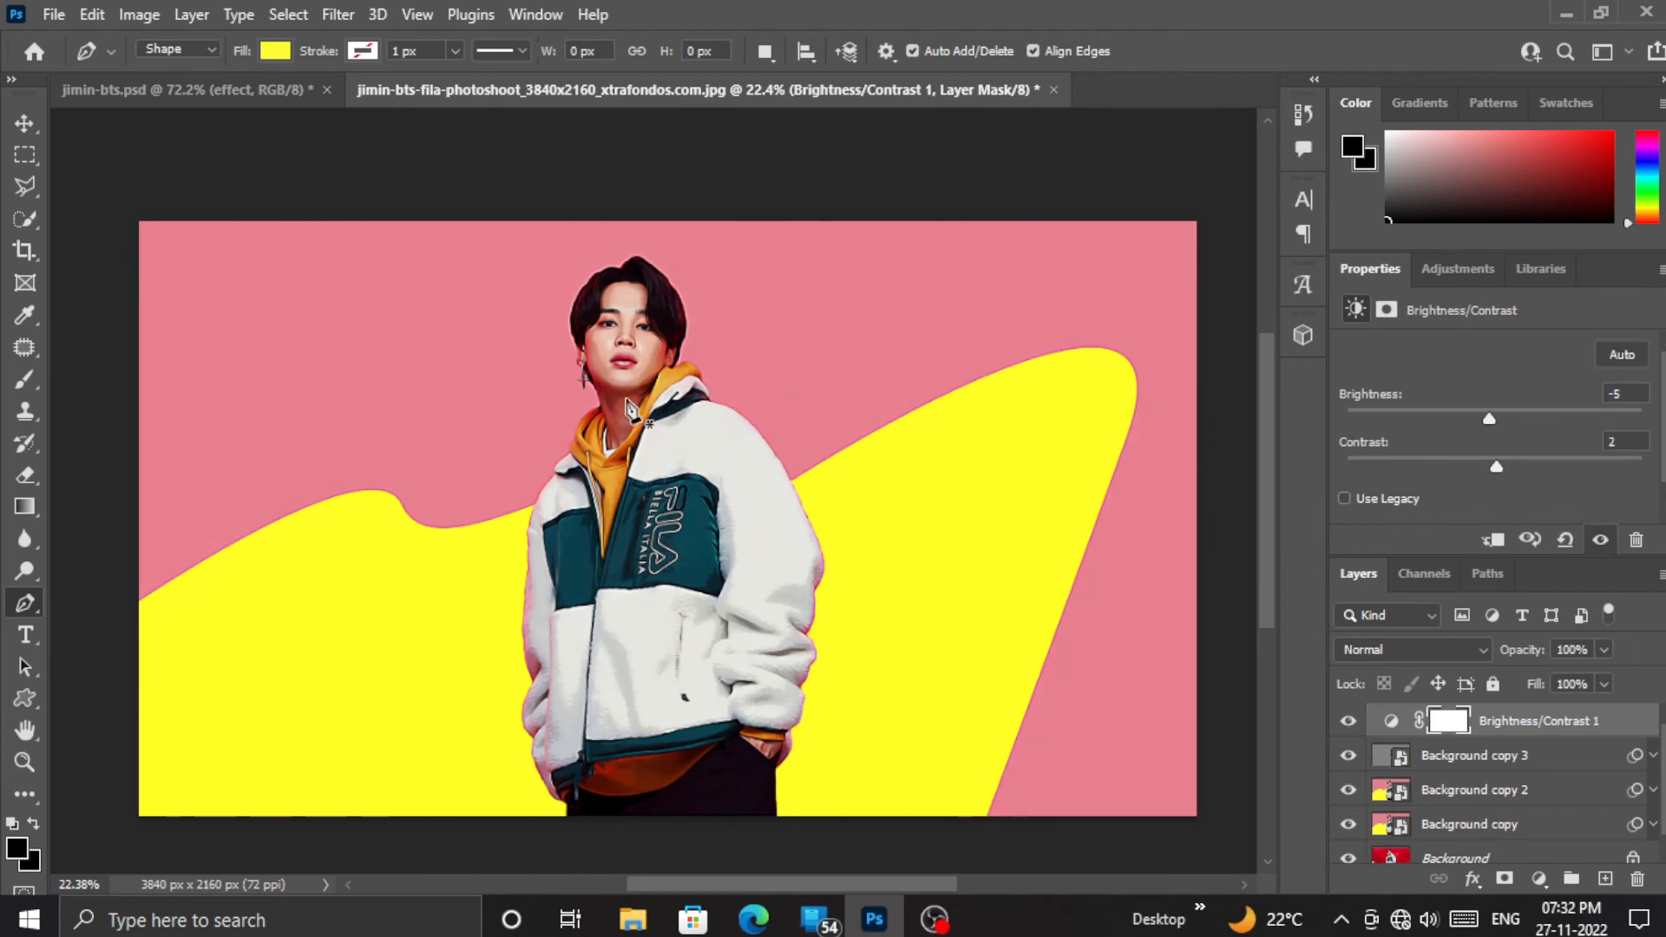
Step: Add a Levels adjustment layer above the Brightness/Contrast layer and apply its automatic correction
{"action": "left_click", "coordinate": [1531, 874]}
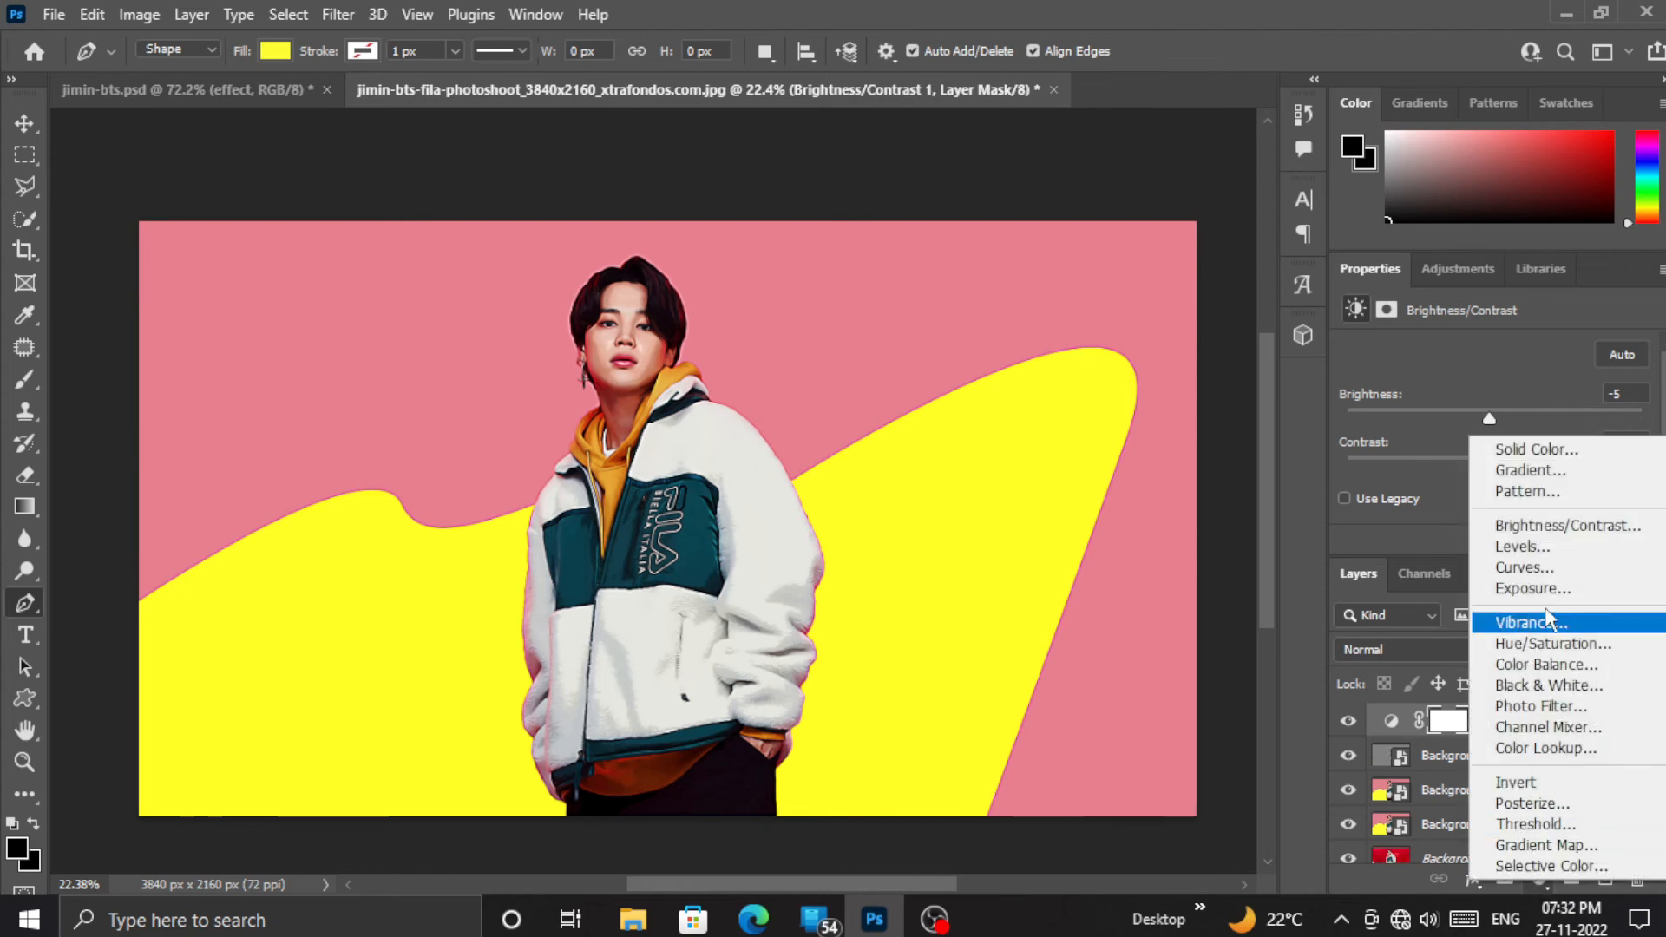
{"action": "left_click", "coordinate": [1533, 547]}
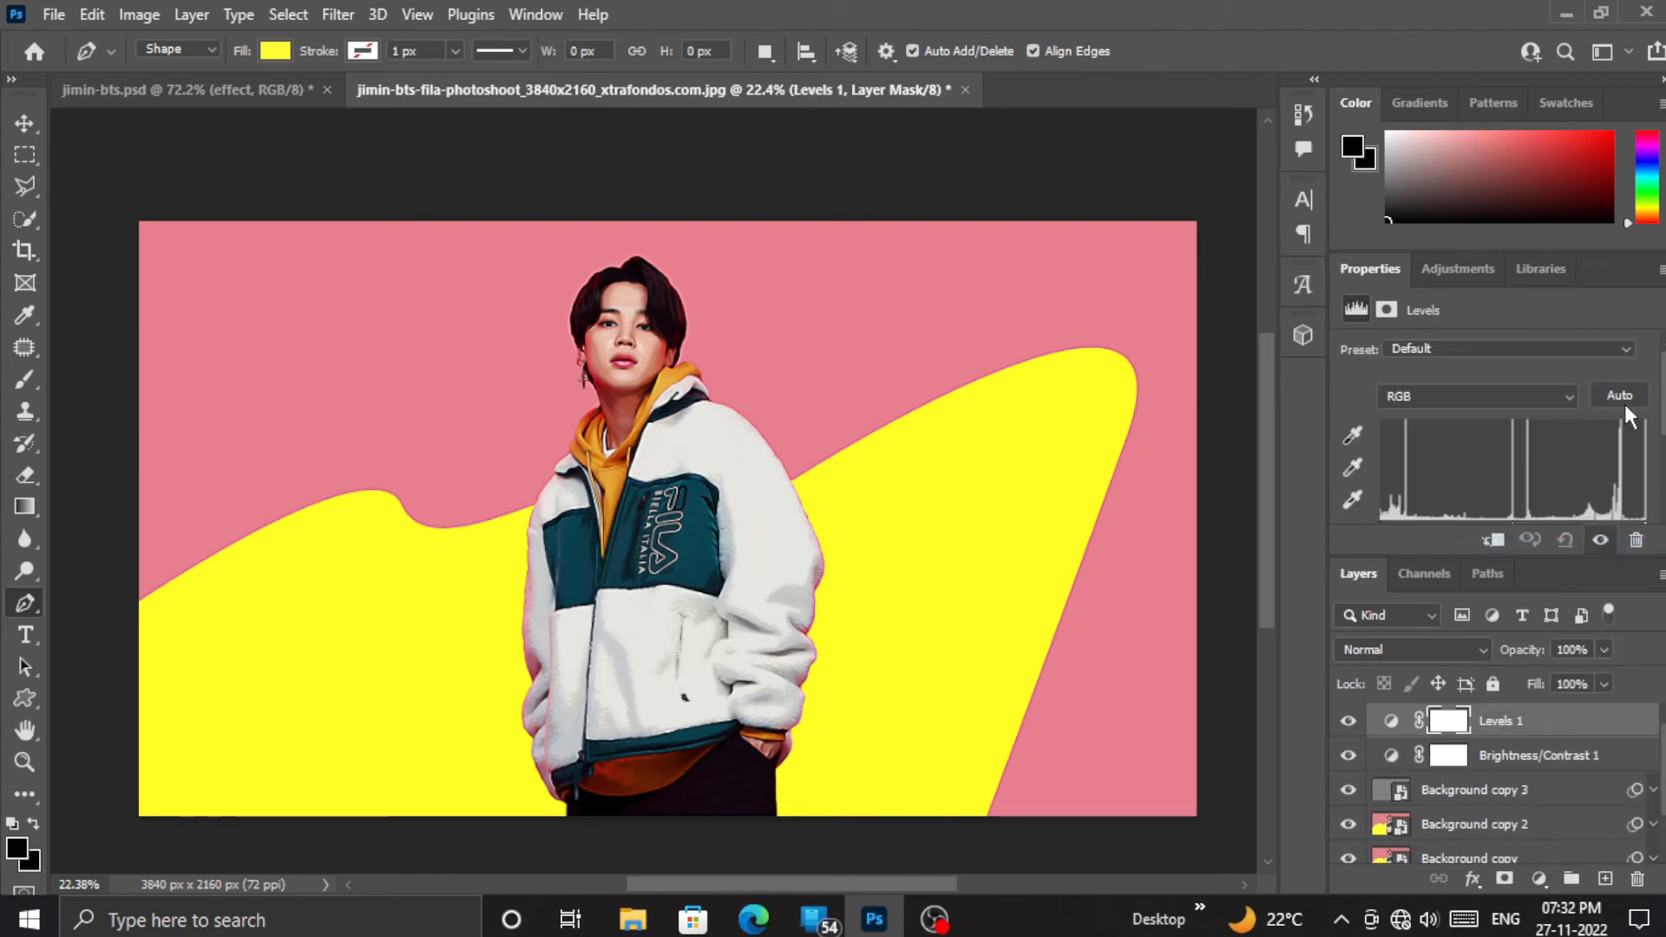
{"action": "left_click", "coordinate": [1610, 397]}
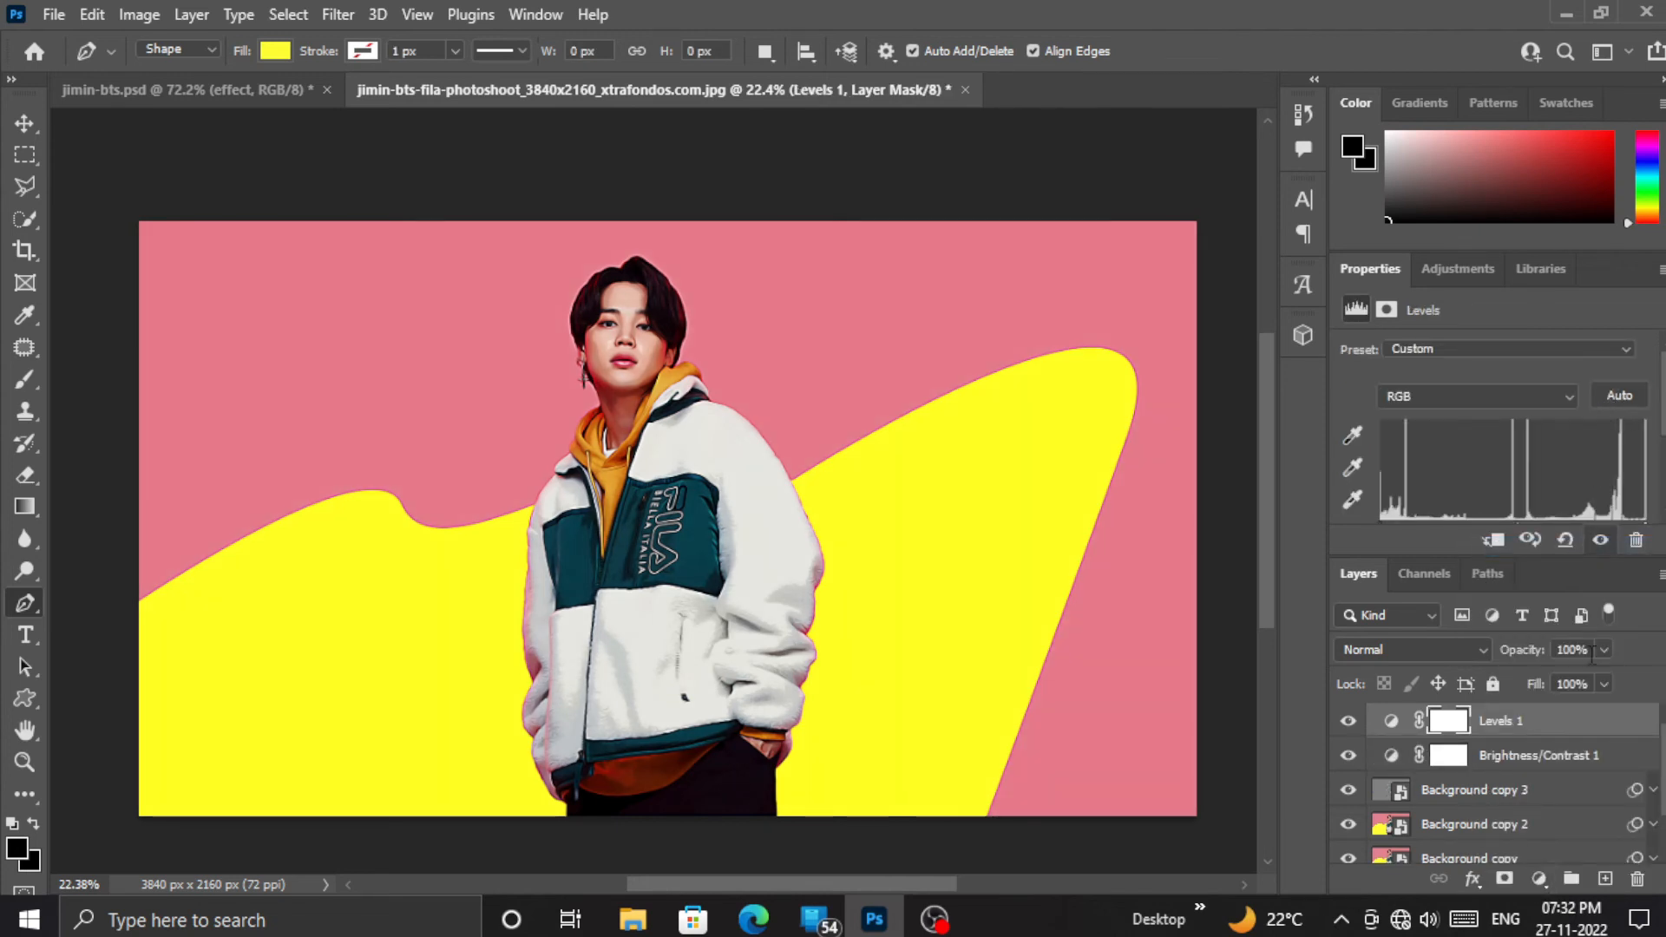
Step: Add a Curves adjustment layer above the Levels layer and apply its automatic correction
{"action": "left_click", "coordinate": [1538, 879]}
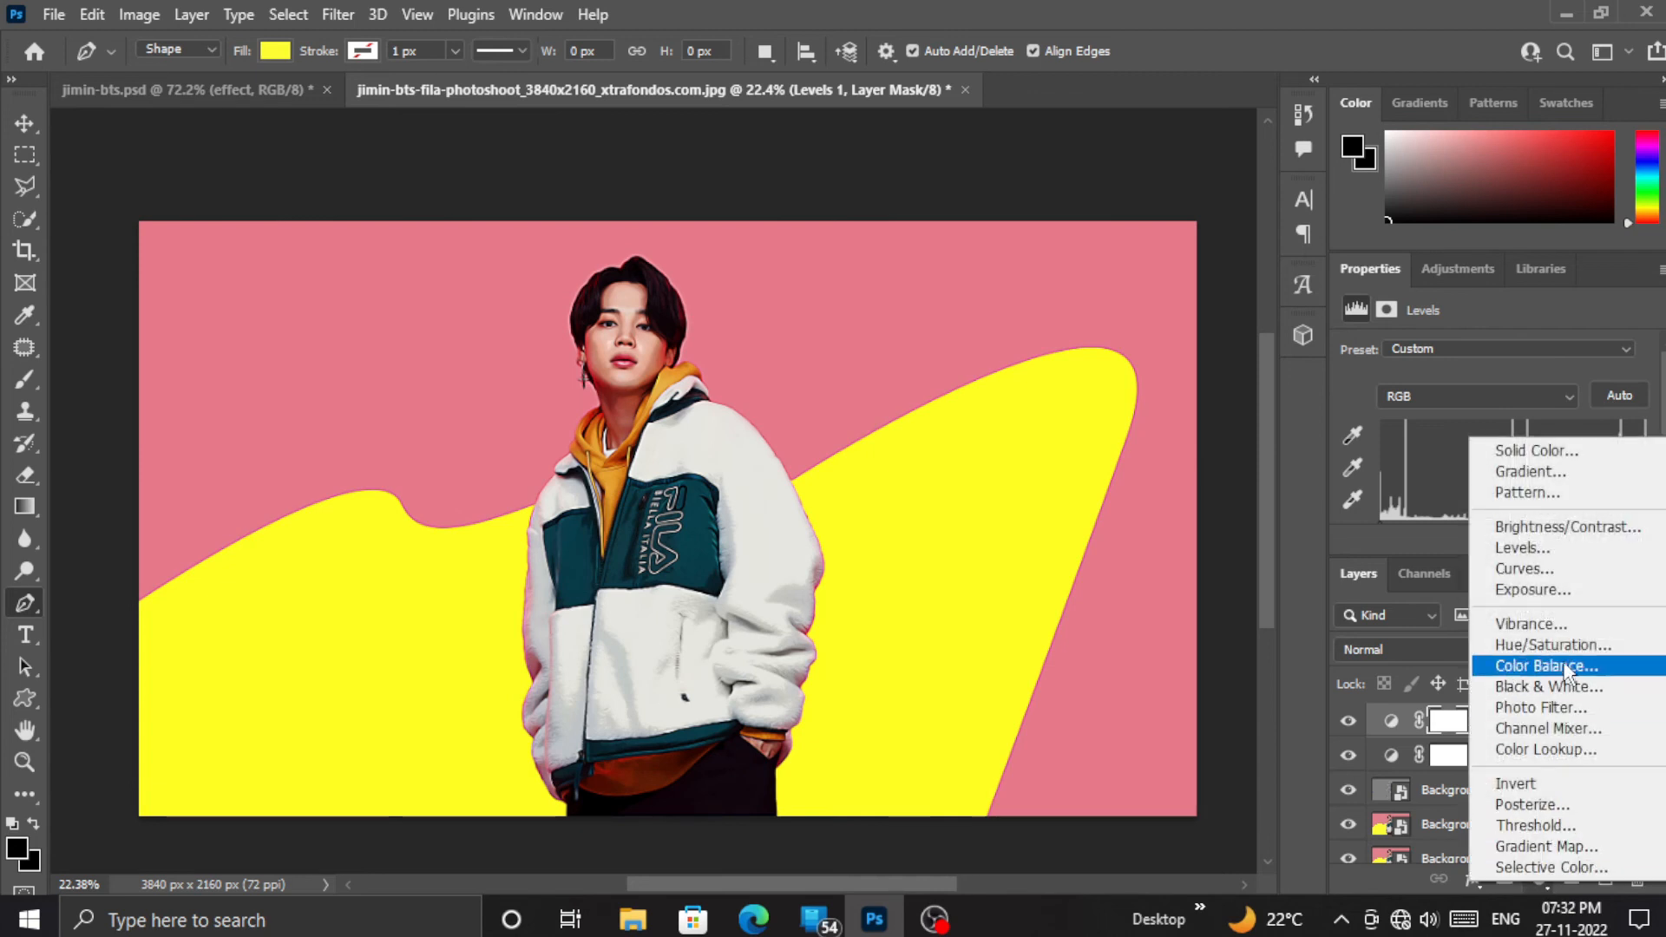
{"action": "left_click", "coordinate": [1551, 571]}
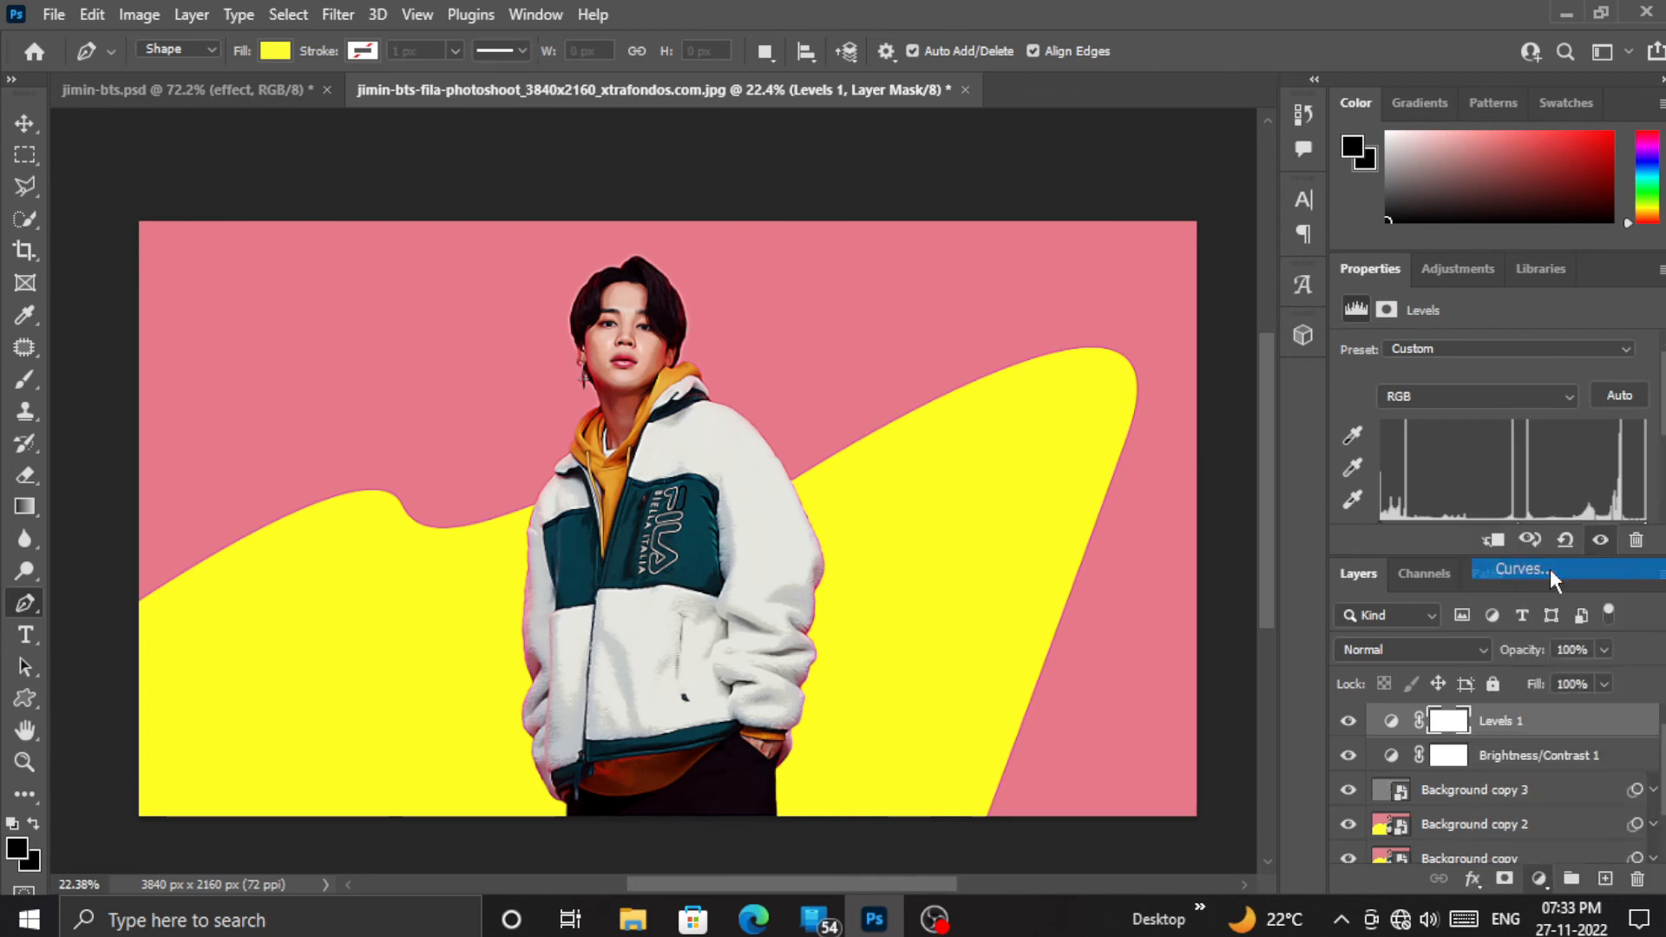
{"action": "left_click", "coordinate": [1616, 388]}
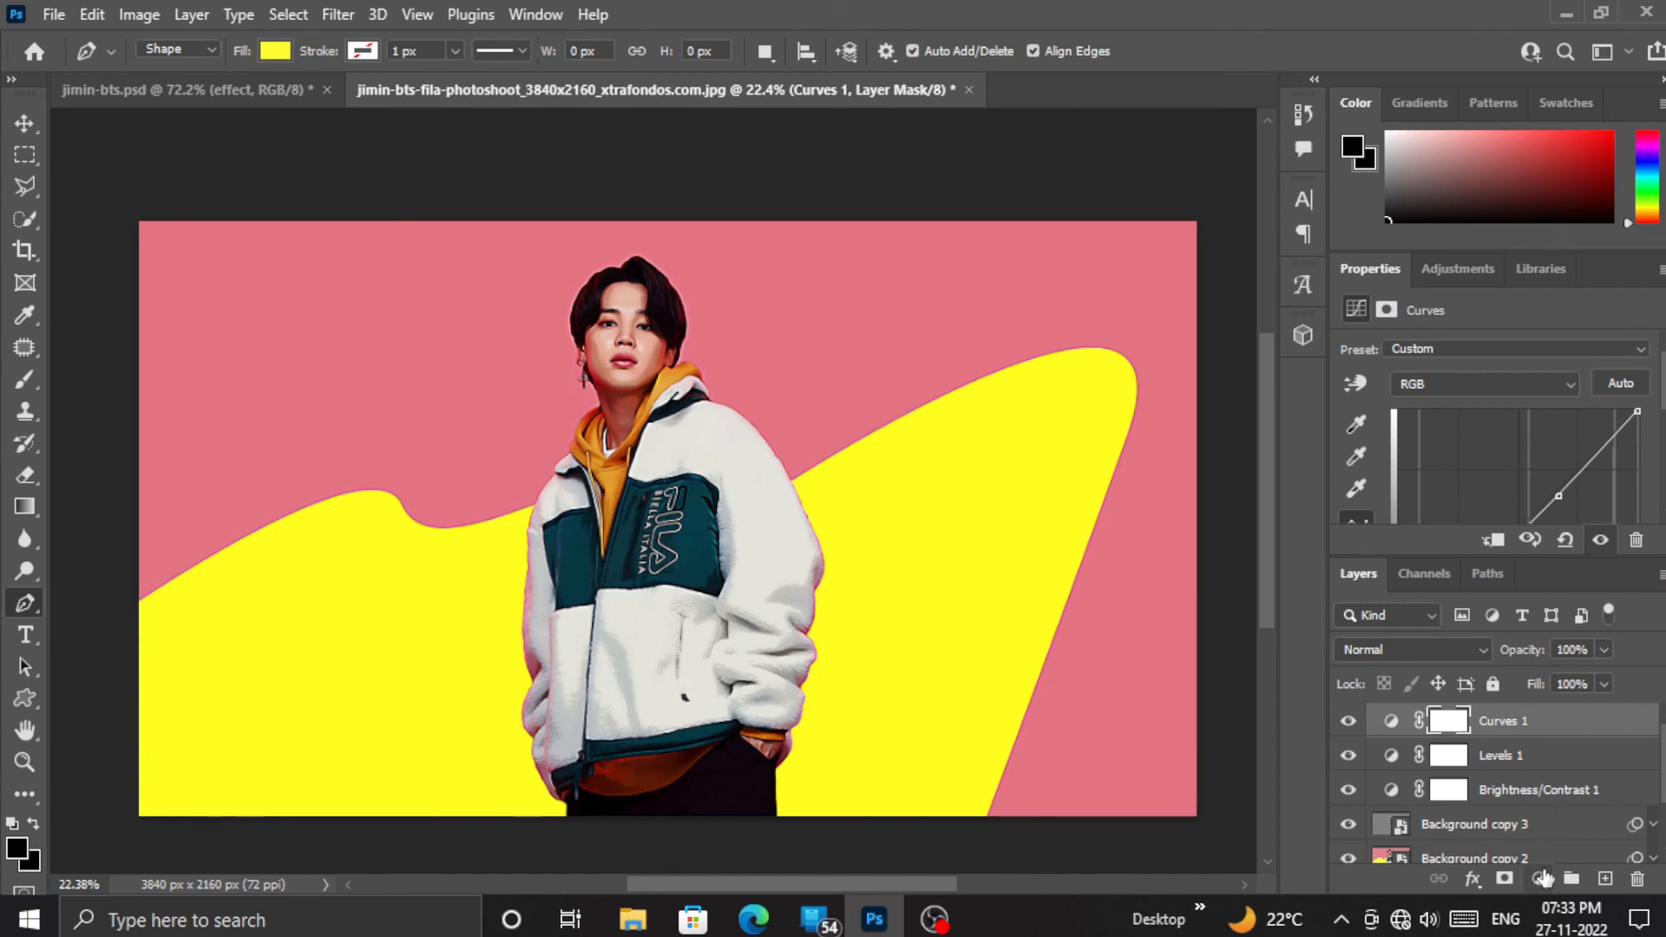
Step: Add a Vibrance adjustment layer above the Curves layer with Vibrance +12 and Saturation +12
{"action": "left_click", "coordinate": [1541, 879]}
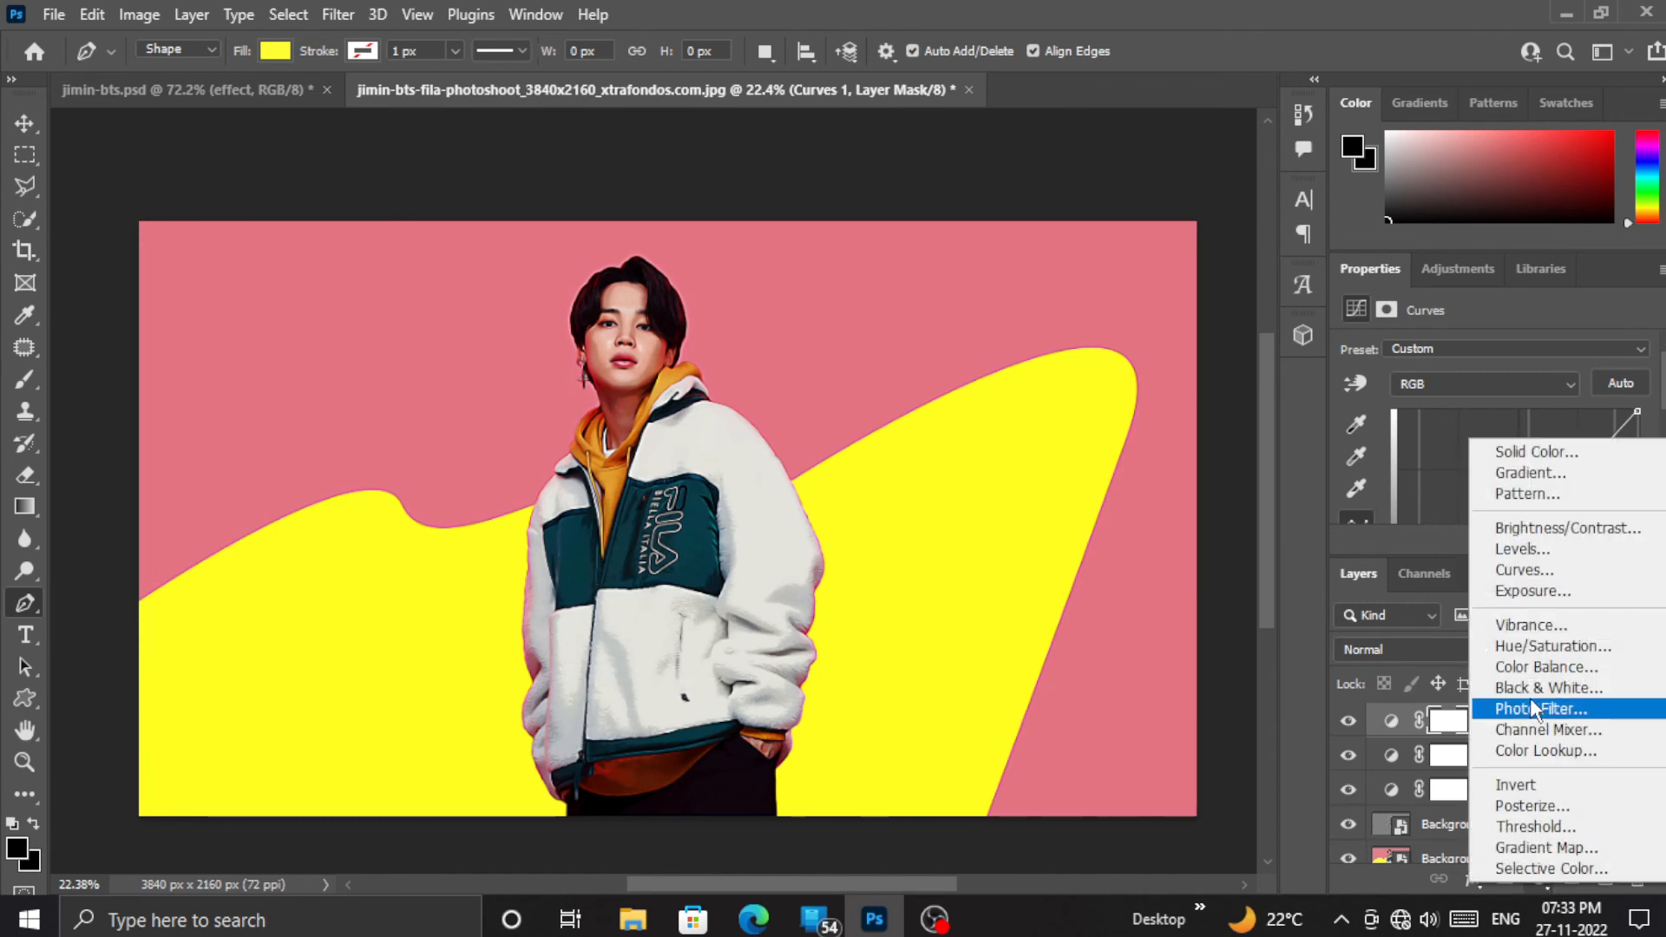
{"action": "left_click", "coordinate": [1538, 626]}
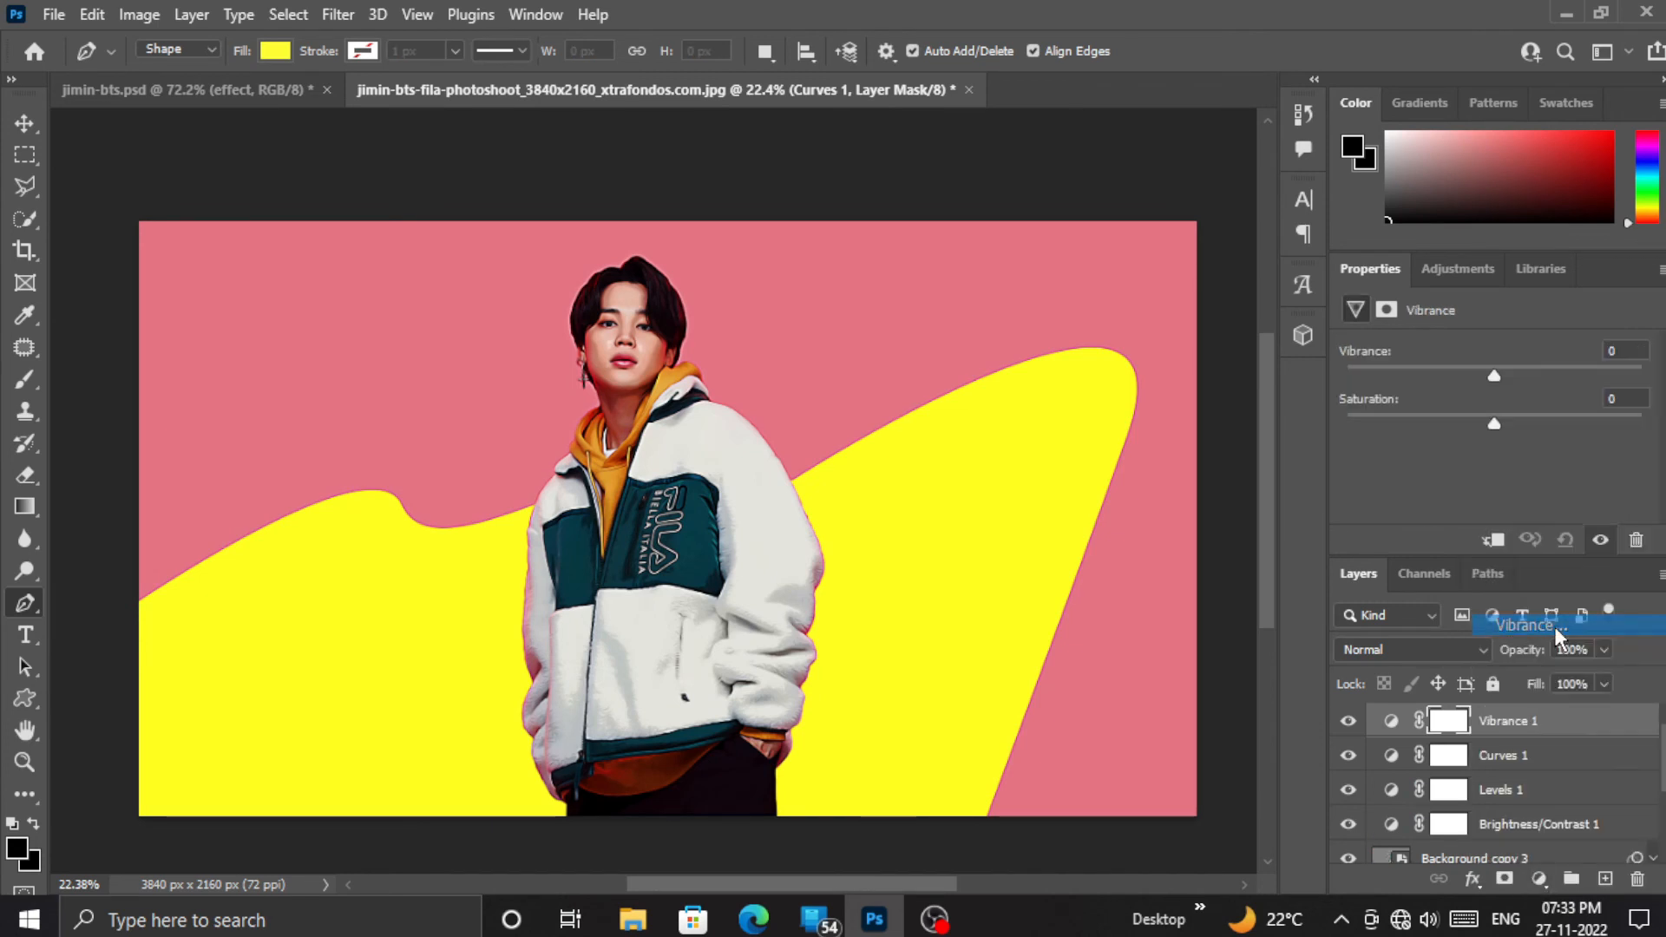
{"action": "left_click_drag", "start_coordinate": [1494, 375], "coordinate": [1514, 419]}
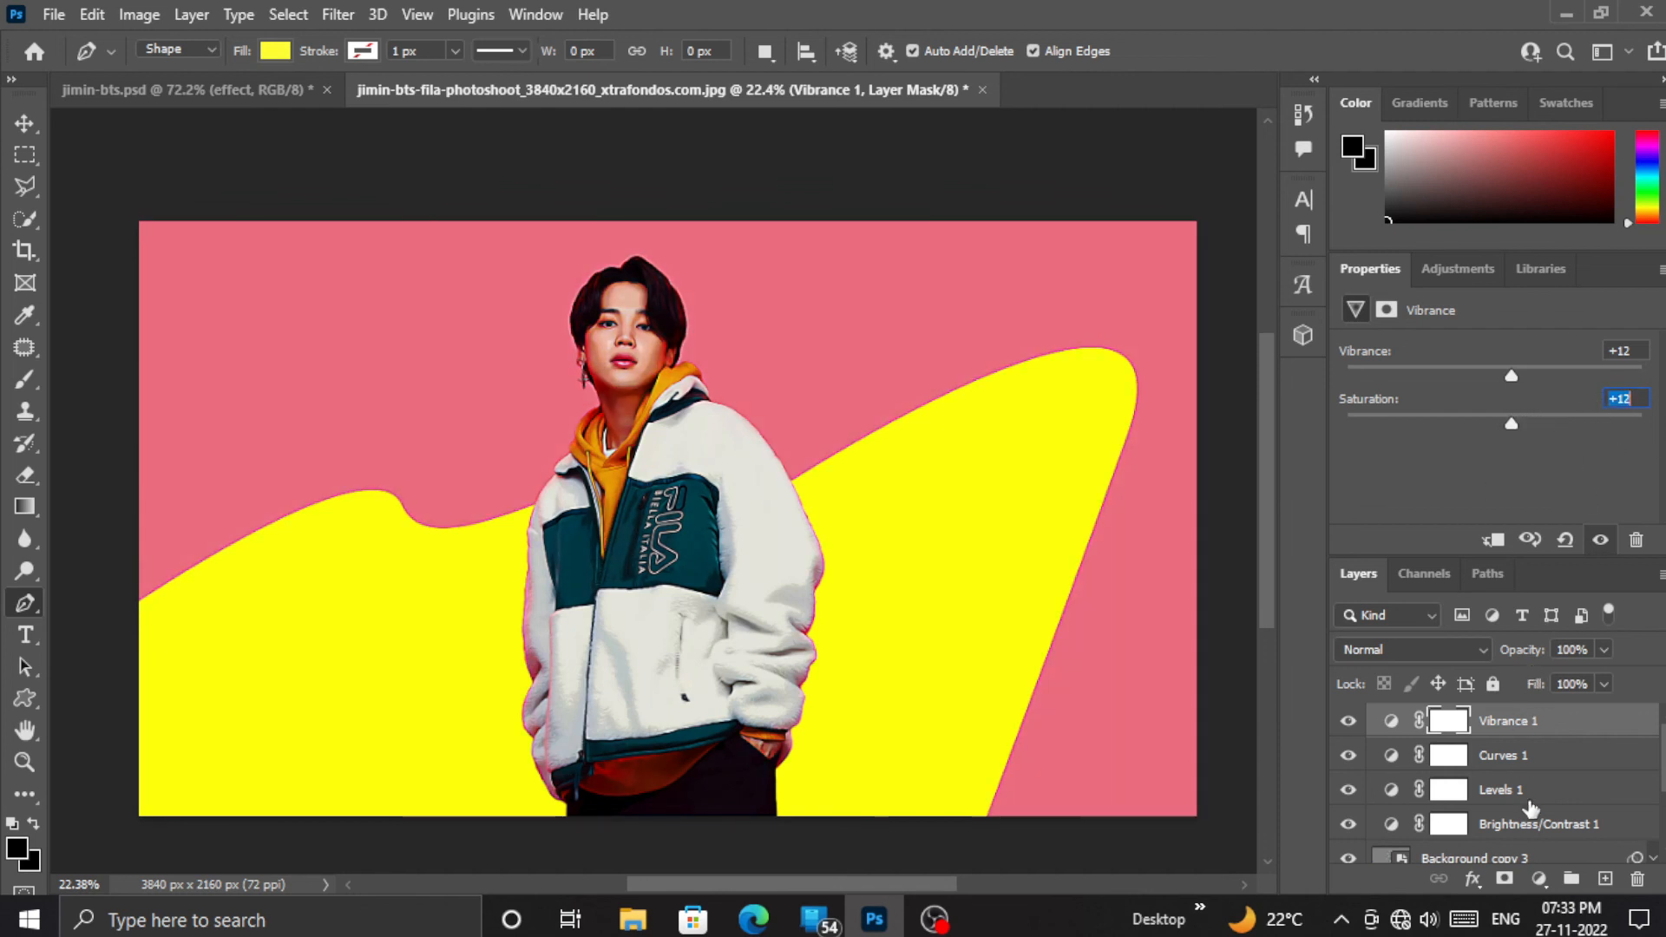
Step: Add a Color Lookup adjustment layer above the Vibrance layer using the 3D LUT Fuji F125 Kodak 2395 (by Adobe).cube
{"action": "left_click", "coordinate": [1538, 879]}
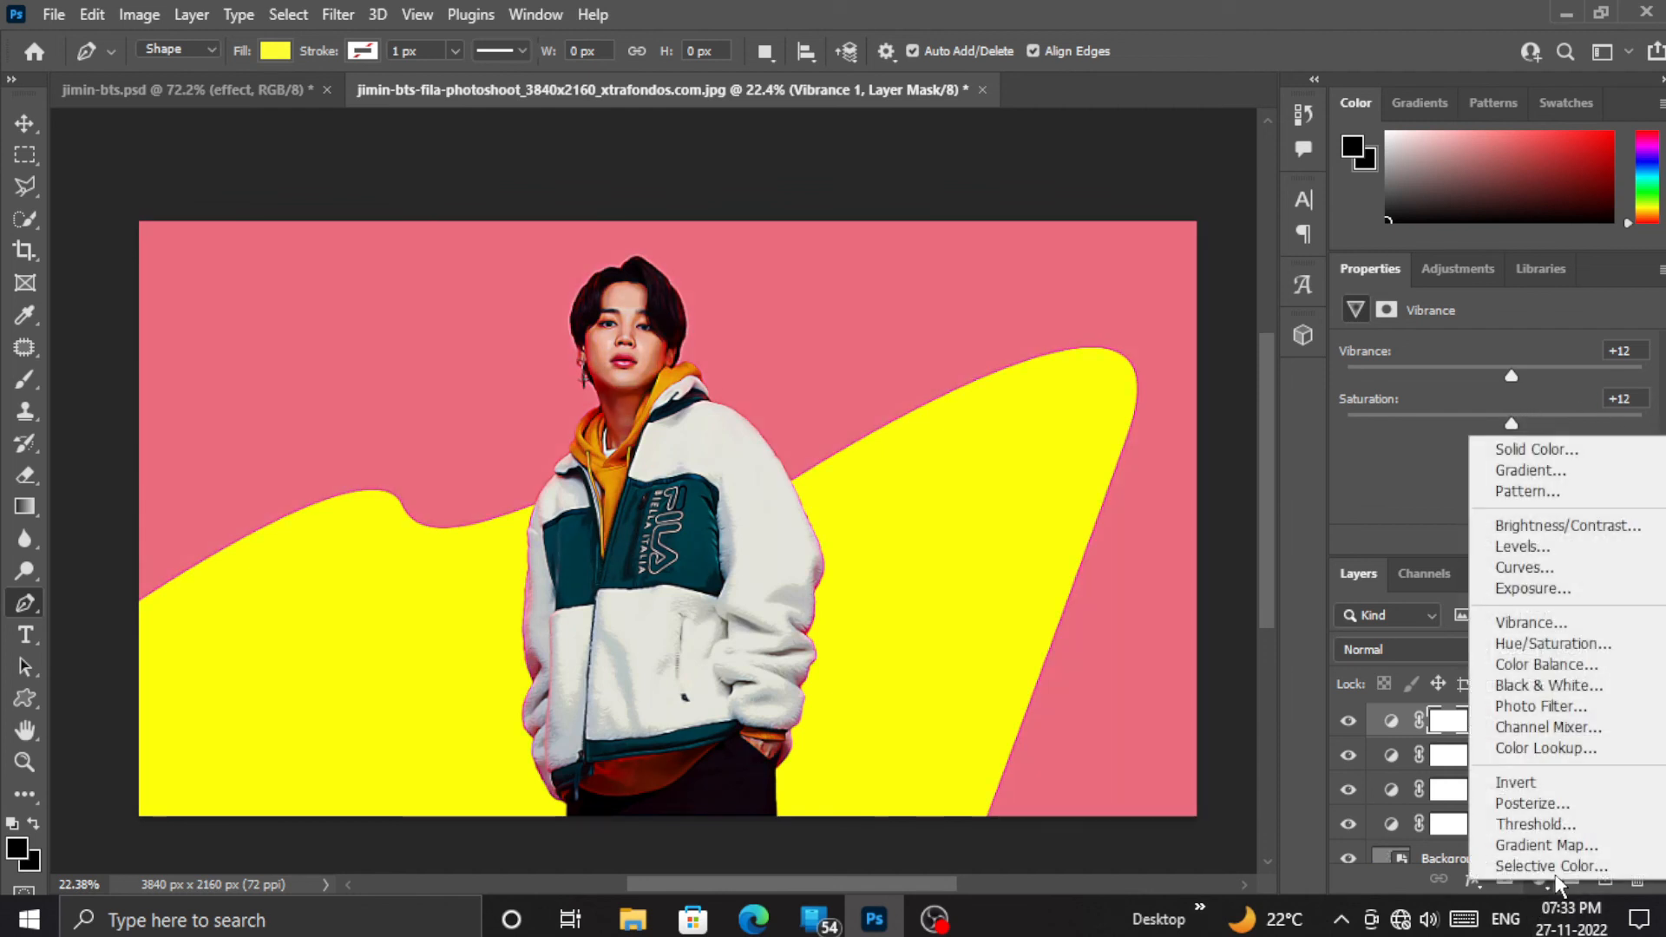
{"action": "left_click", "coordinate": [1516, 751]}
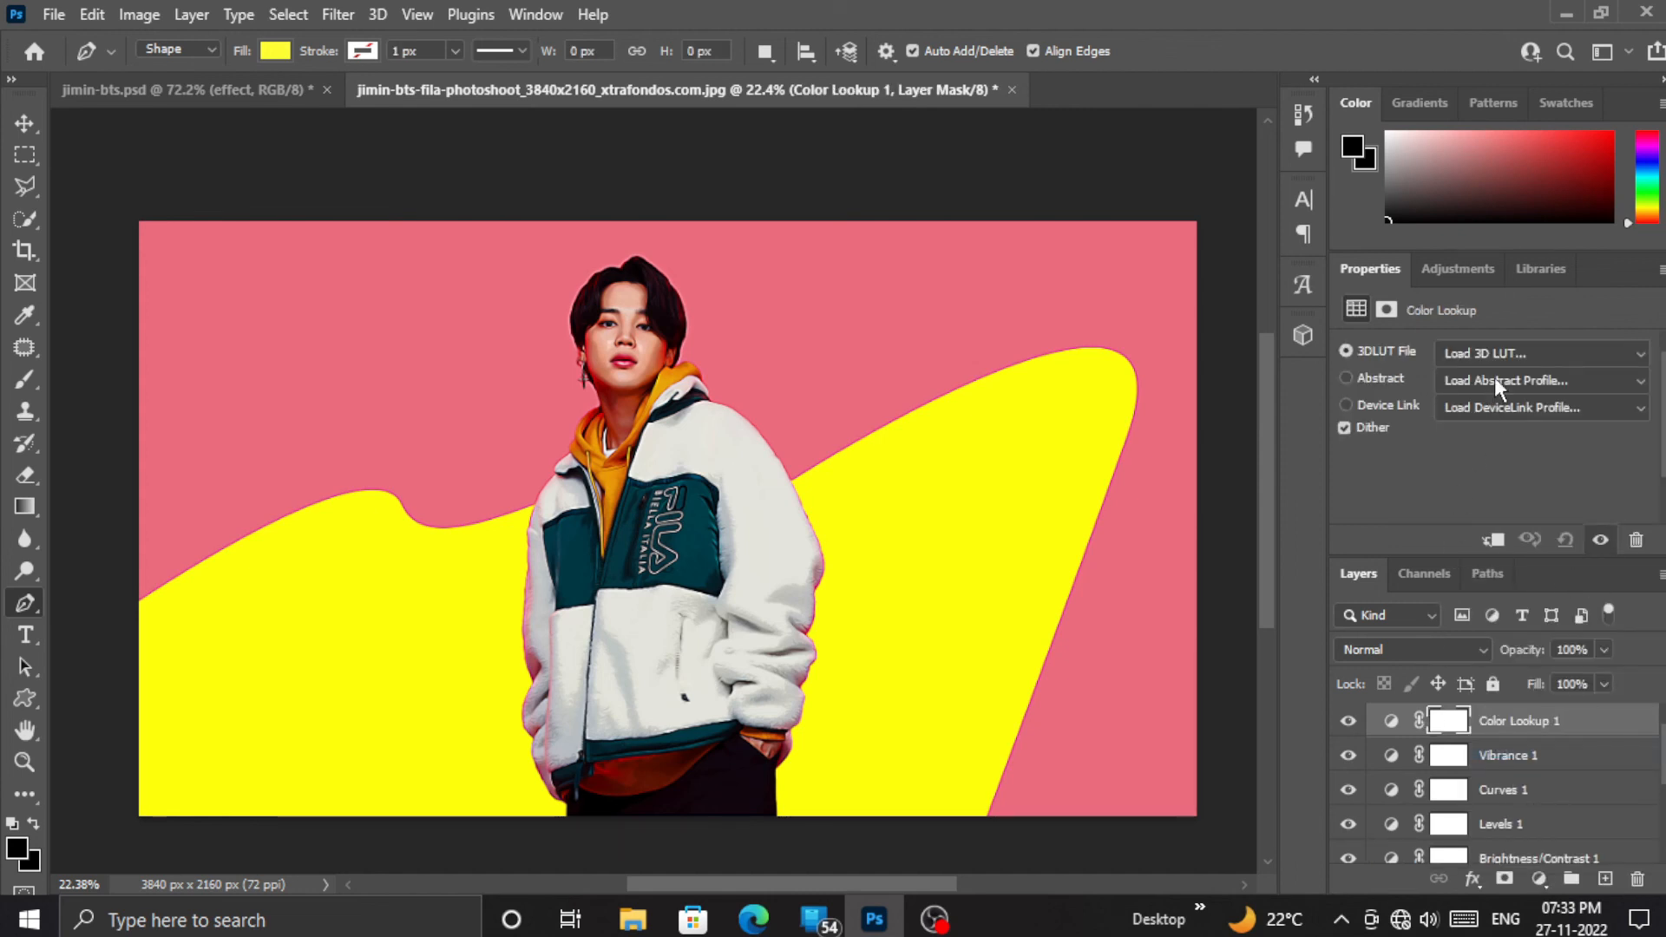
{"action": "left_click", "coordinate": [1469, 356]}
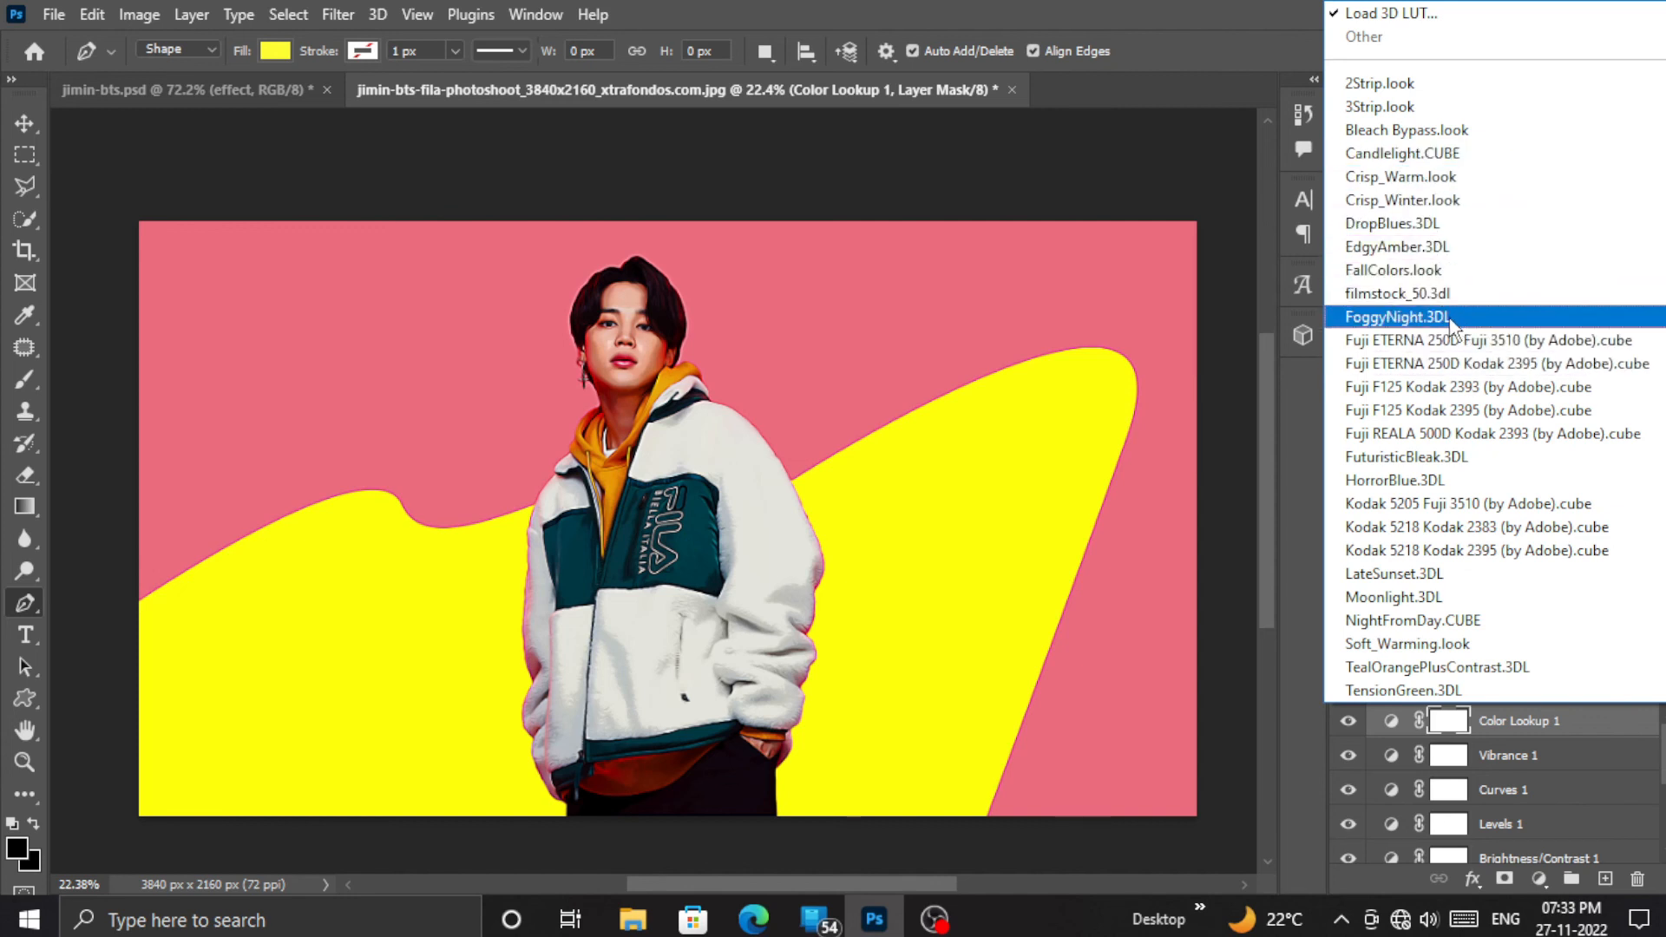
{"action": "left_click", "coordinate": [1427, 411]}
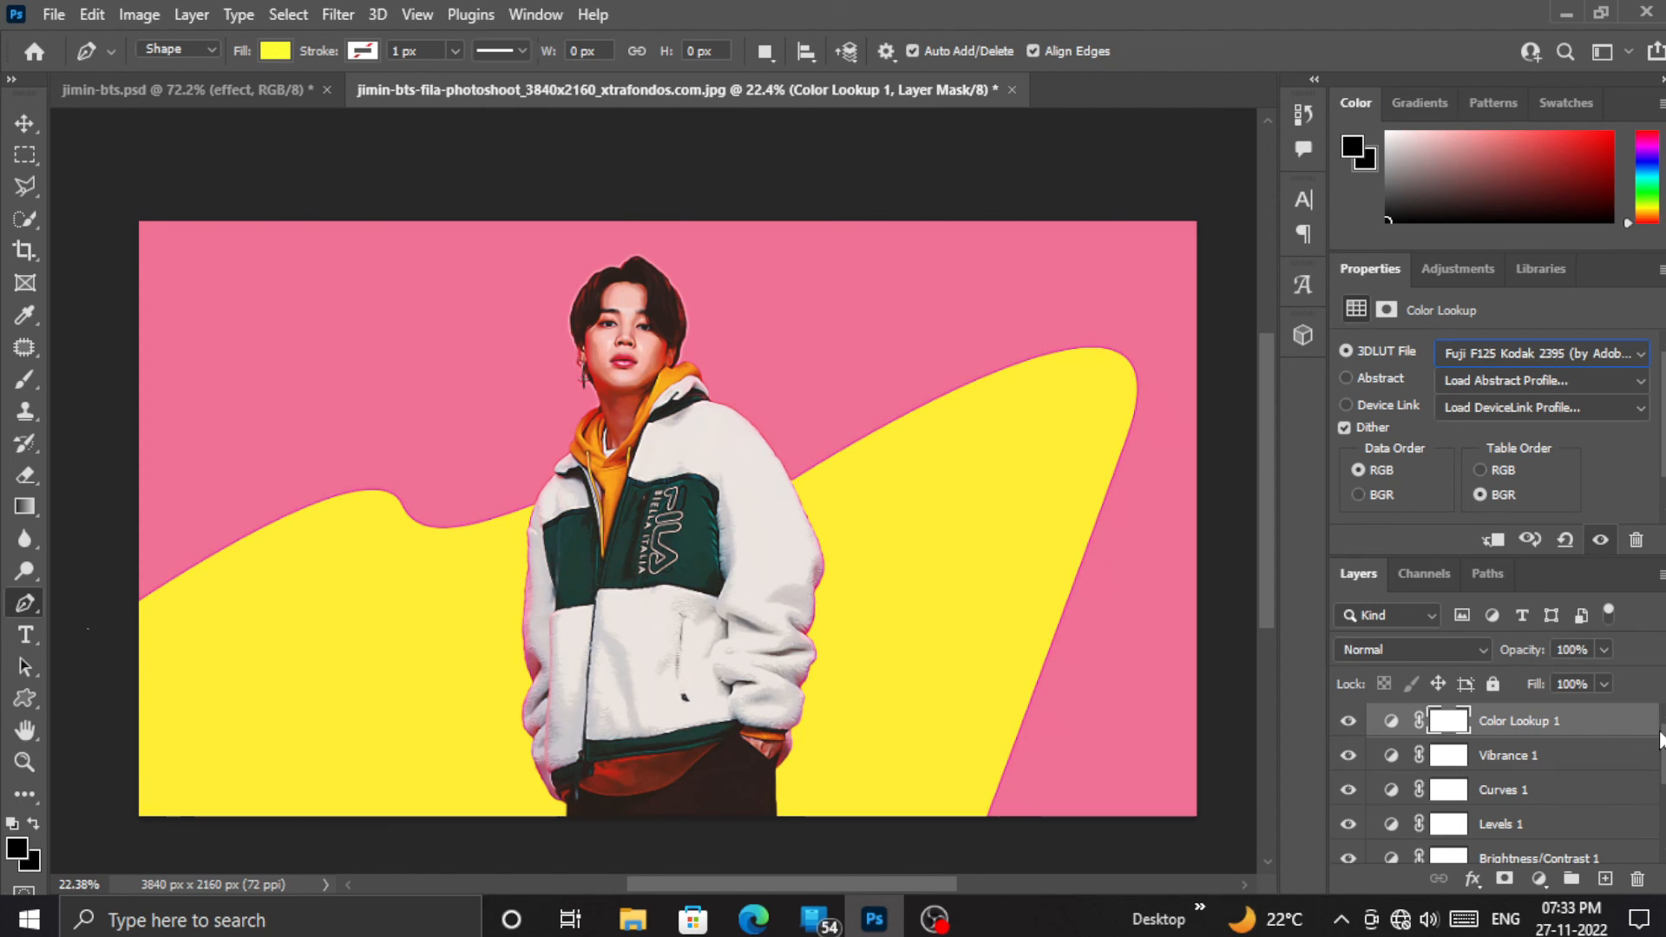
Step: Select all layers from Color Lookup 1 down to Background copy and put them in one layer group
{"action": "left_click", "coordinate": [1591, 730]}
{"action": "scroll", "coordinate": [1590, 730], "scroll_direction": "down", "scroll_amount": 3}
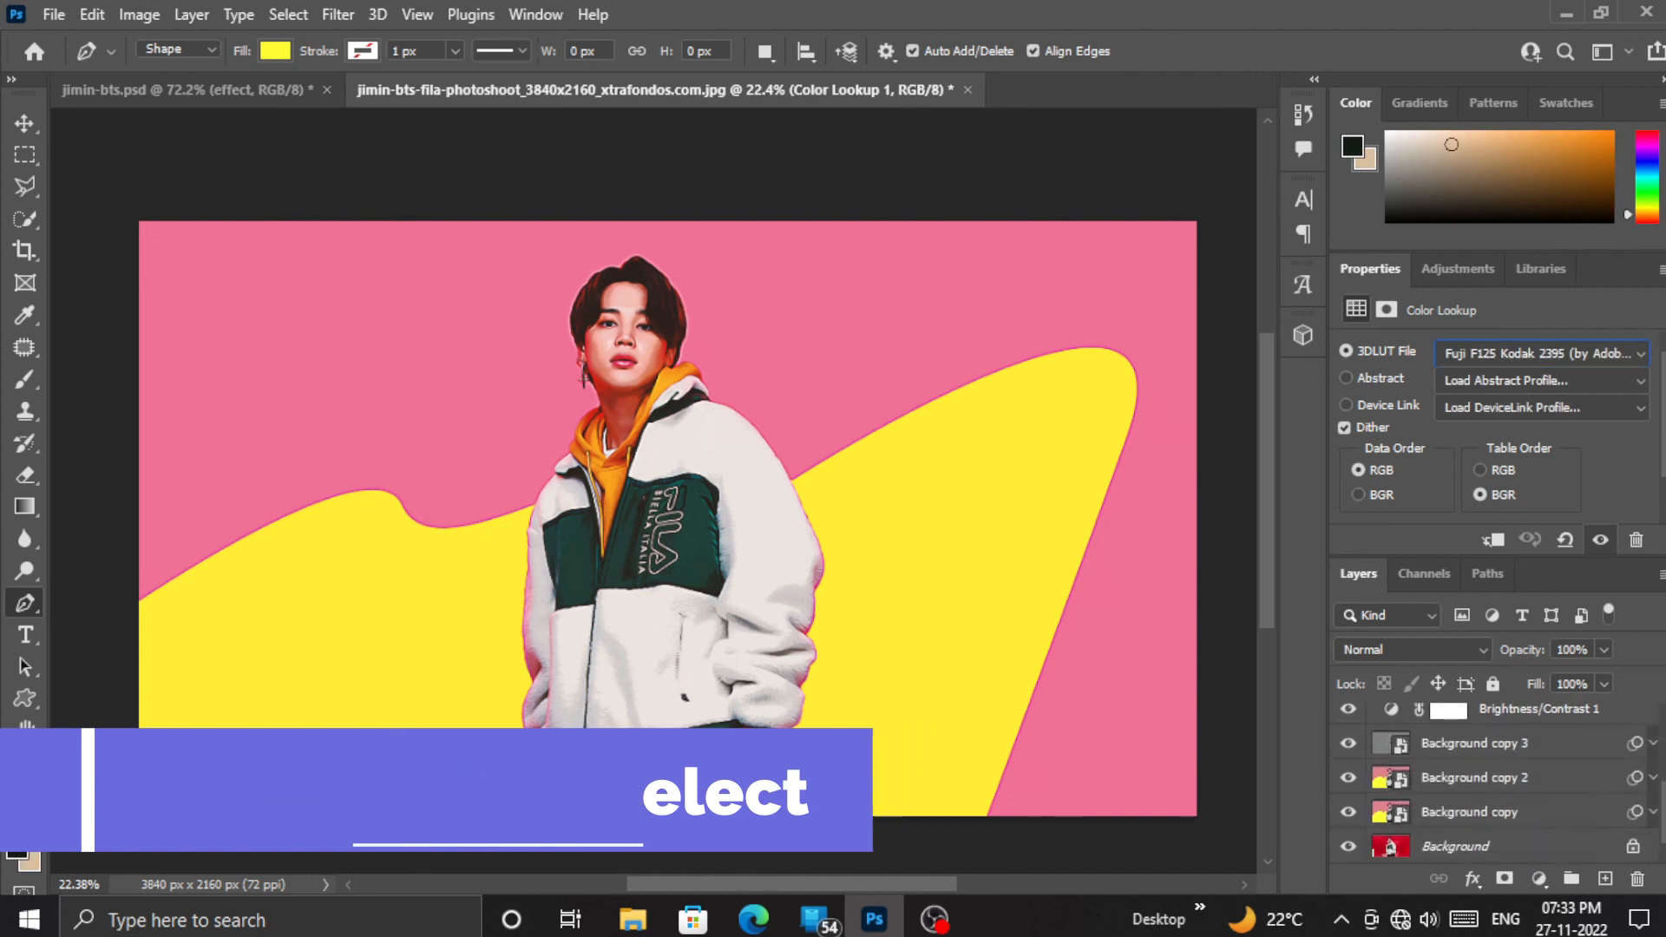
{"action": "left_click", "coordinate": [1562, 815], "text": "shift"}
{"action": "left_click_drag", "start_coordinate": [1553, 748], "coordinate": [1571, 880]}
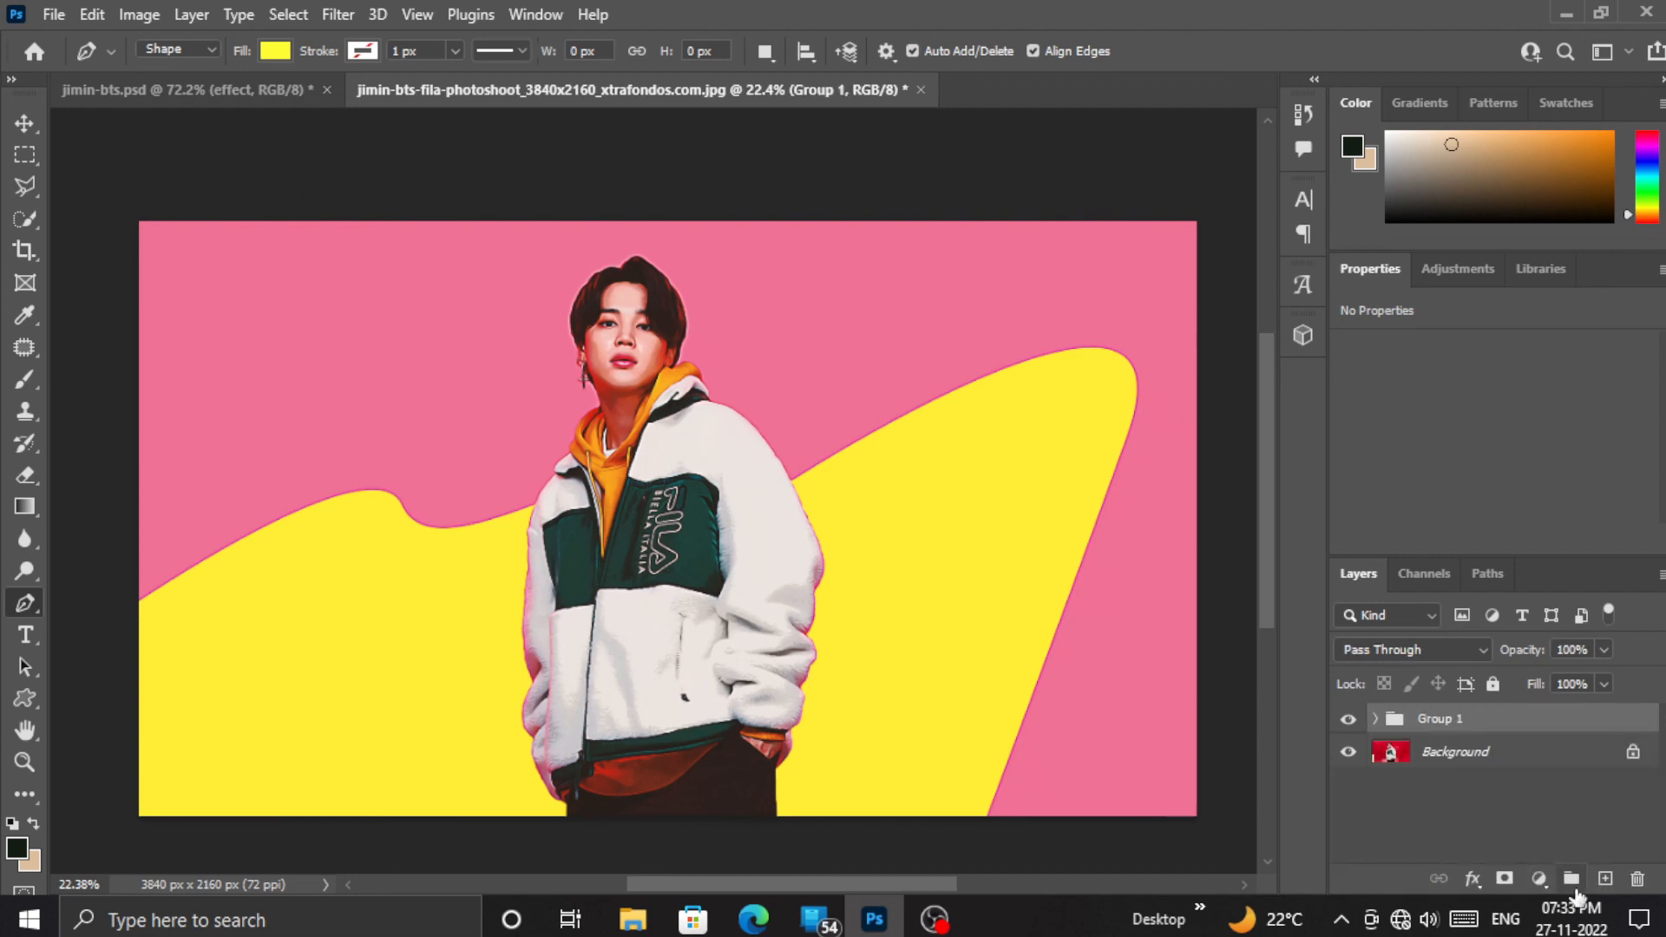